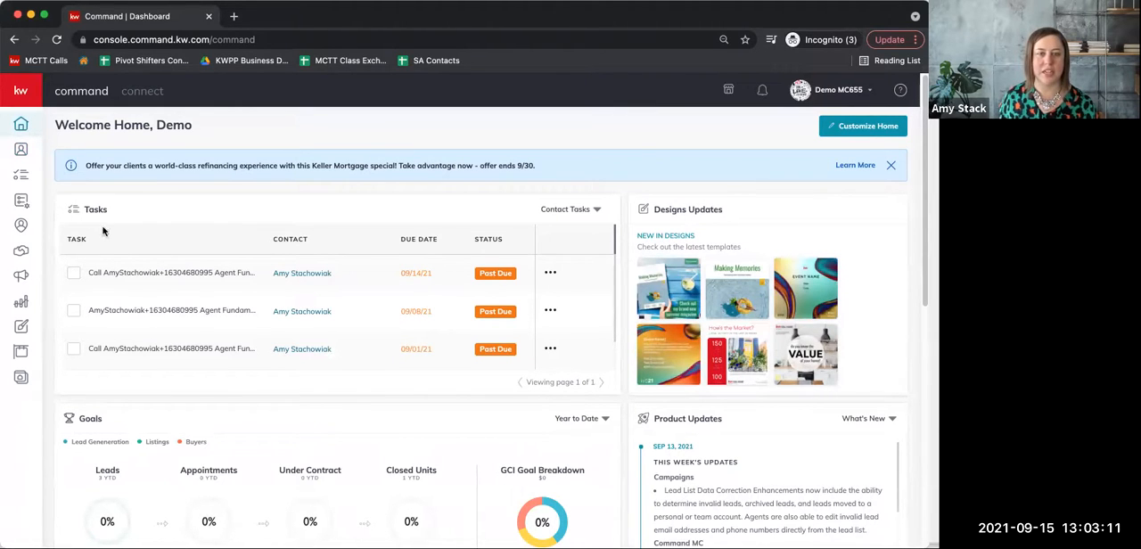
Open the SmartPlans library and browse its featured and top-rated plans.
scroll(275, 394, down, 3)
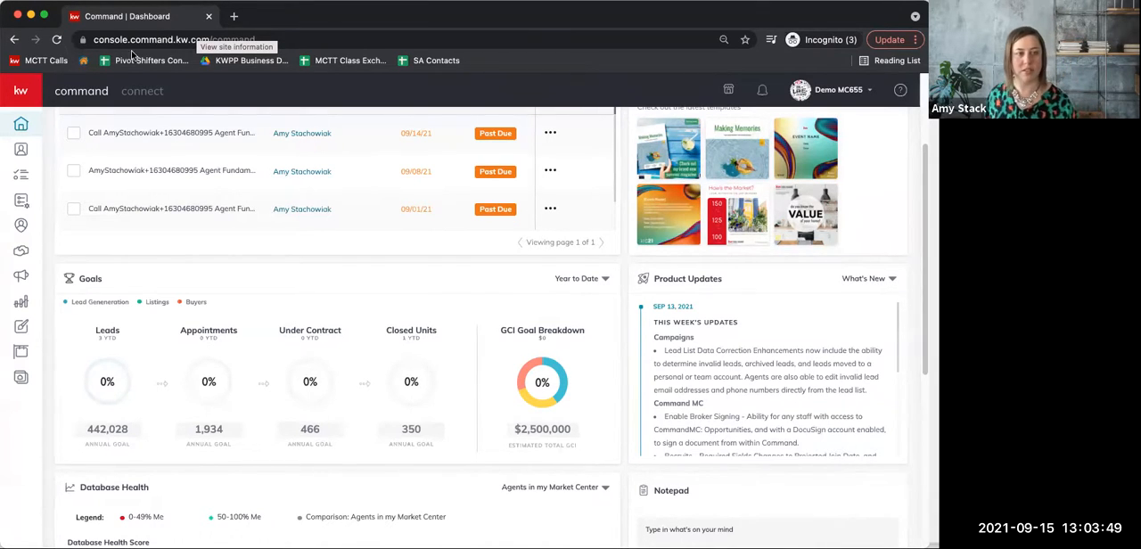
click(21, 152)
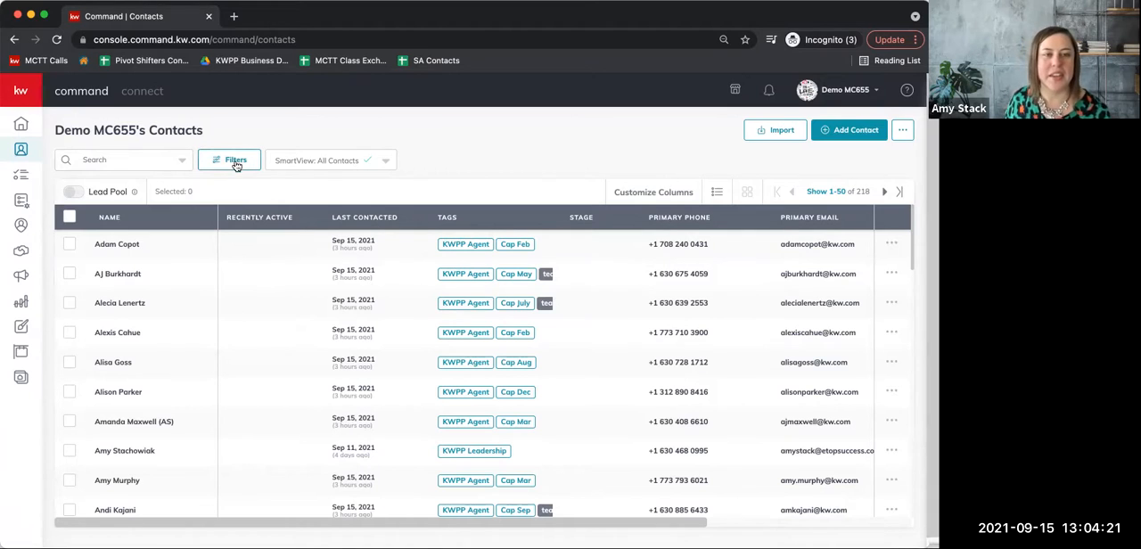
click(21, 203)
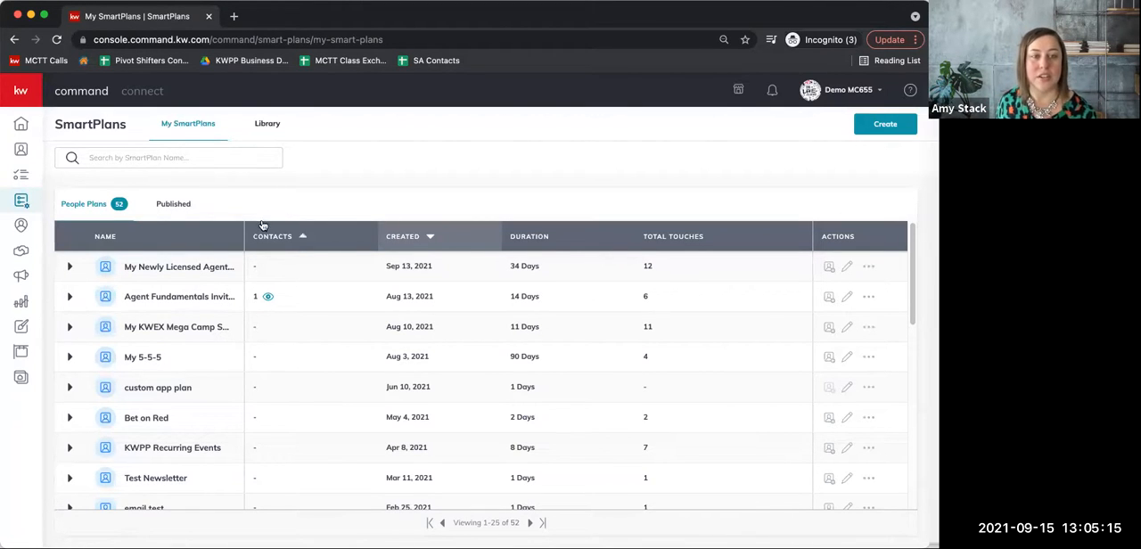
click(267, 125)
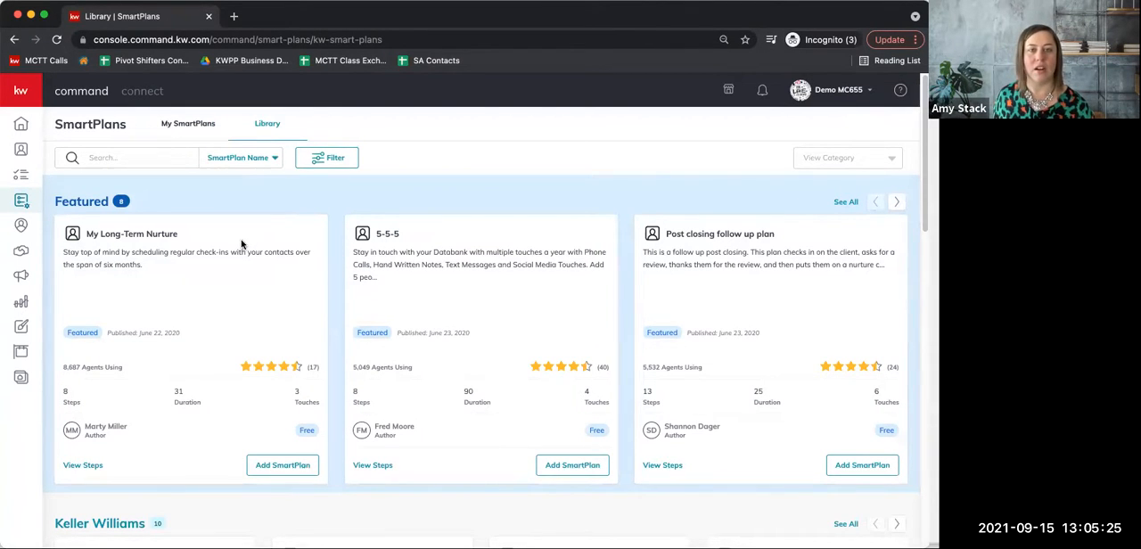
scroll(262, 316, down, 1)
scroll(262, 316, down, 10)
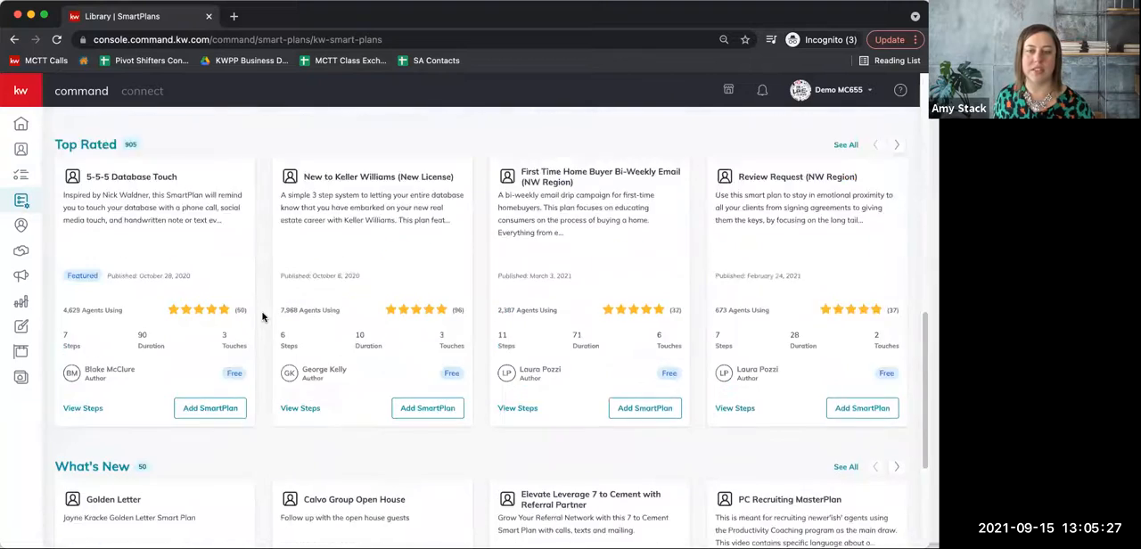
scroll(262, 315, up, 12)
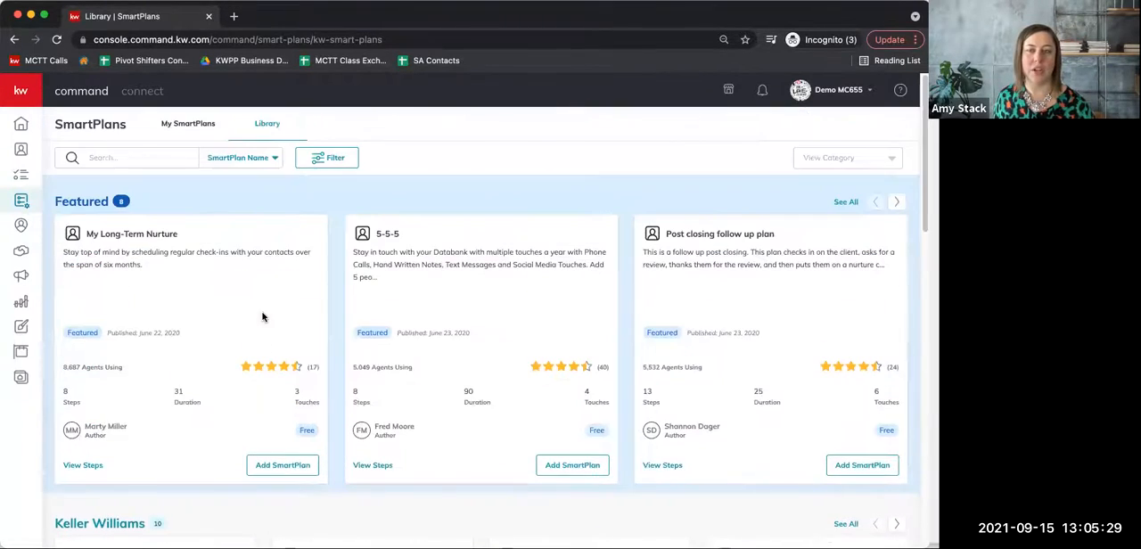
Search the library for "brand new" and add the Brand New Agent Announcement plan to My SmartPlans as My Brand New Agent Announcement.
click(141, 152)
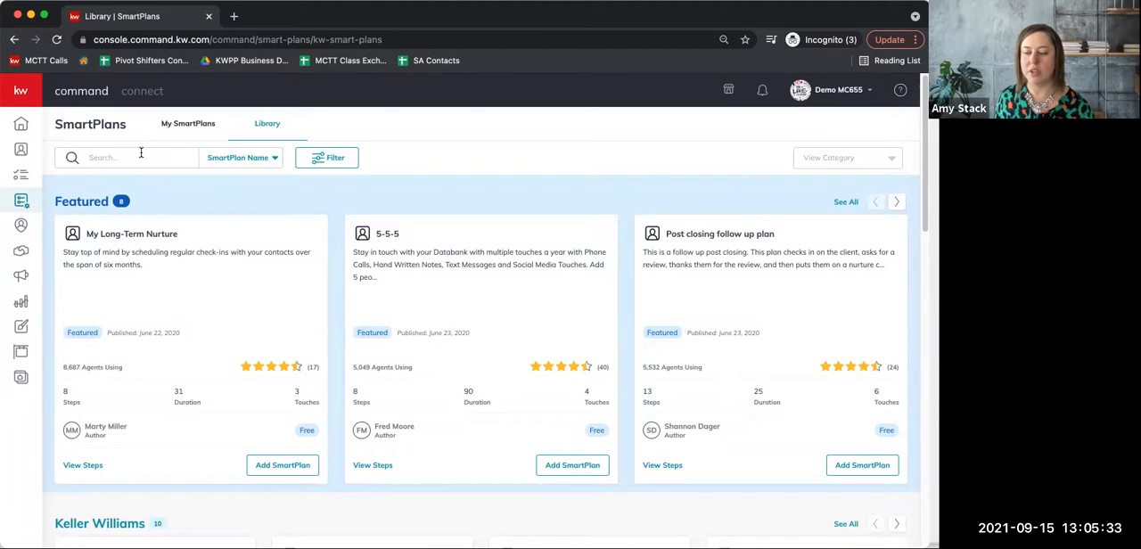
text(b)
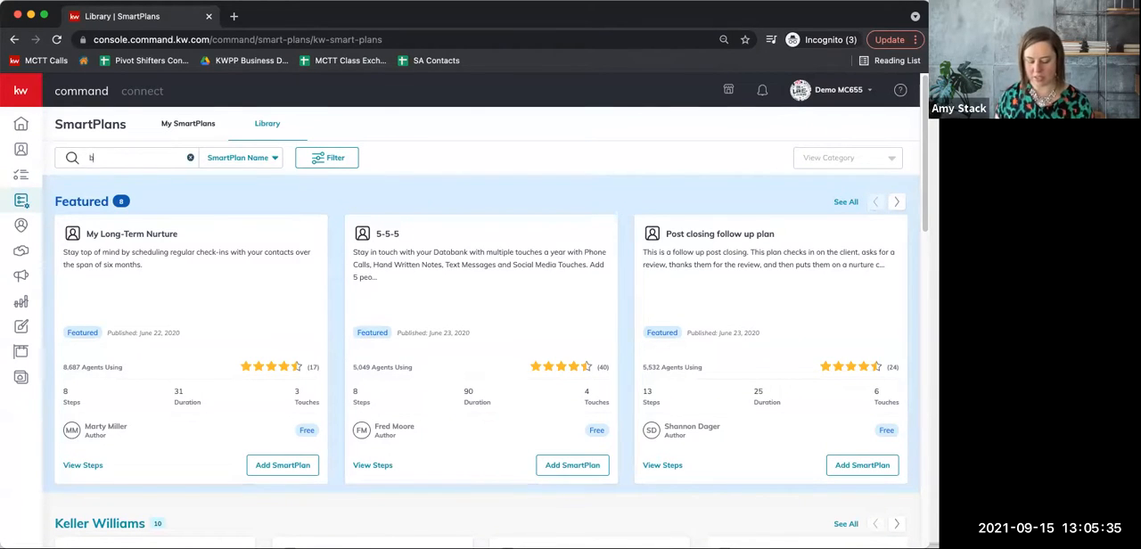
text(rand new)
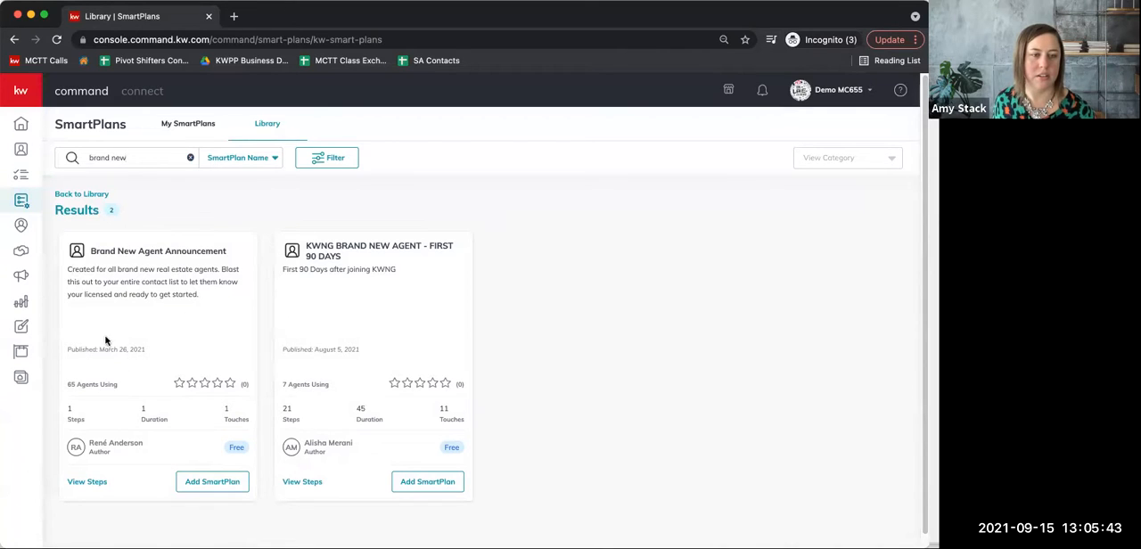
click(220, 487)
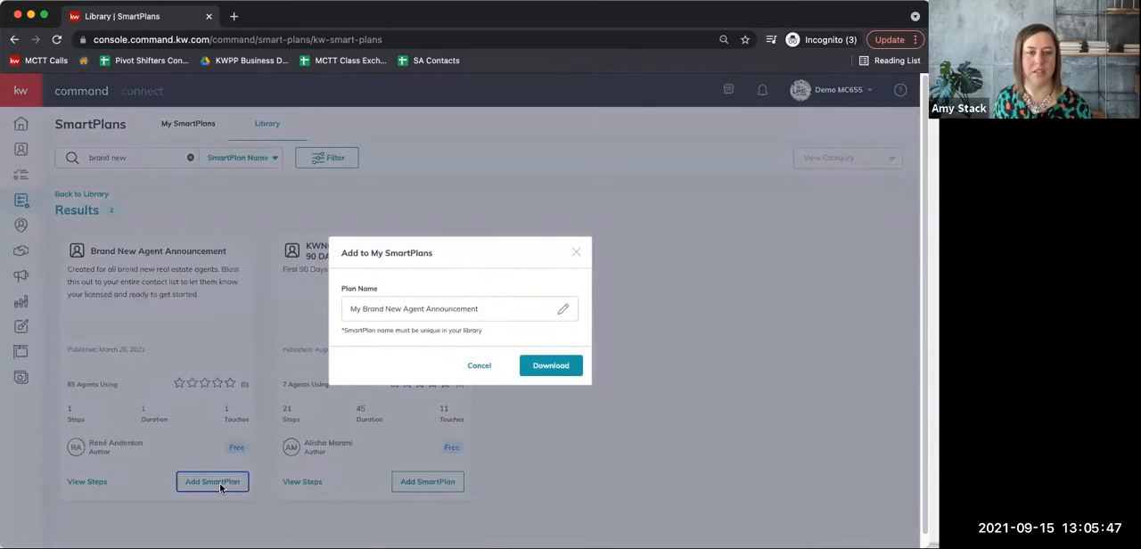
click(565, 364)
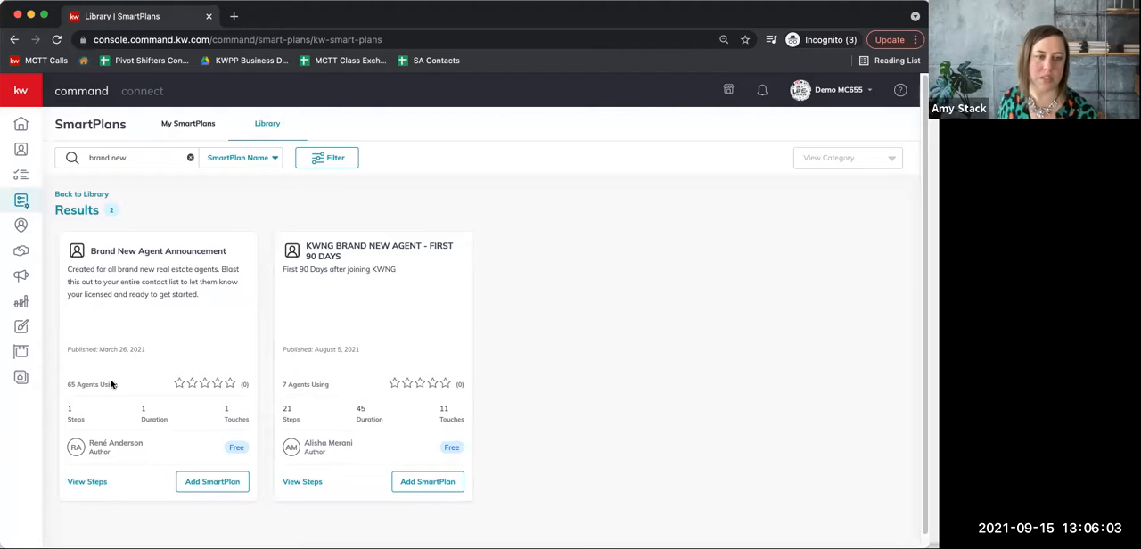
View the steps of the Brand New Agent Announcement plan, preview its email text, and close the overview.
click(86, 482)
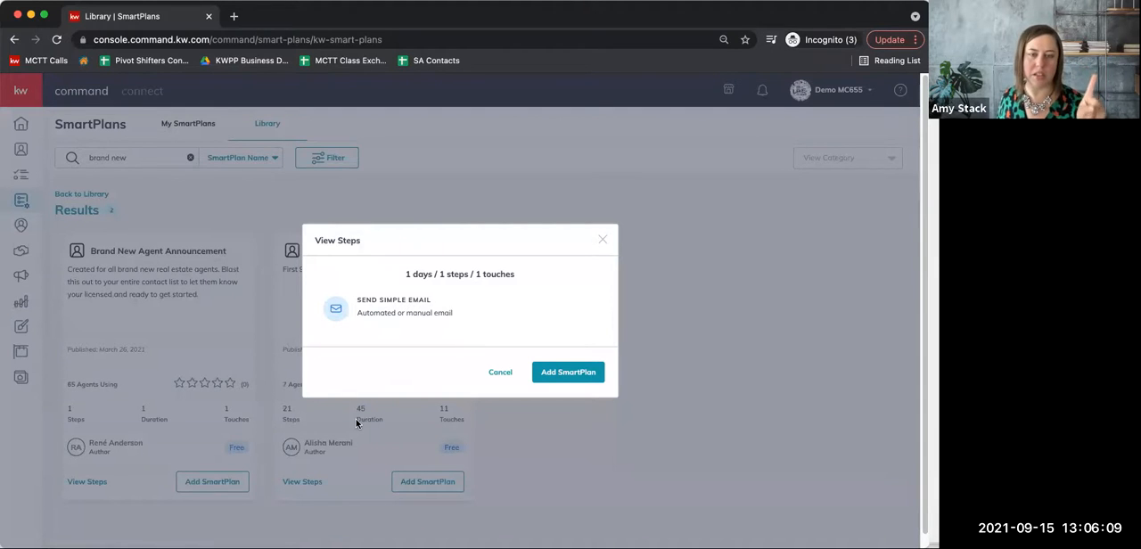
mouse_move(373, 308)
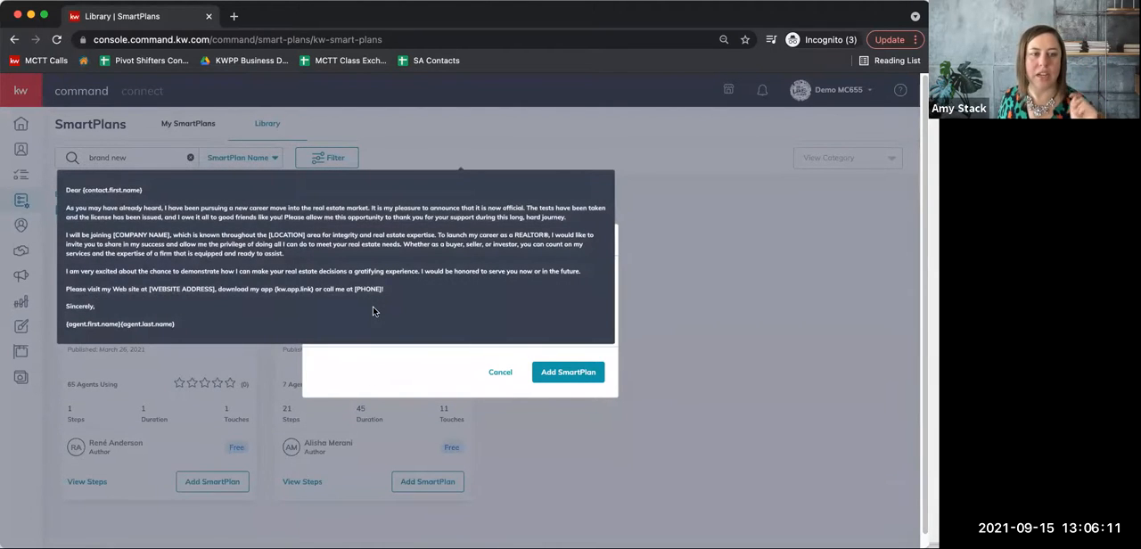
click(495, 375)
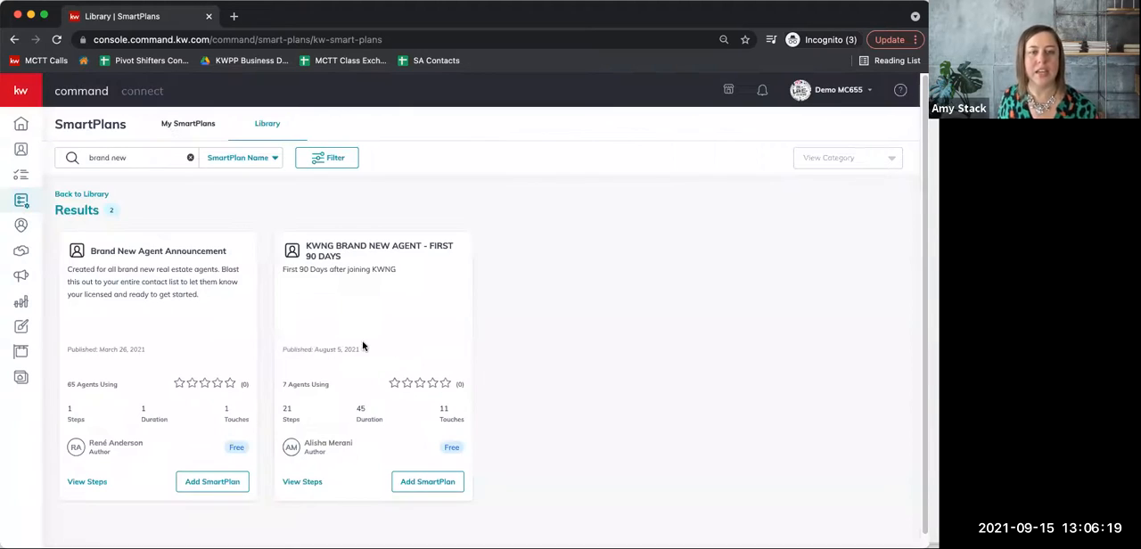
Replace the library search with "announ" and look through the results for the Newly Licensed Agents Announcement to SOI plan.
click(190, 161)
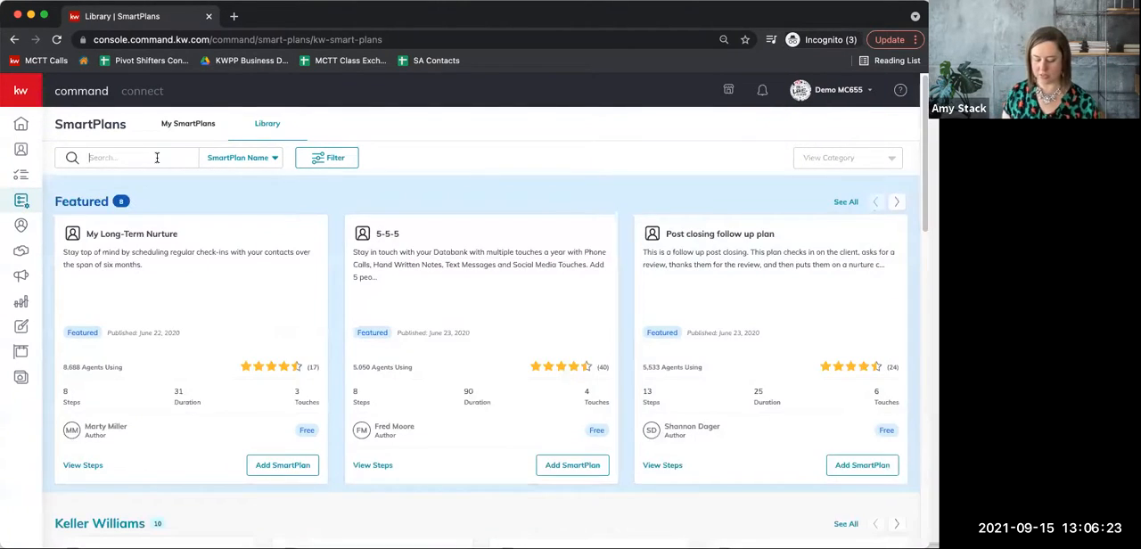
text(an)
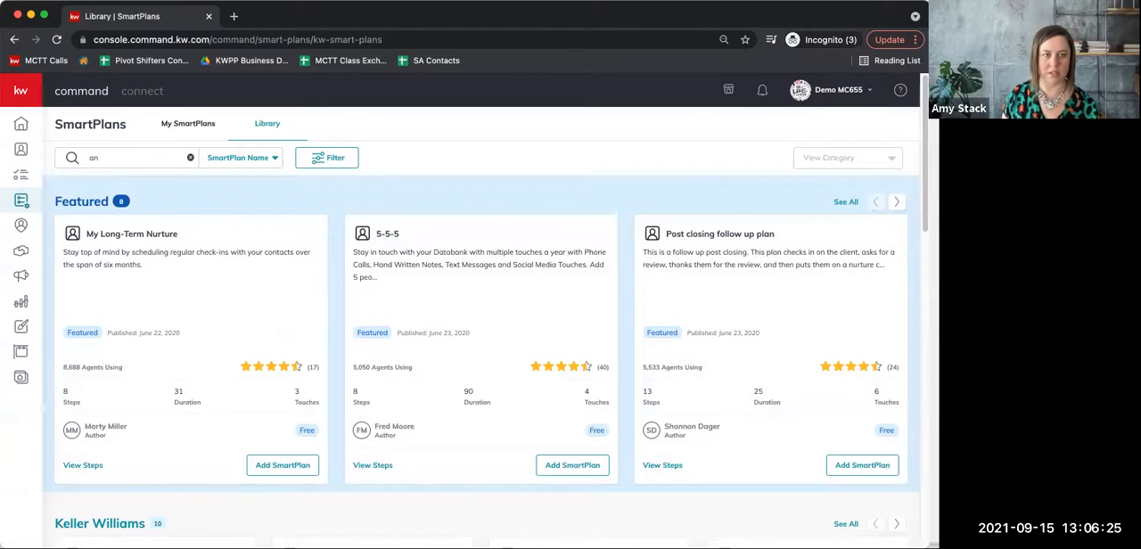
text(noun)
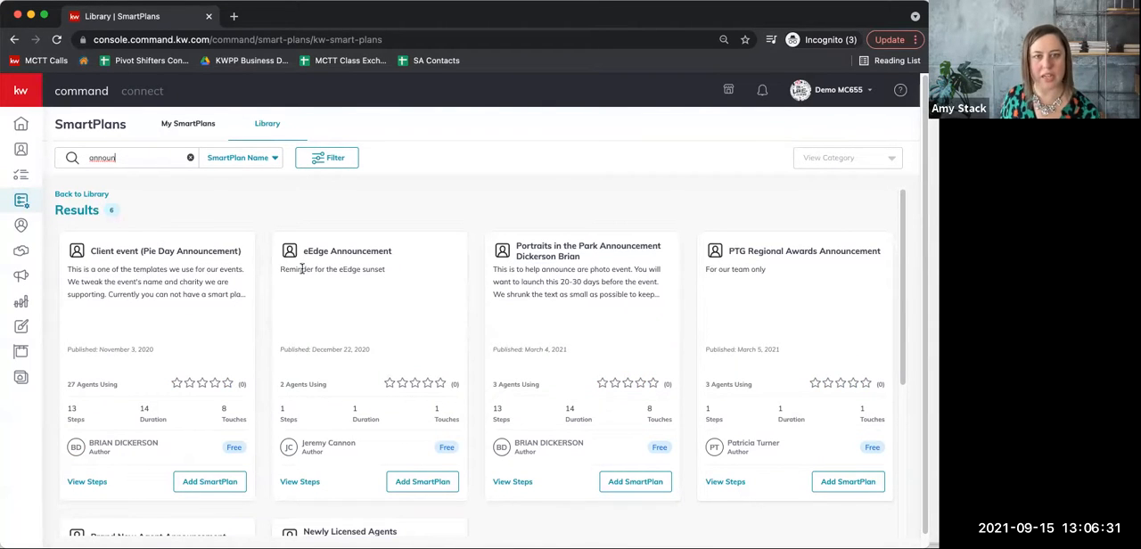
scroll(427, 331, down, 1)
scroll(427, 332, down, 5)
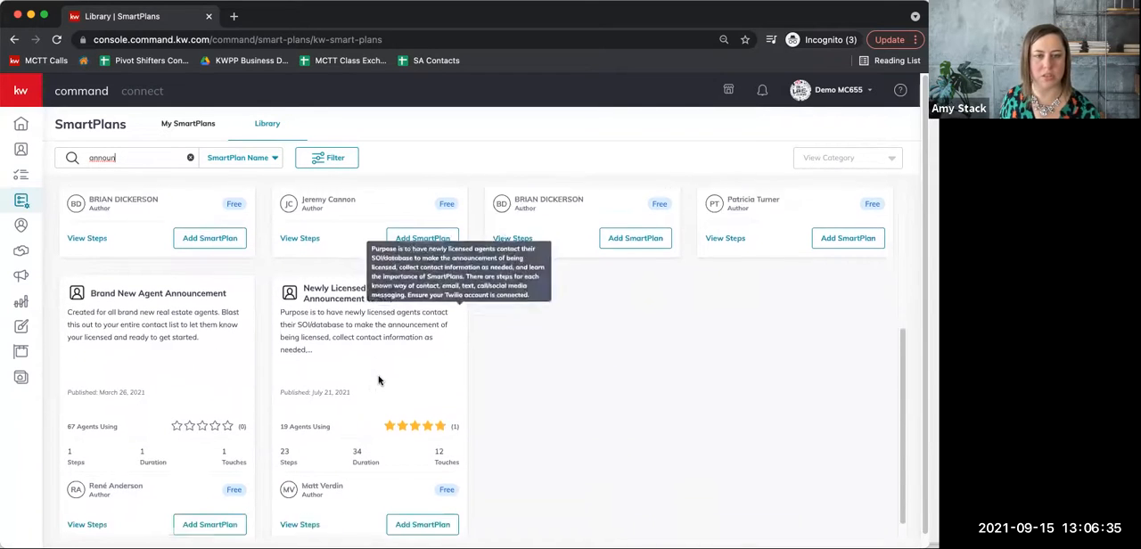
scroll(419, 366, down, 1)
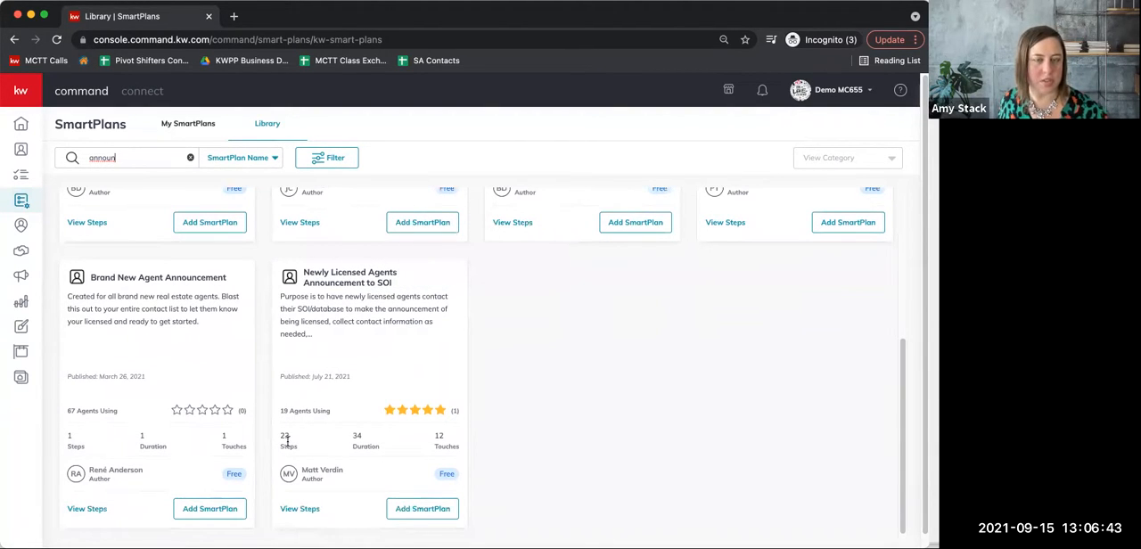
Review the step sequence of the Newly Licensed Agents Announcement to SOI plan and close it without adding the plan.
click(300, 509)
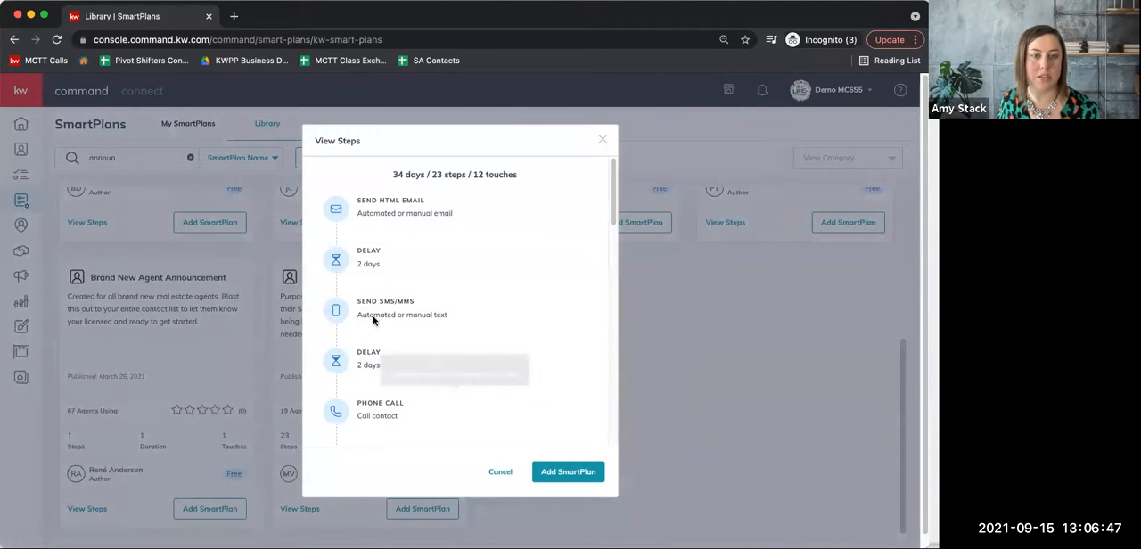
mouse_move(522, 323)
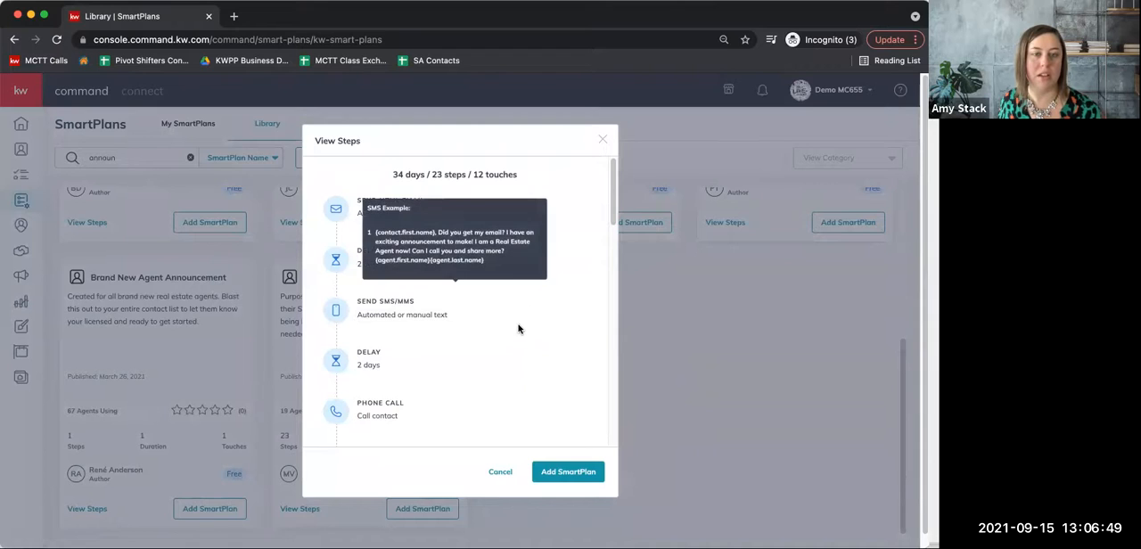
scroll(518, 329, down, 1)
scroll(518, 330, down, 2)
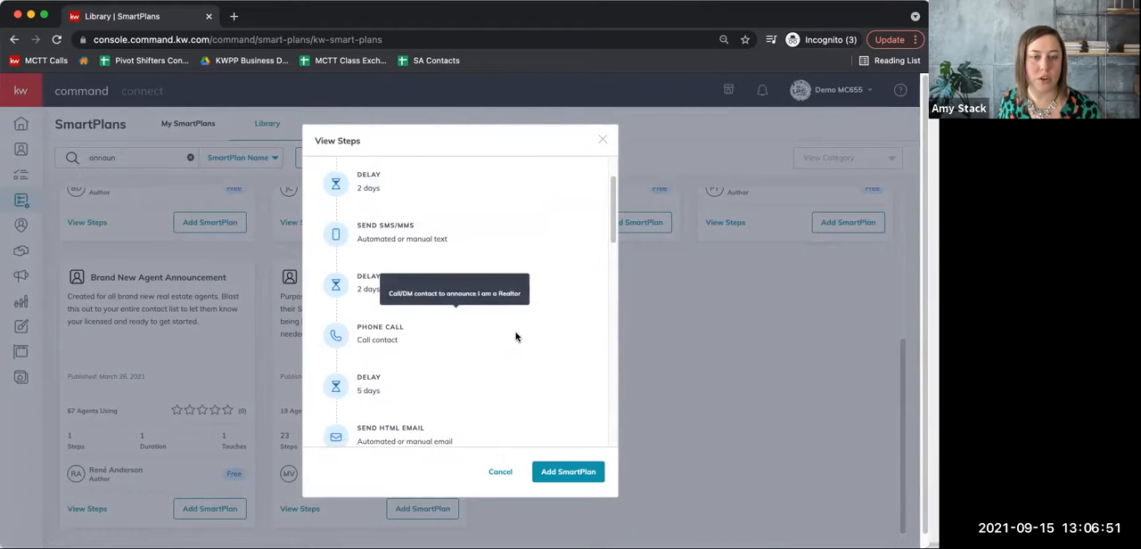
scroll(518, 337, down, 2)
scroll(518, 341, down, 5)
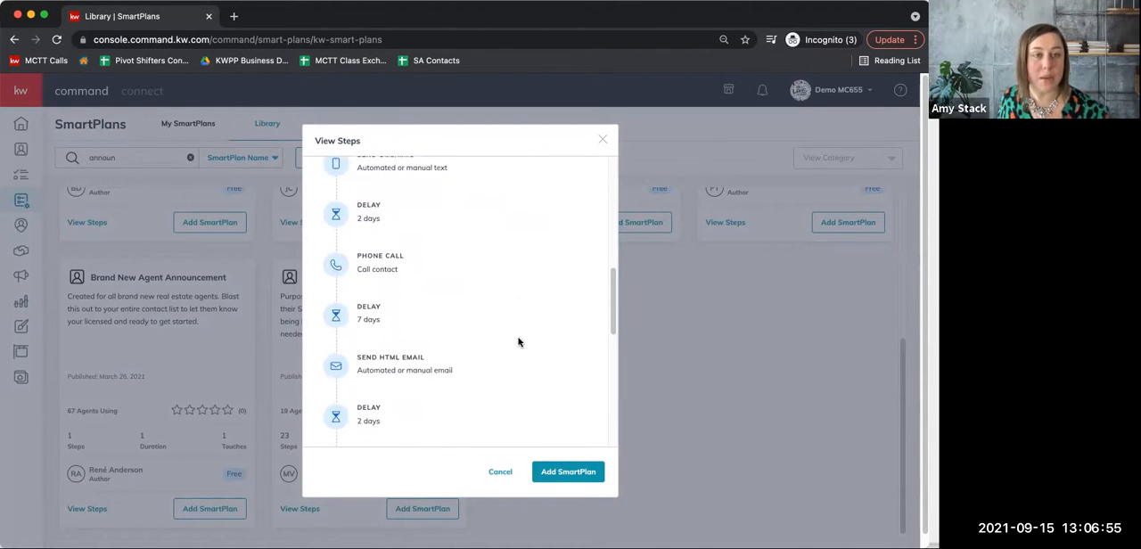
click(580, 476)
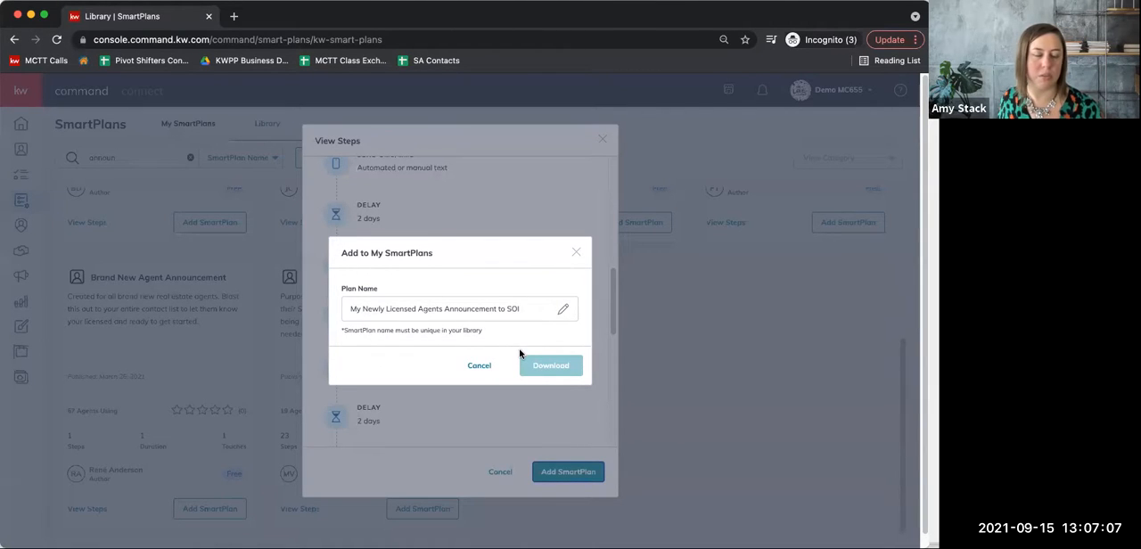
click(578, 255)
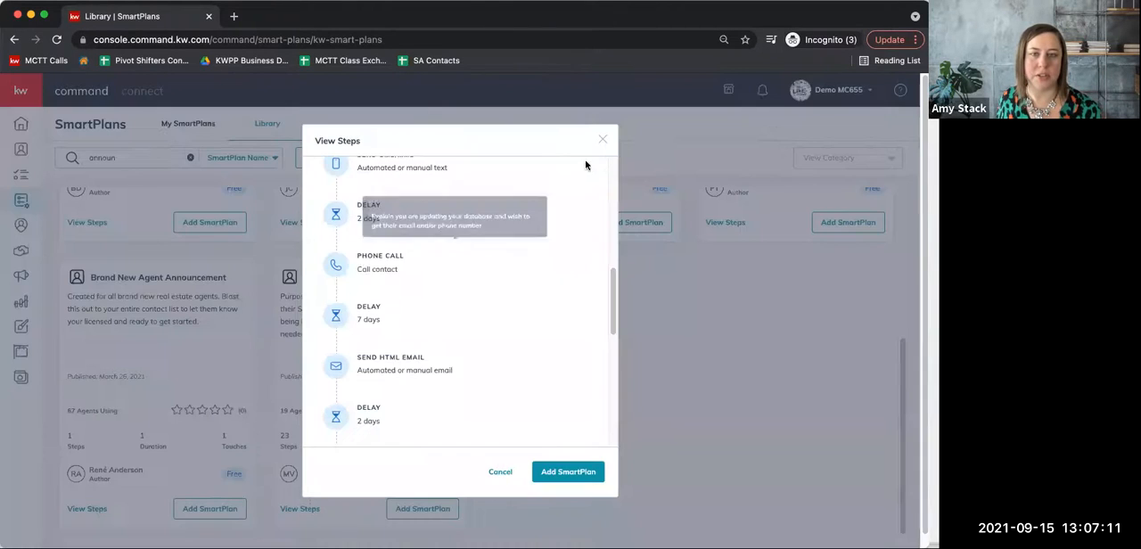
click(599, 141)
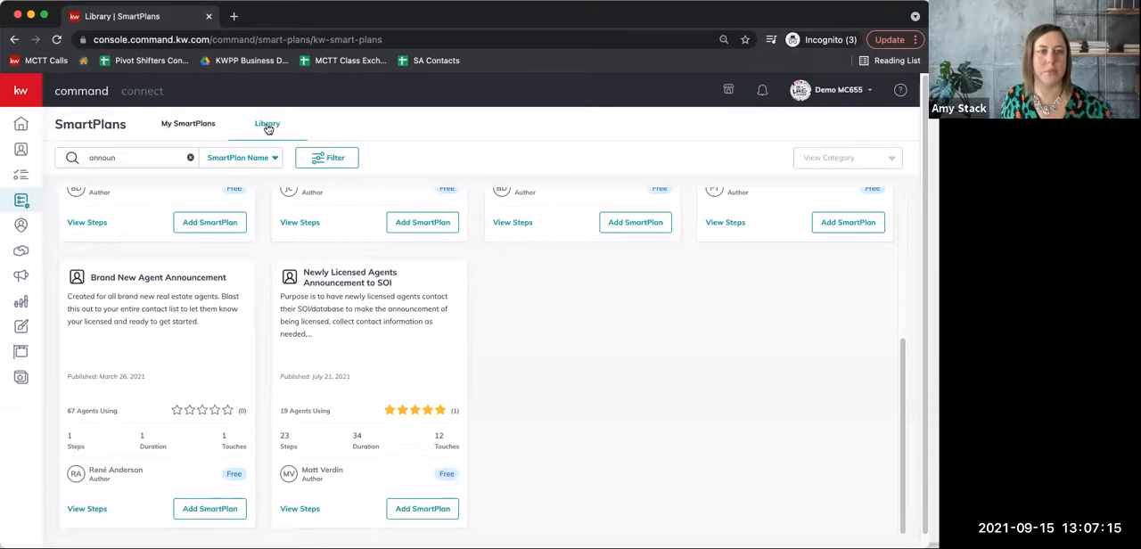
Open My Brand New Agent Announcement from My SmartPlans for editing and review the content of its email step.
click(188, 124)
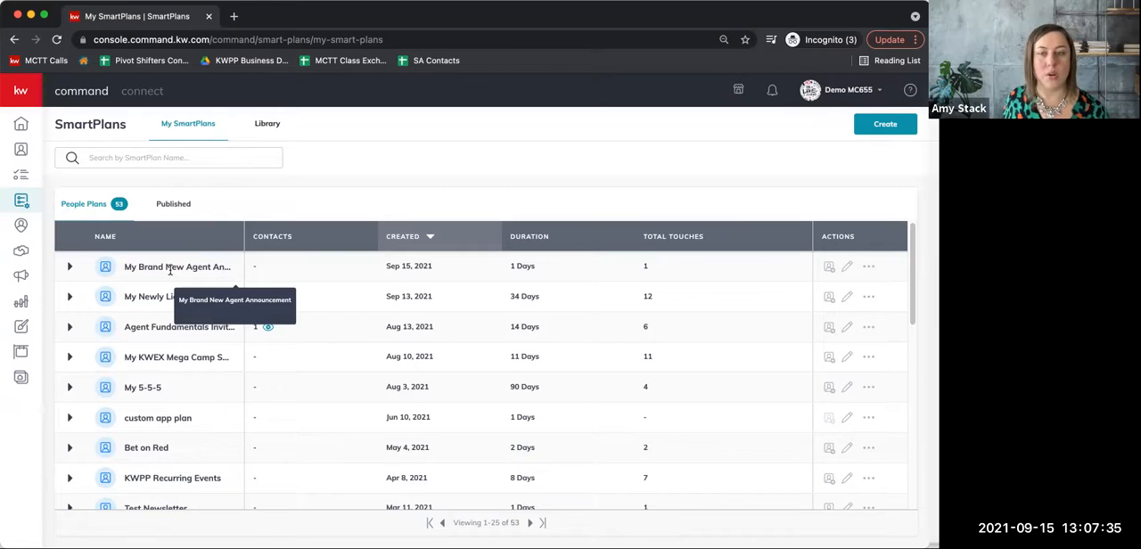
click(847, 270)
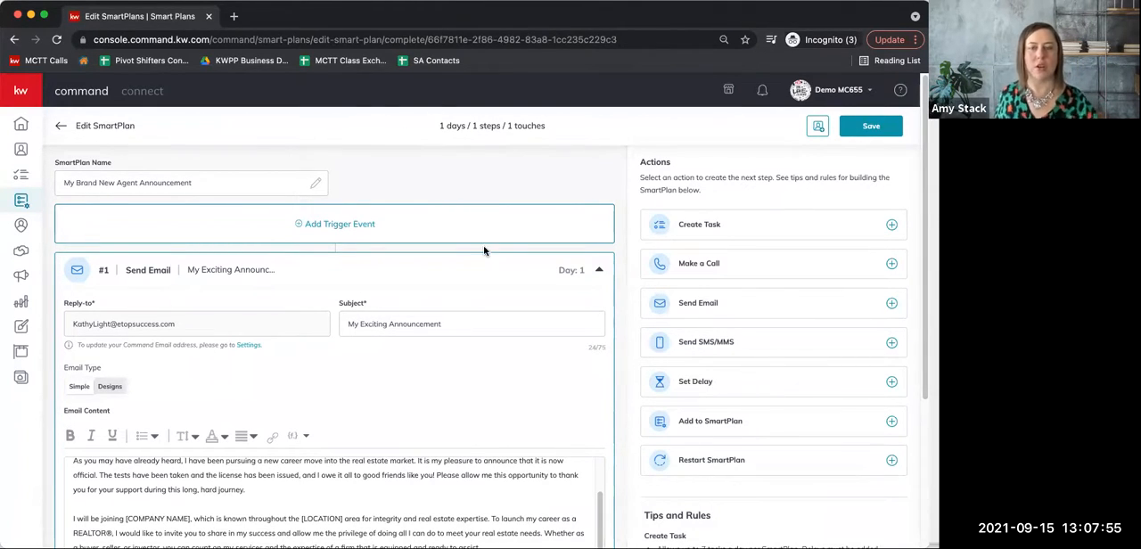
scroll(415, 458, down, 4)
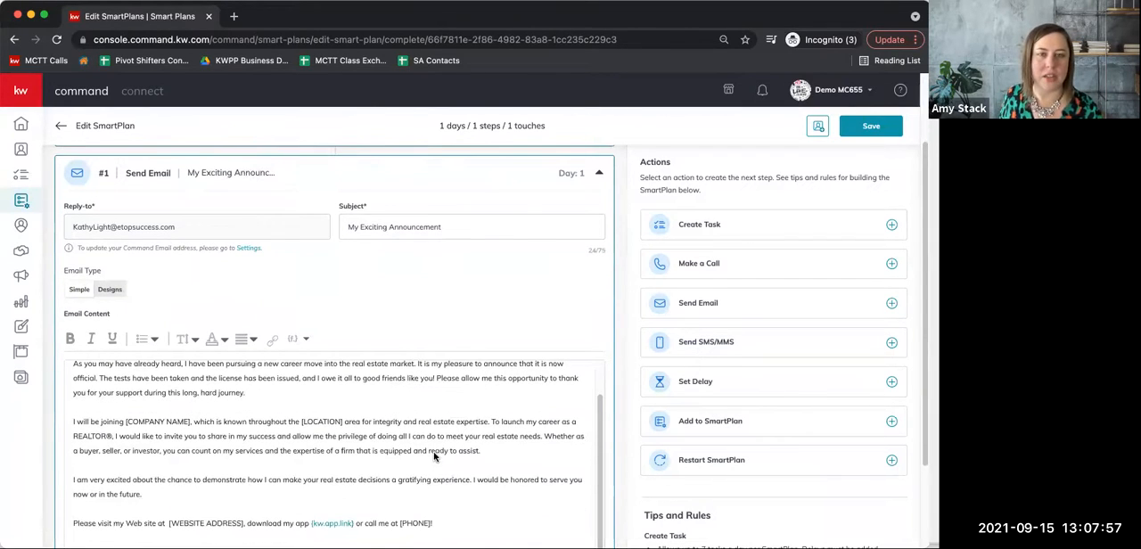
scroll(437, 453, up, 2)
scroll(443, 448, up, 1)
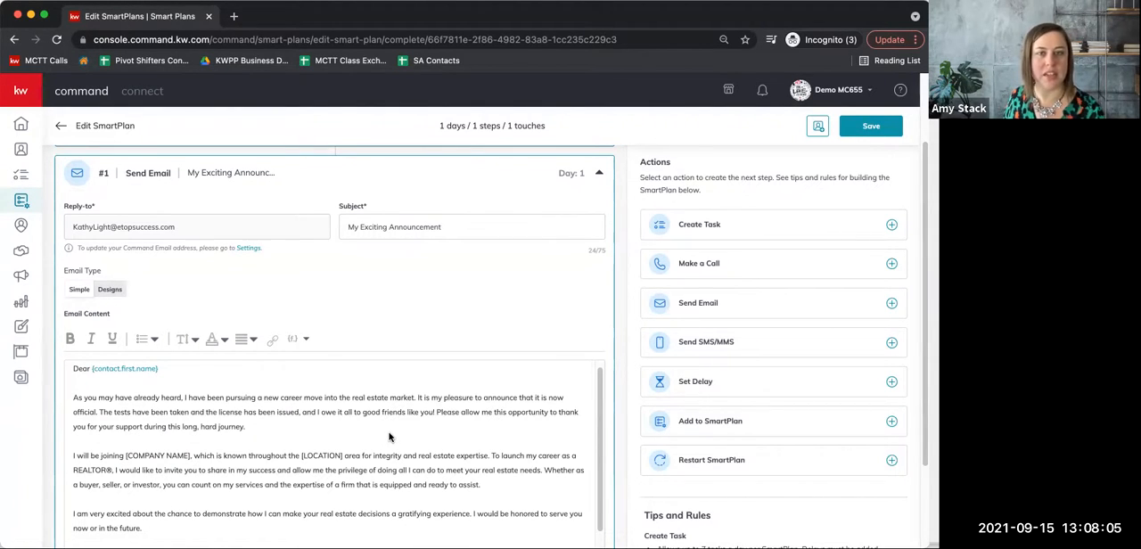
scroll(179, 232, up, 1)
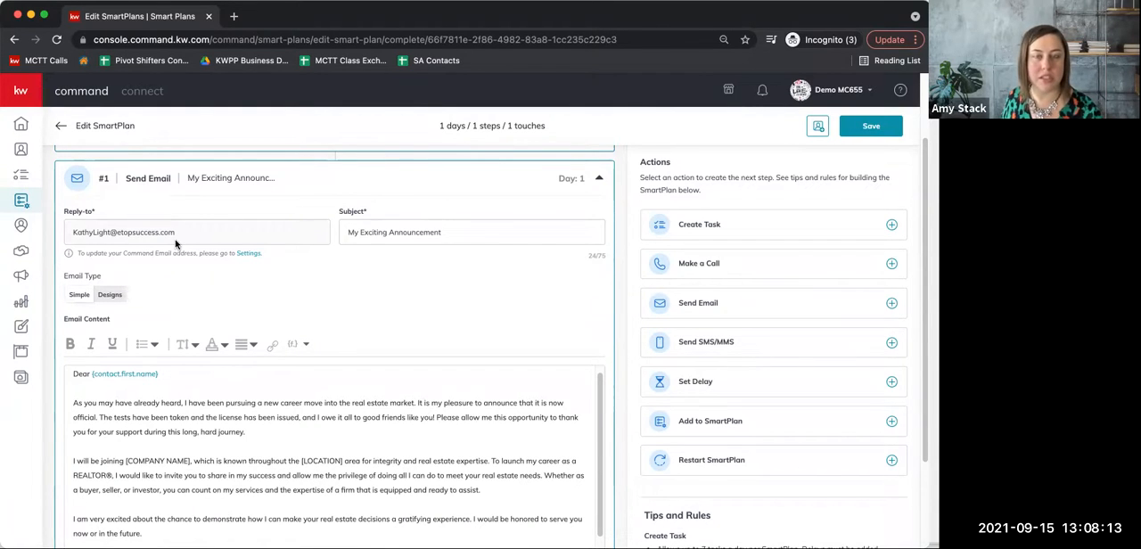
click(838, 93)
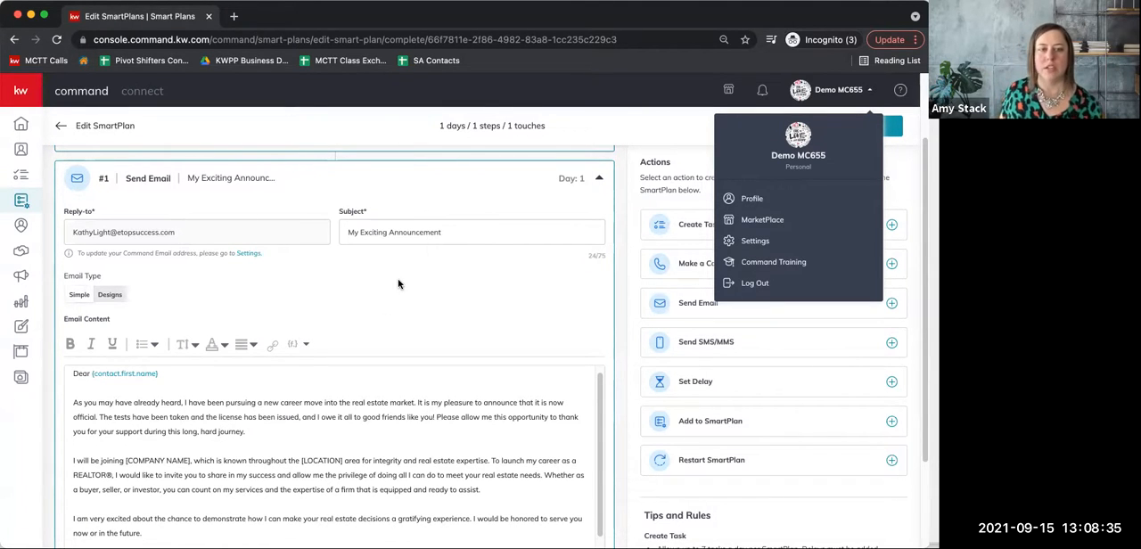
click(845, 90)
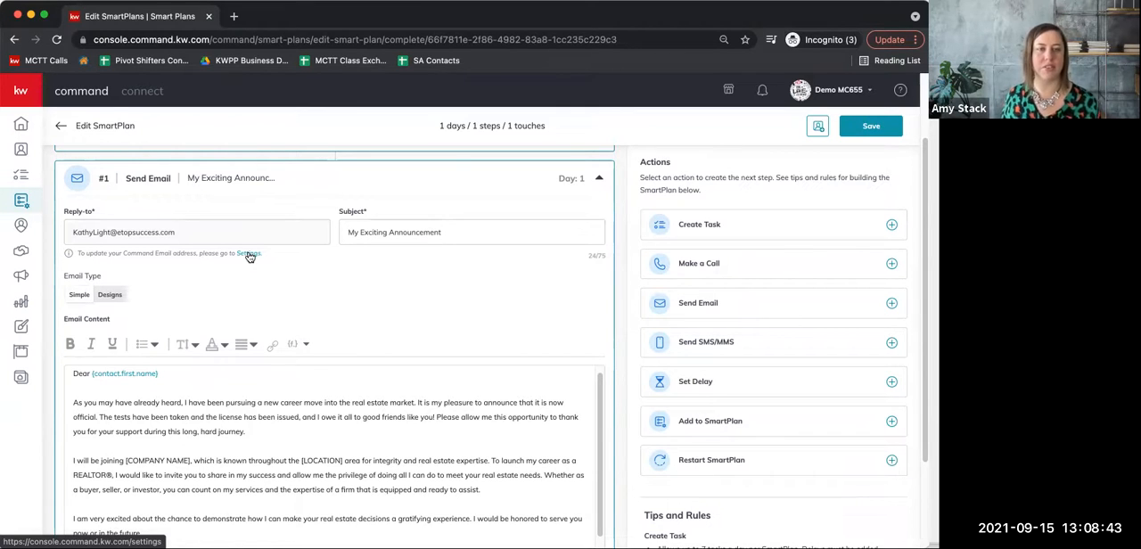
triple_click(392, 233)
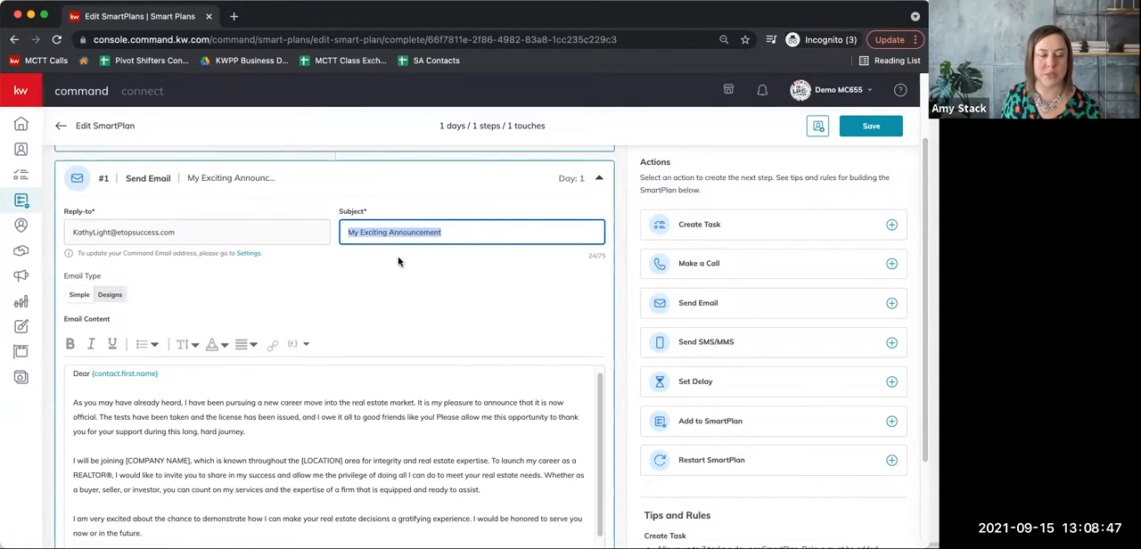
click(460, 229)
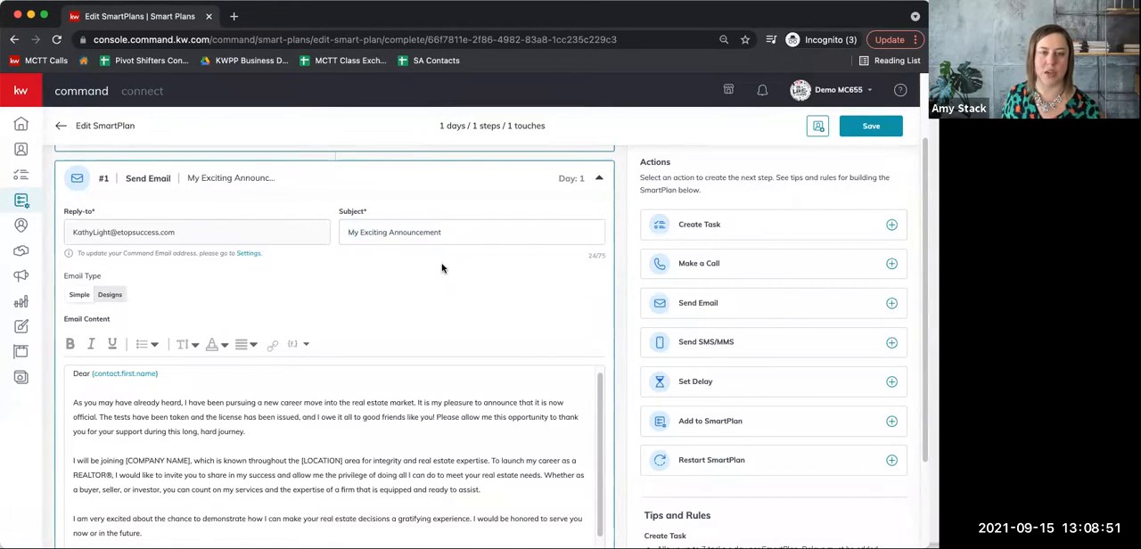
Change the email subject to "I Have An Exciting Announcement!" followed by an emoji.
double_click(348, 230)
text(I hav)
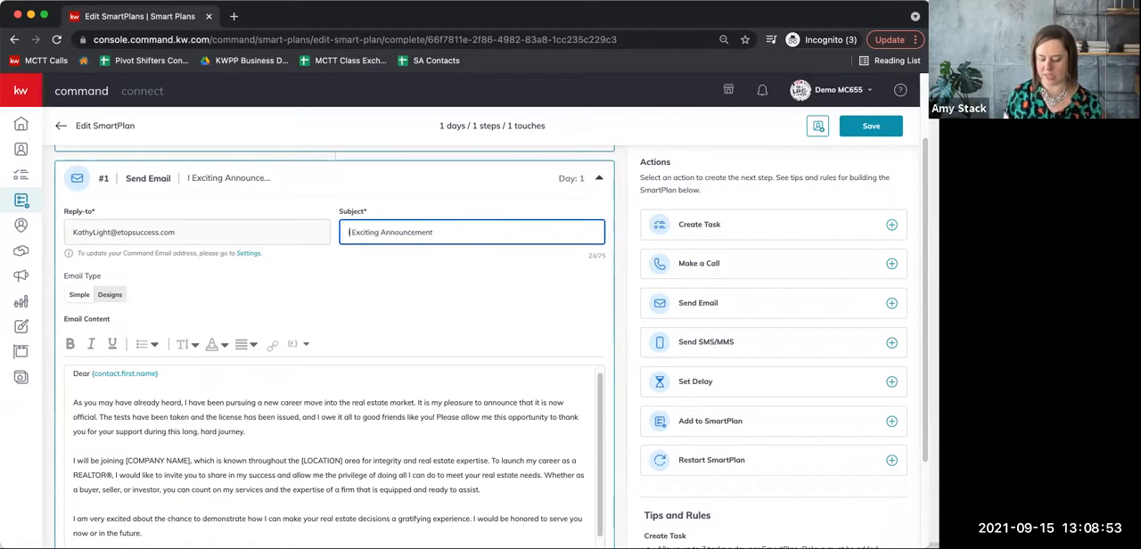
key(BackSpace)
key(BackSpace)
key(BackSpace)
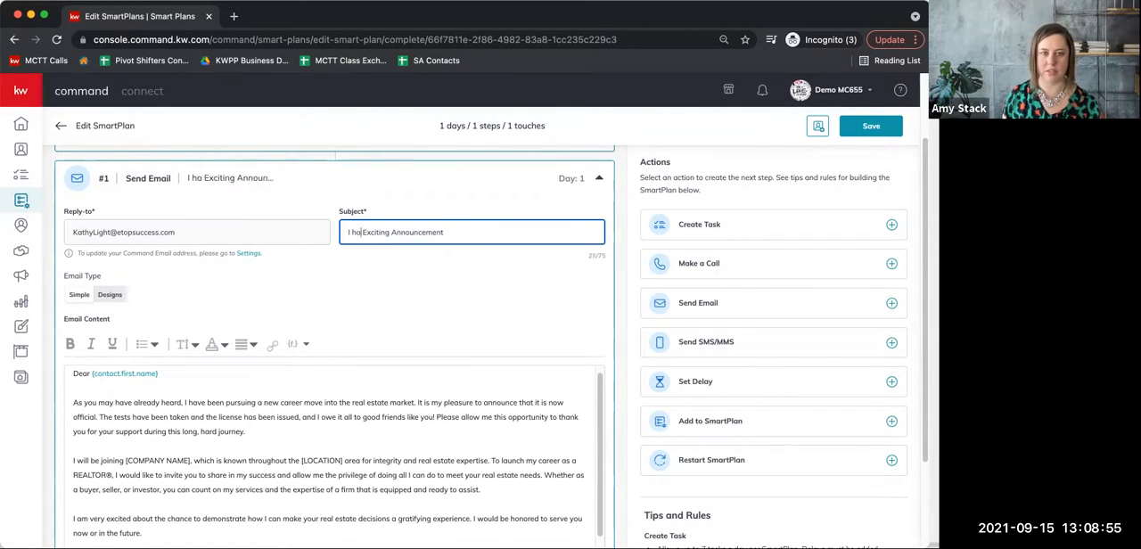
text(Have AN)
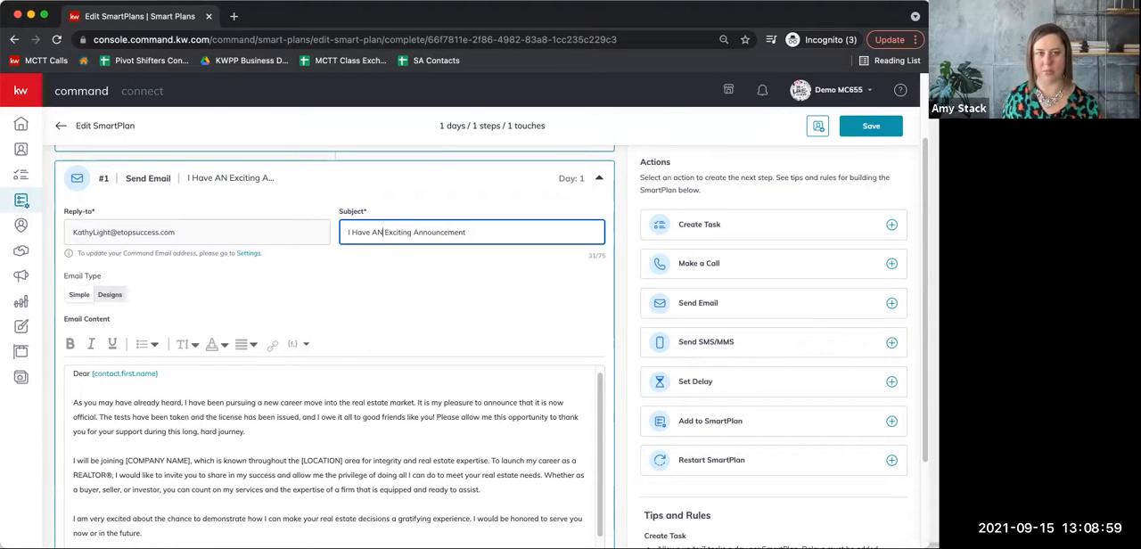
key(BackSpace)
text(n)
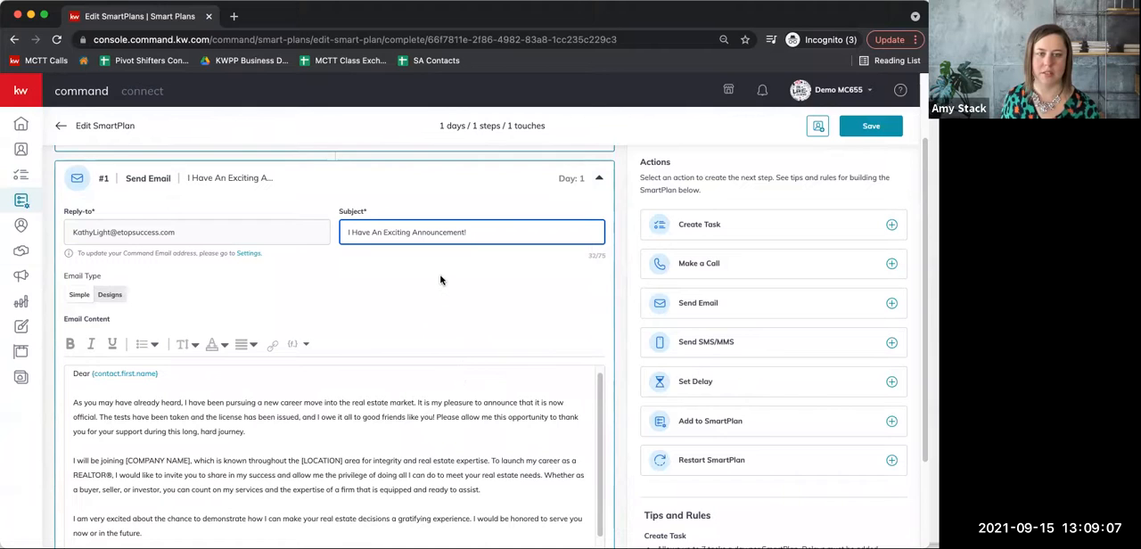
click(378, 326)
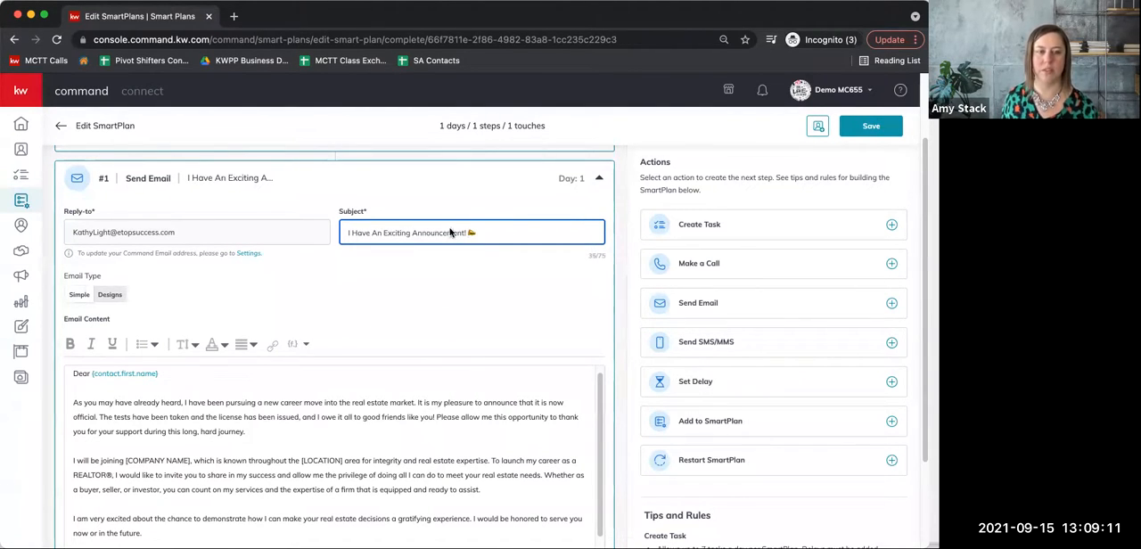
Add a comma after the contact.first.name merge field in the email's greeting.
scroll(344, 297, down, 1)
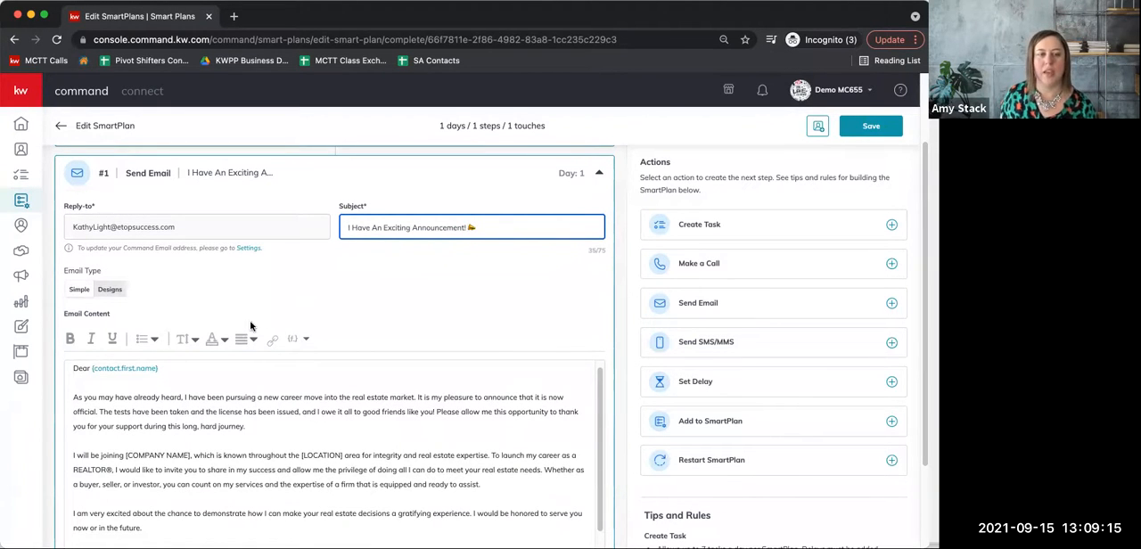
scroll(258, 321, up, 1)
scroll(431, 365, down, 2)
scroll(604, 321, up, 1)
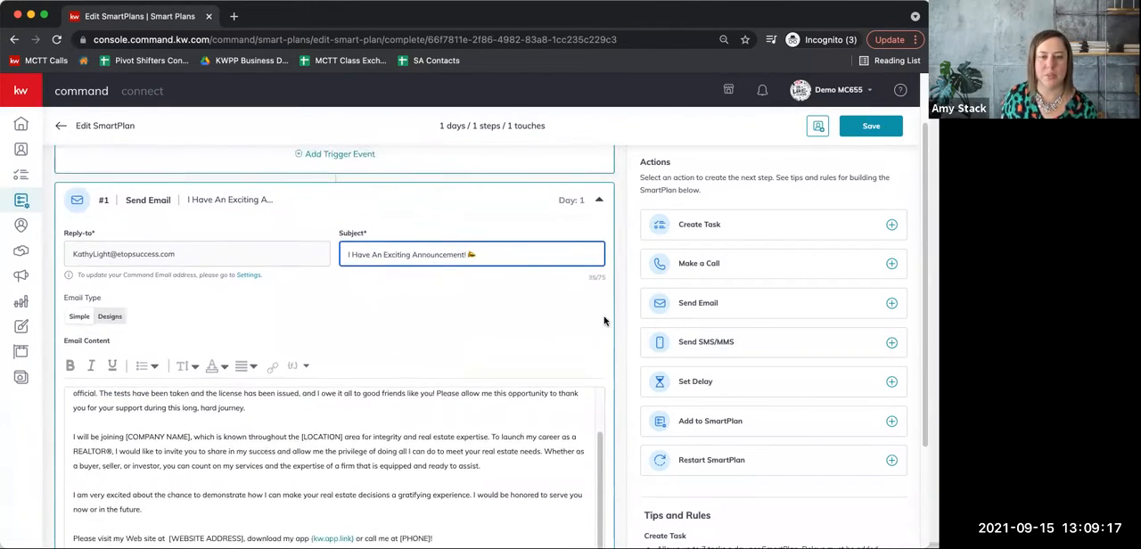
scroll(604, 319, down, 3)
scroll(459, 340, up, 1)
scroll(461, 343, up, 1)
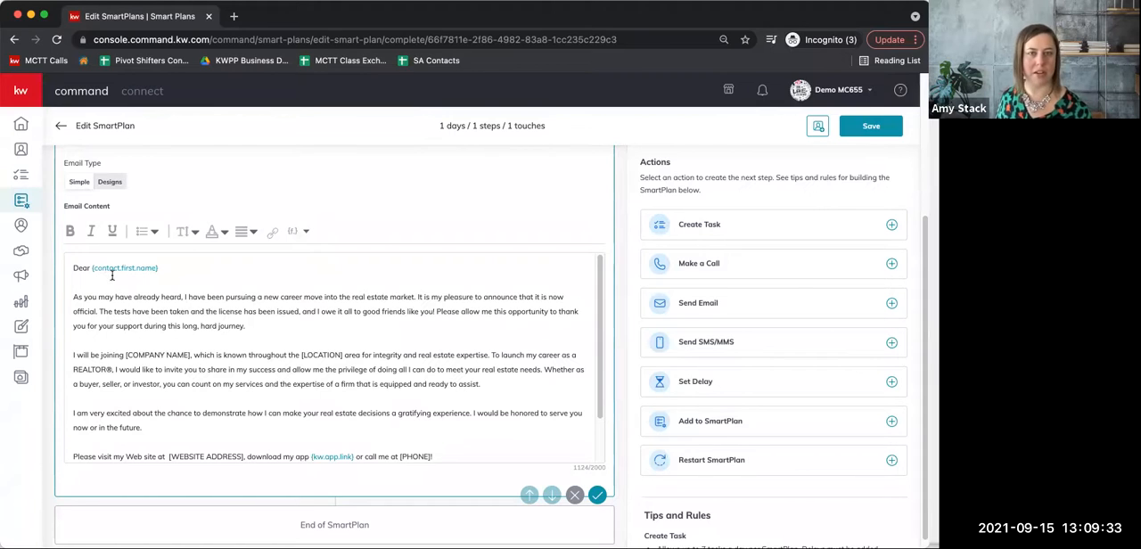
click(164, 263)
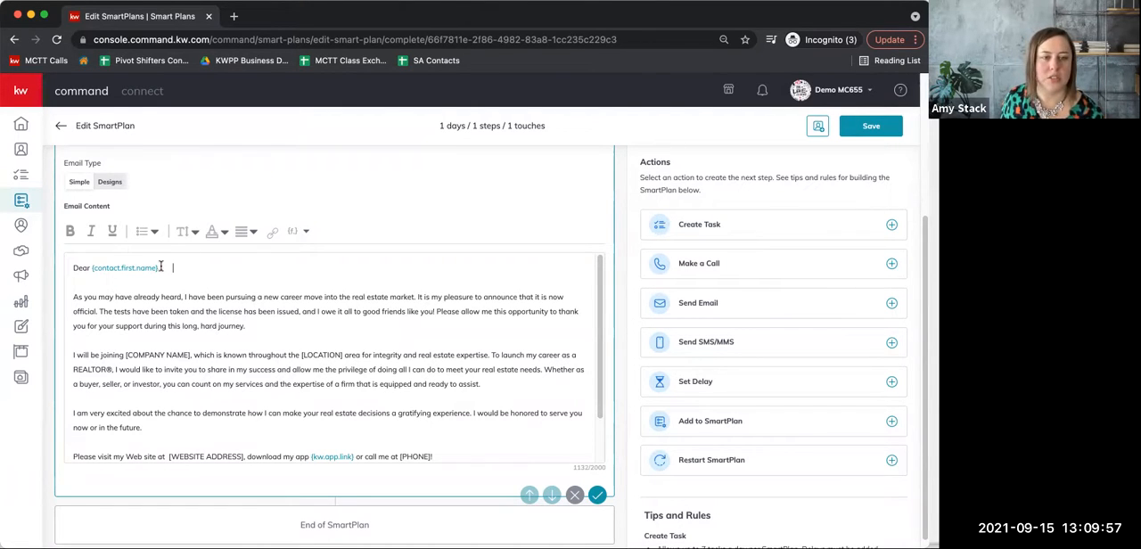
Try inserting the team.name merge field after the greeting and remove it again.
click(294, 233)
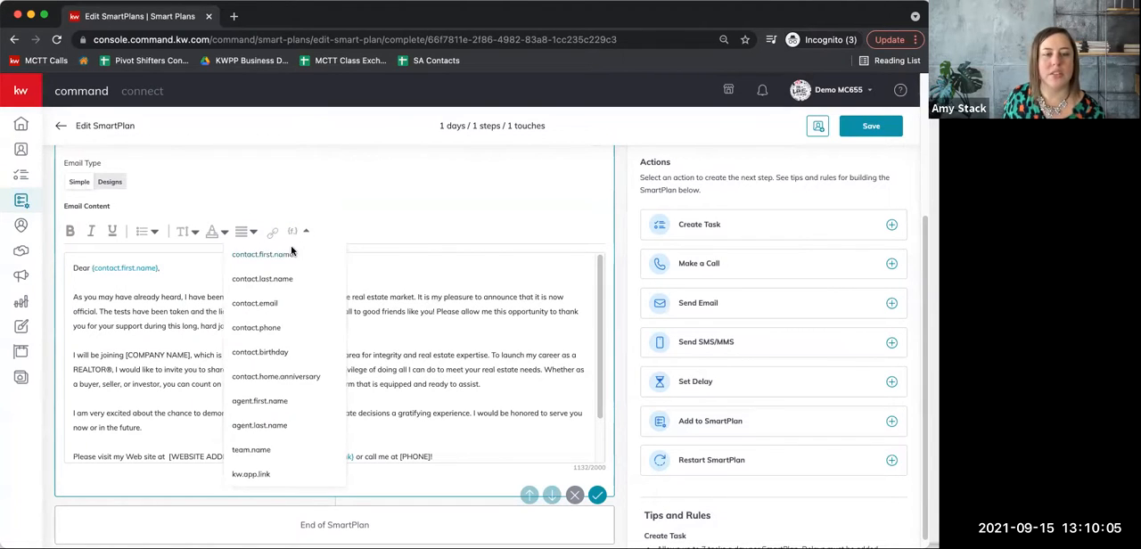
scroll(305, 354, down, 1)
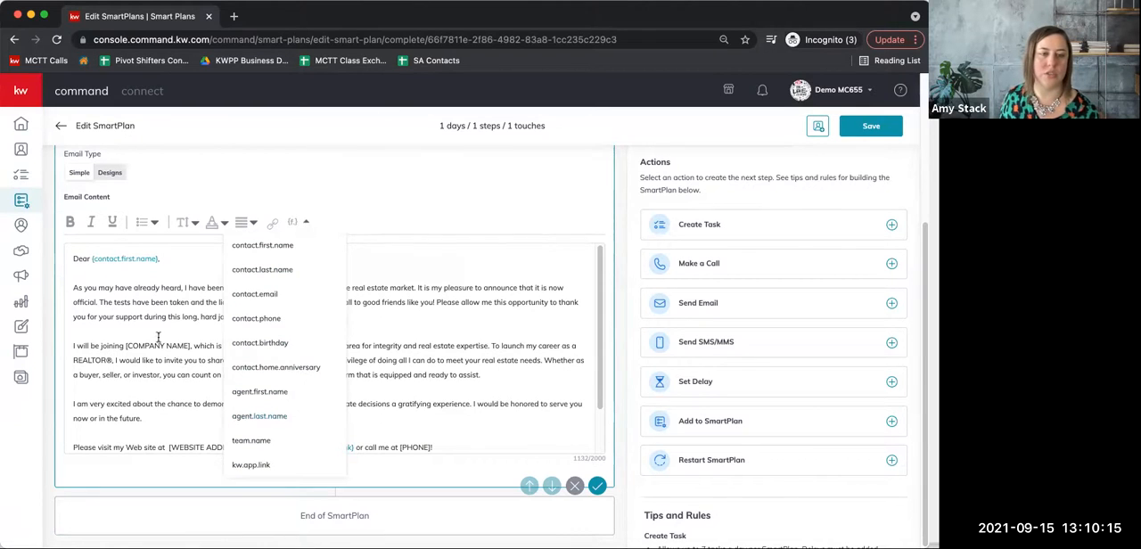
click(268, 442)
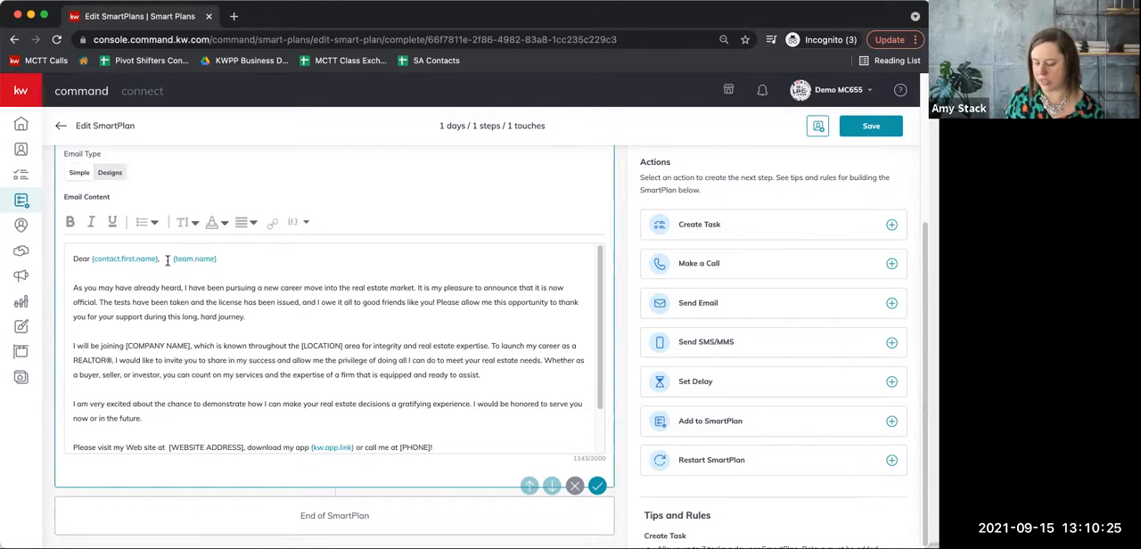
key(BackSpace)
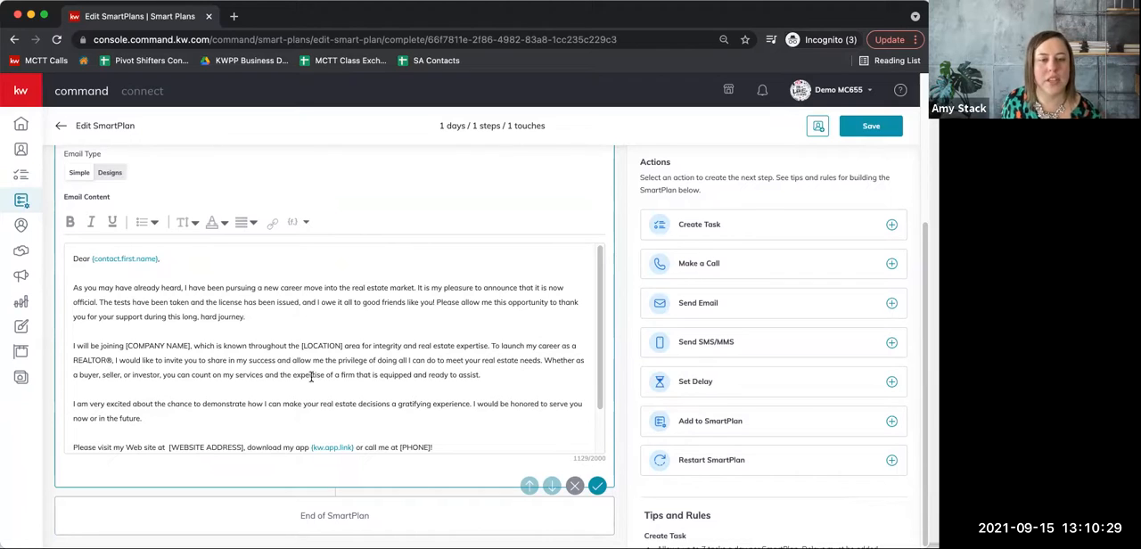
Replace the [COMPANY NAME] placeholder with Keller Williams and the [LOCATION] placeholder with Glen Ellyn in the email's second paragraph.
scroll(343, 361, down, 2)
scroll(327, 355, up, 2)
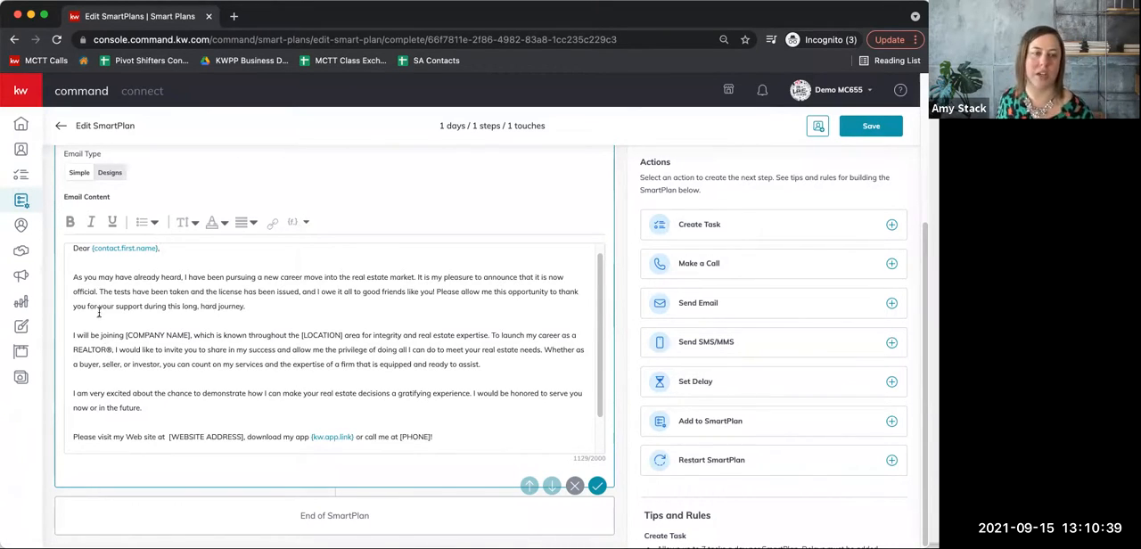
scroll(127, 316, up, 1)
scroll(128, 316, up, 1)
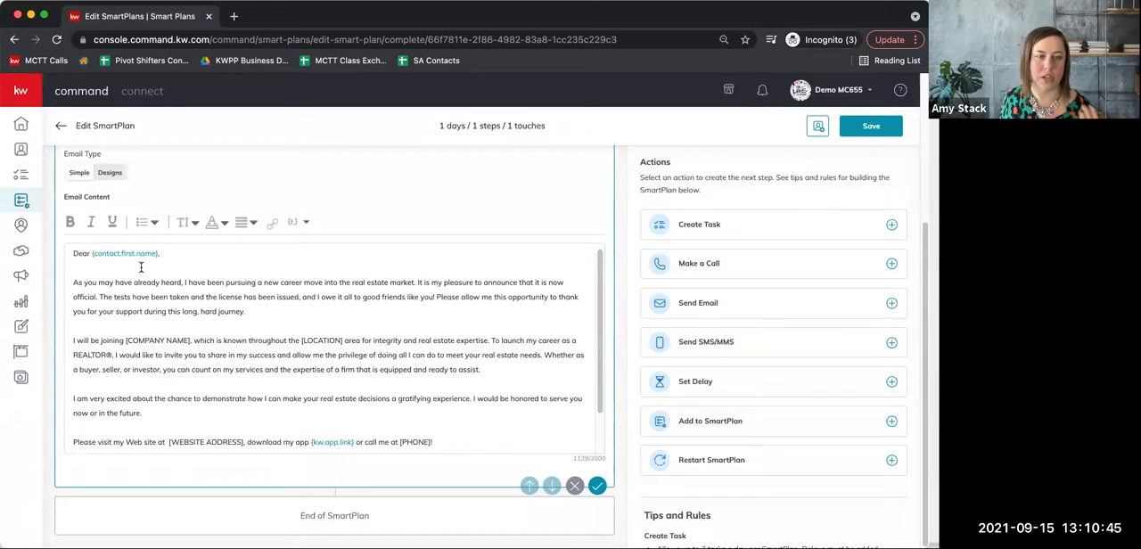
drag(191, 339, 125, 342)
text(Keller)
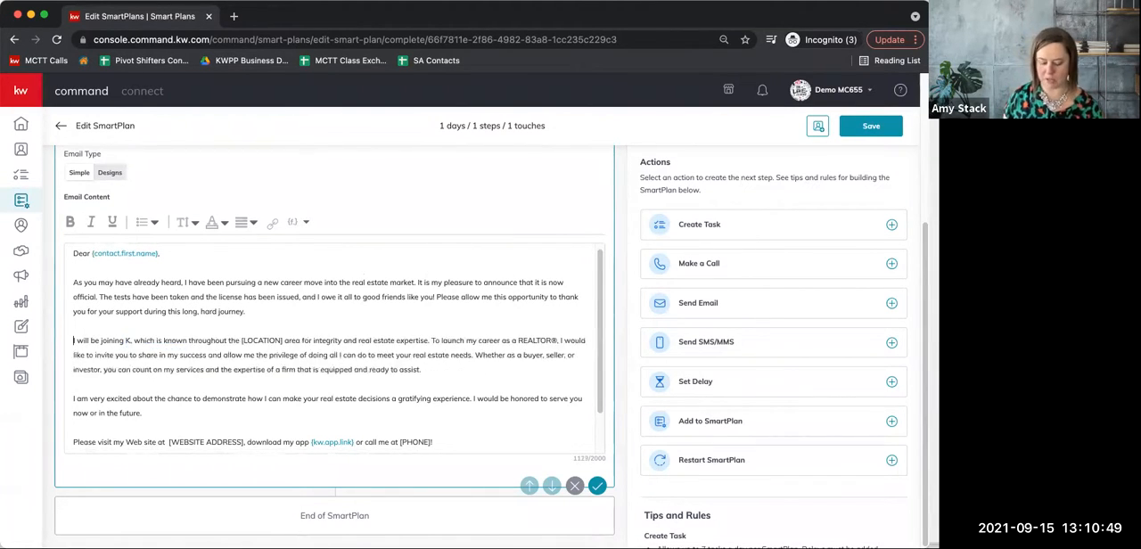
key(BackSpace)
key(BackSpace)
key(BackSpace)
key(BackSpace)
key(BackSpace)
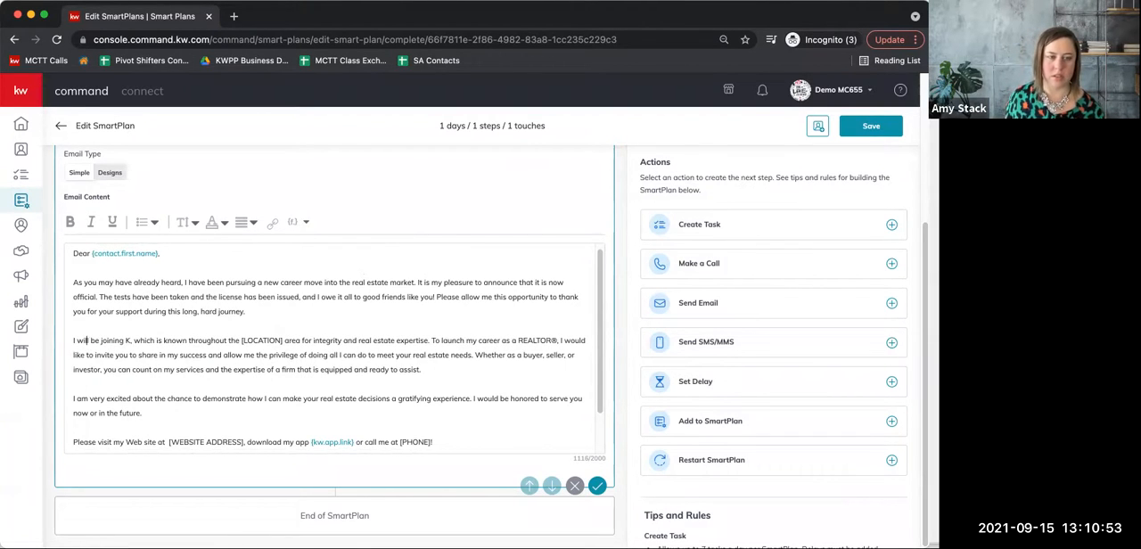
click(131, 341)
text(eller)
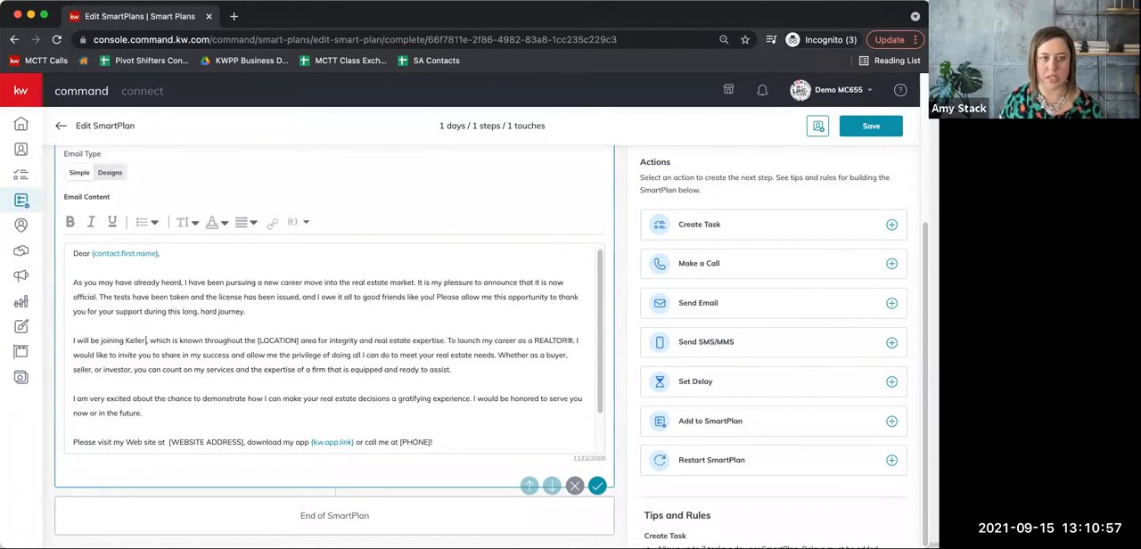
text( Williams)
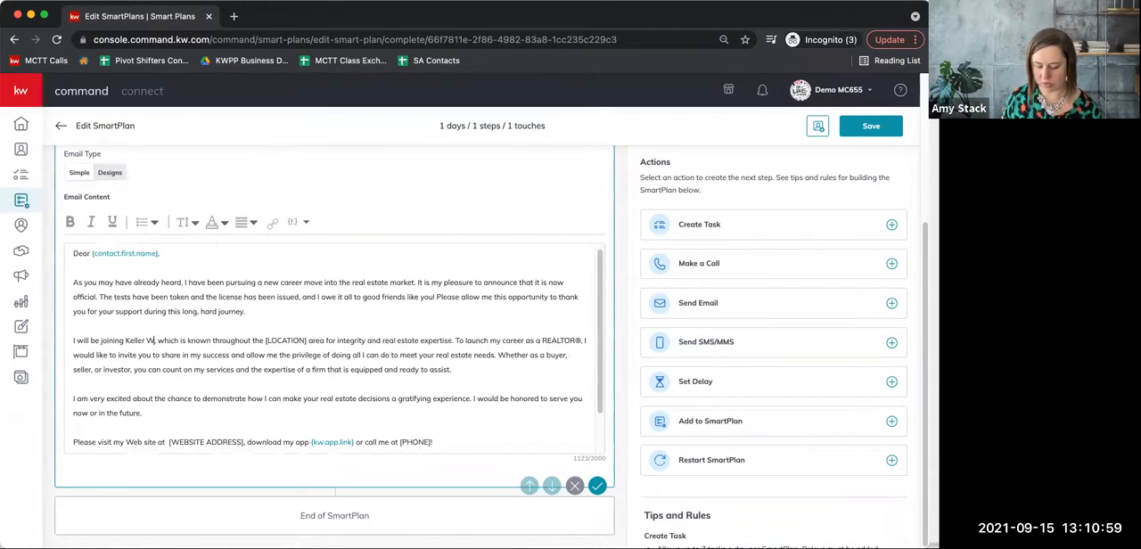
key(BackSpace)
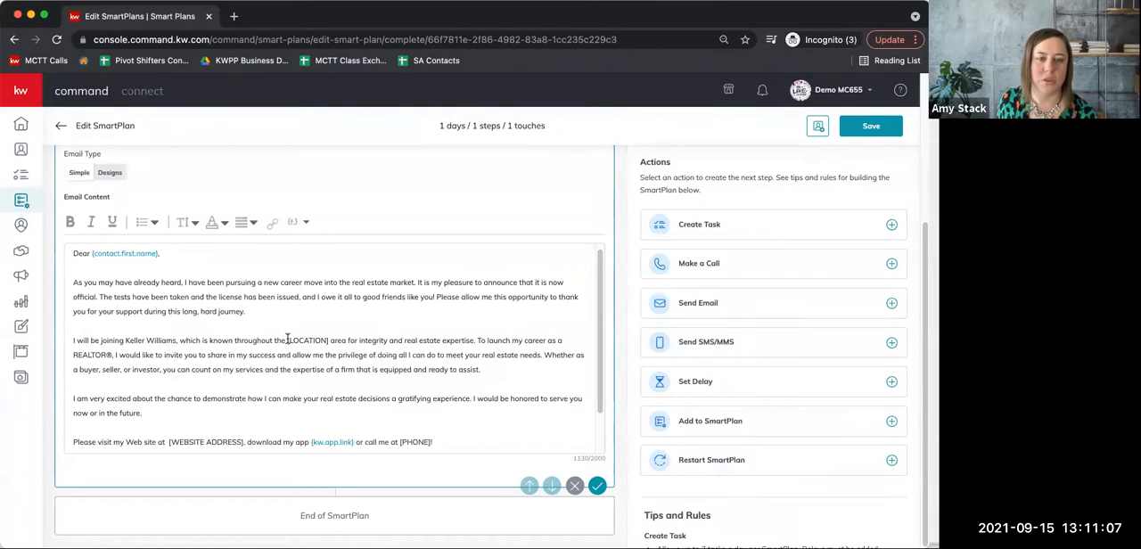
drag(328, 341, 286, 343)
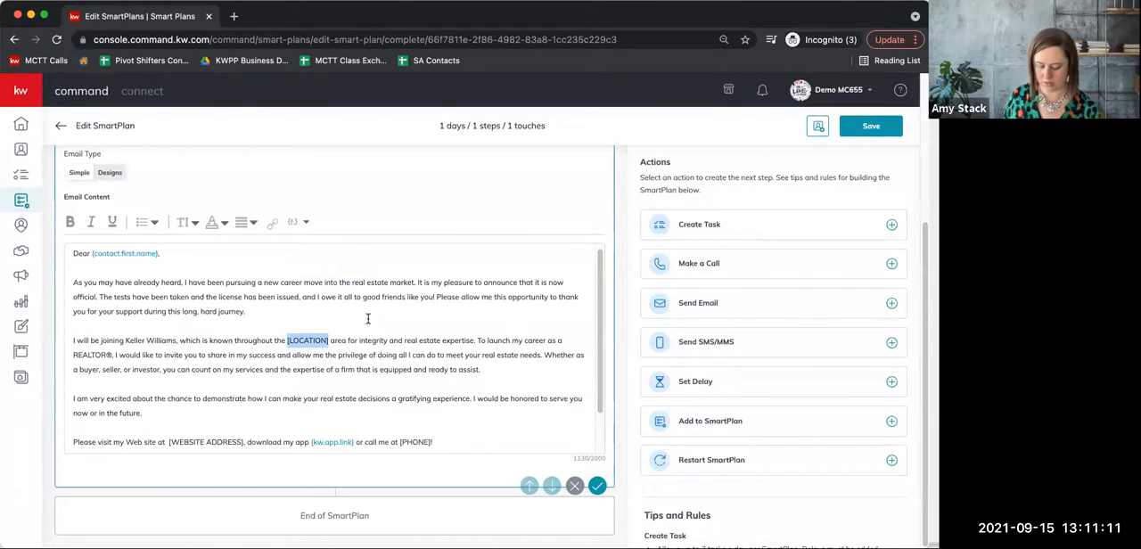
text(Glen Ellyn)
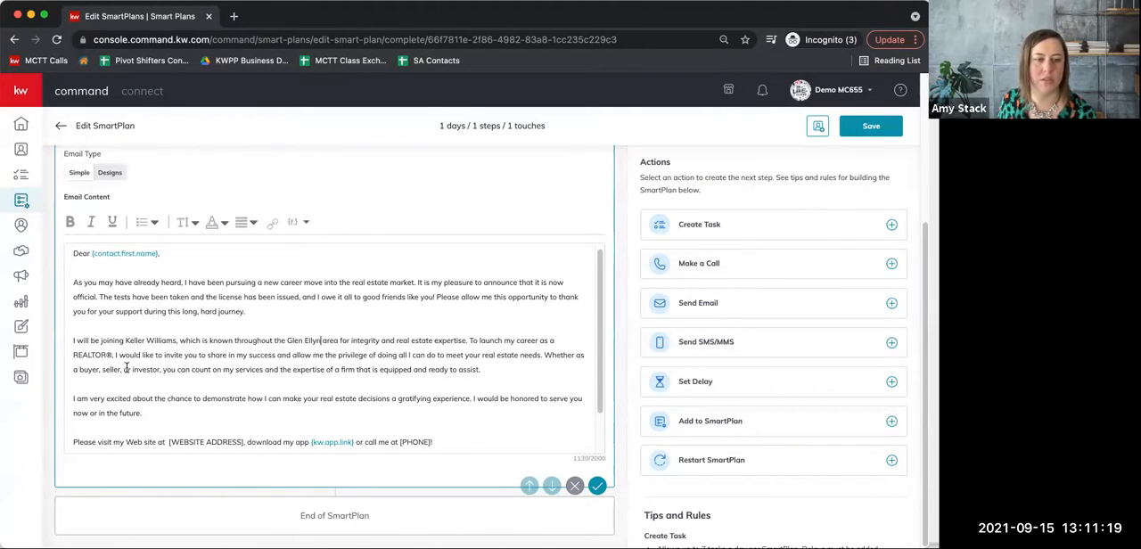
Replace the [WEBSITE ADDRESS] placeholder in the email's closing line with kw.com, directly followed by the comma.
scroll(284, 377, down, 1)
scroll(283, 377, down, 1)
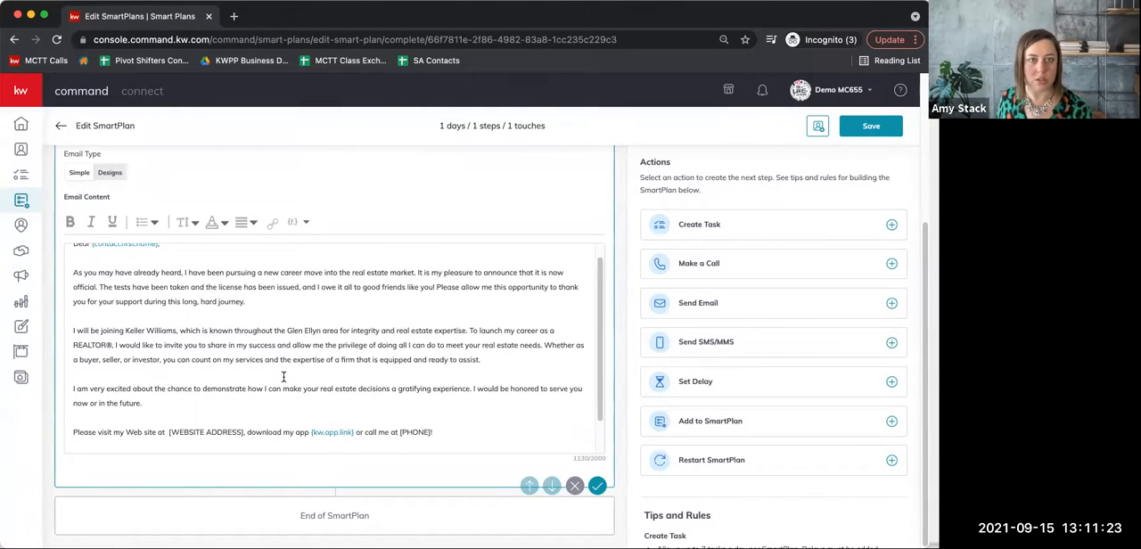
scroll(155, 403, down, 1)
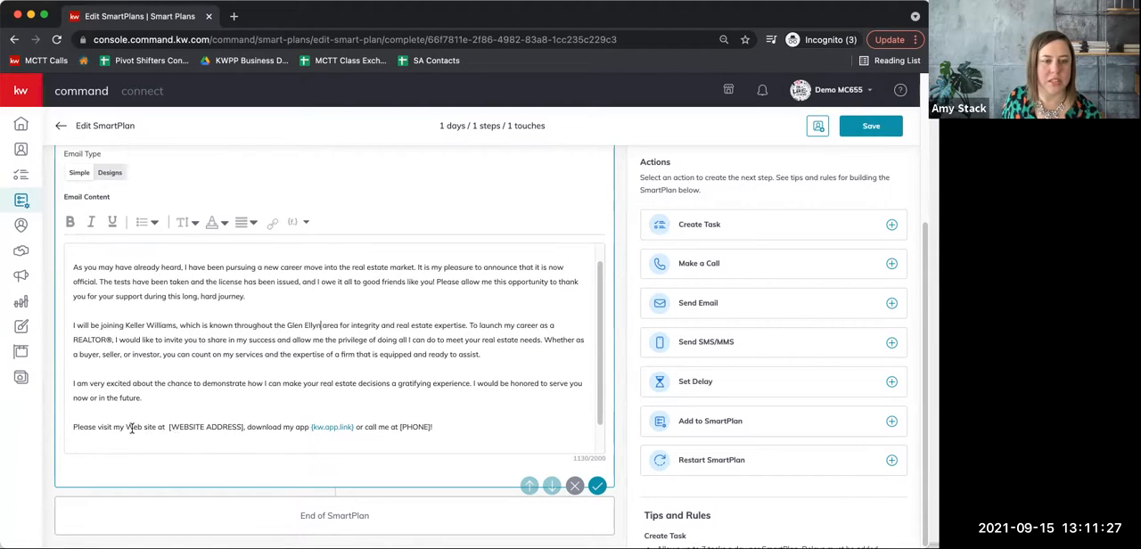
drag(169, 427, 244, 427)
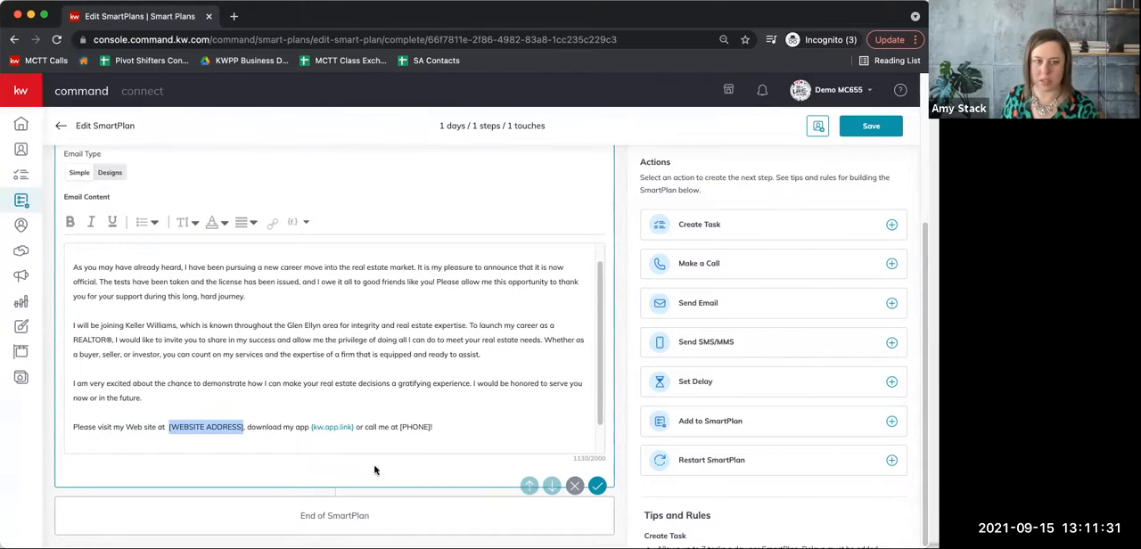
key(BackSpace)
click(299, 223)
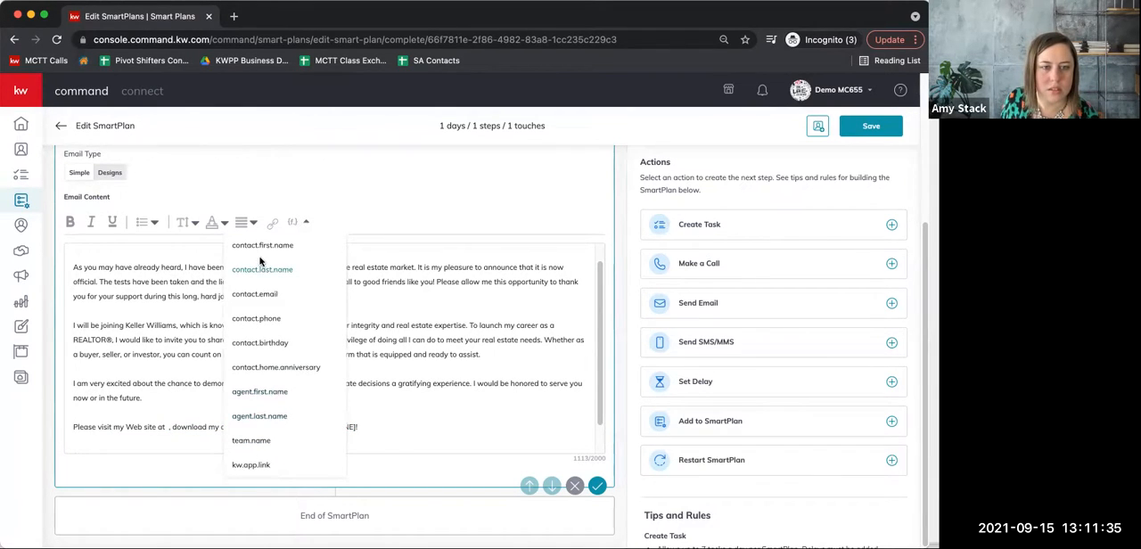
click(411, 406)
click(167, 427)
text(kw.com)
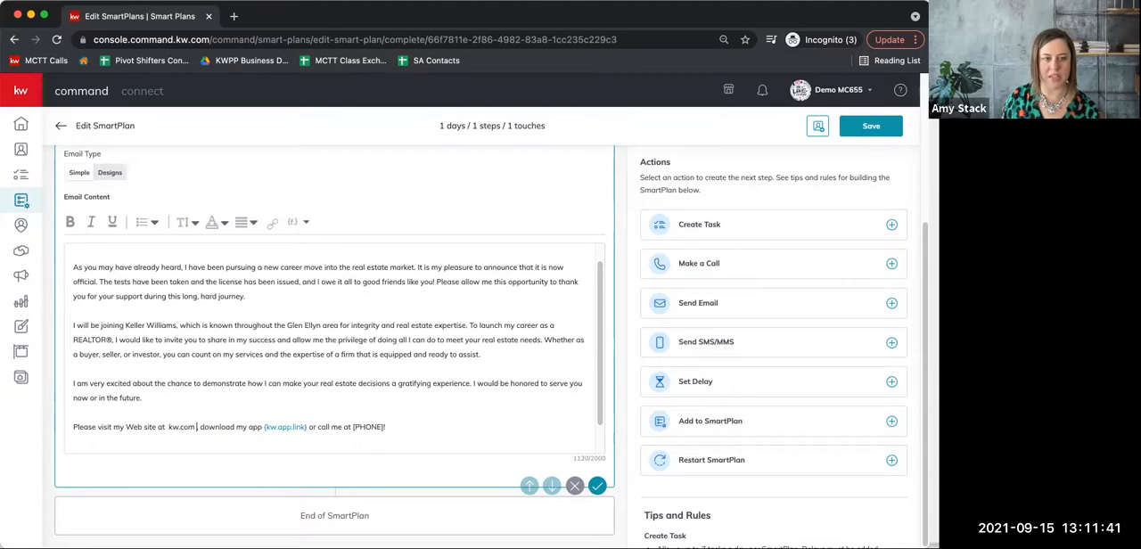
key(Delete)
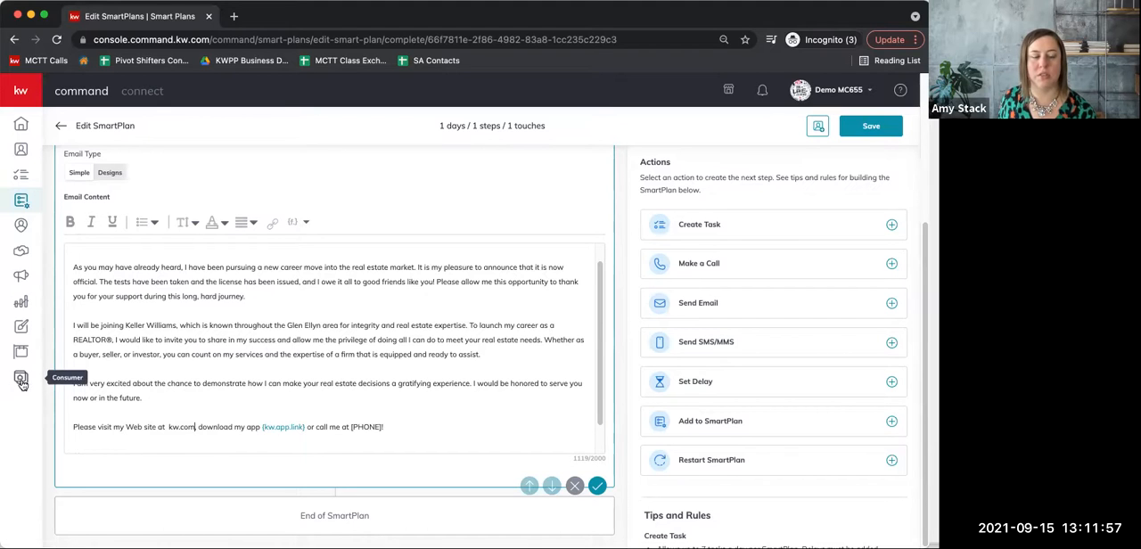
text(,)
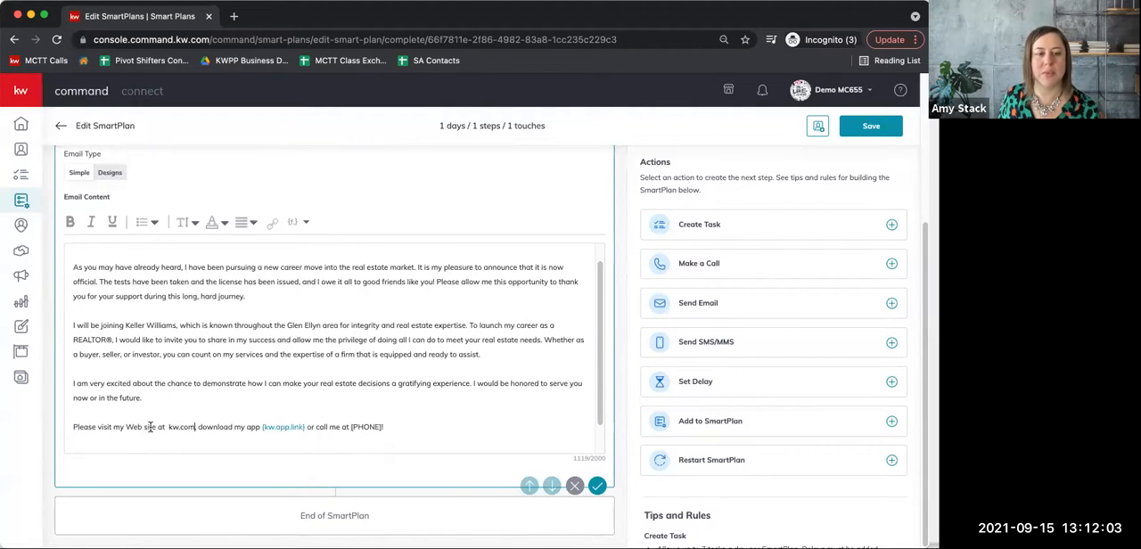
drag(169, 425, 193, 419)
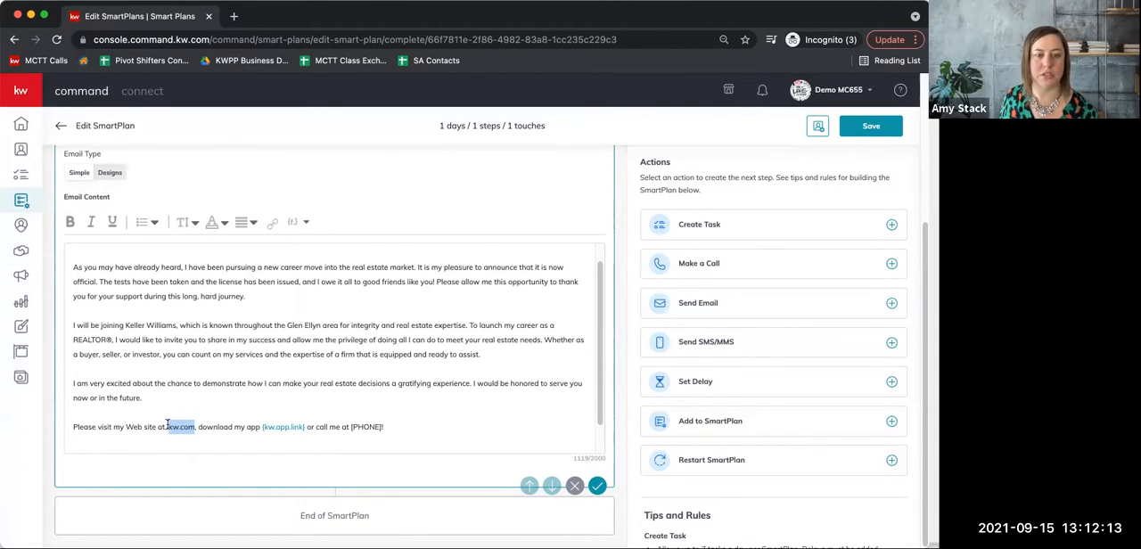
click(275, 226)
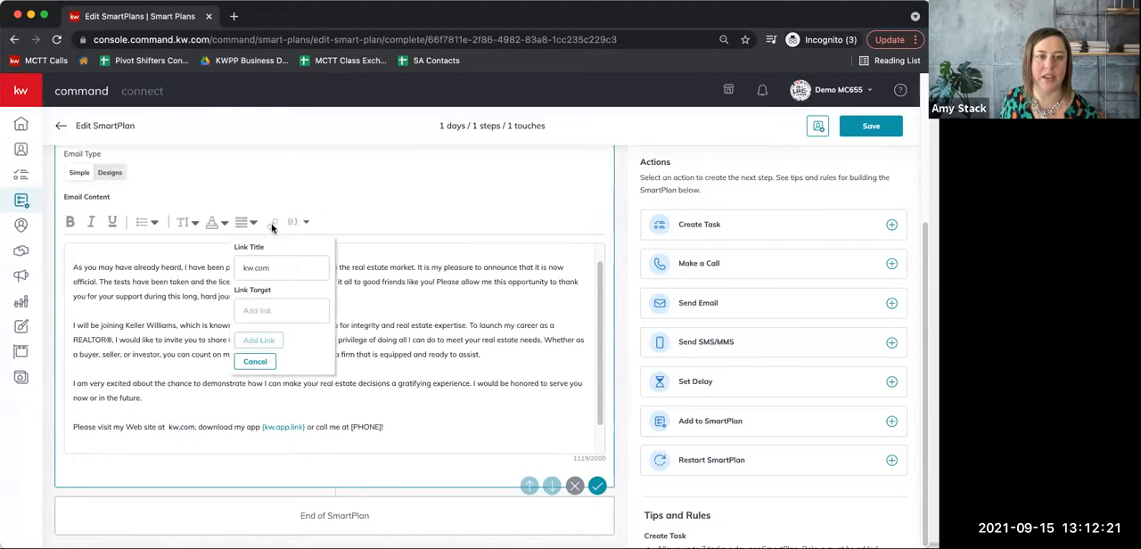
click(256, 309)
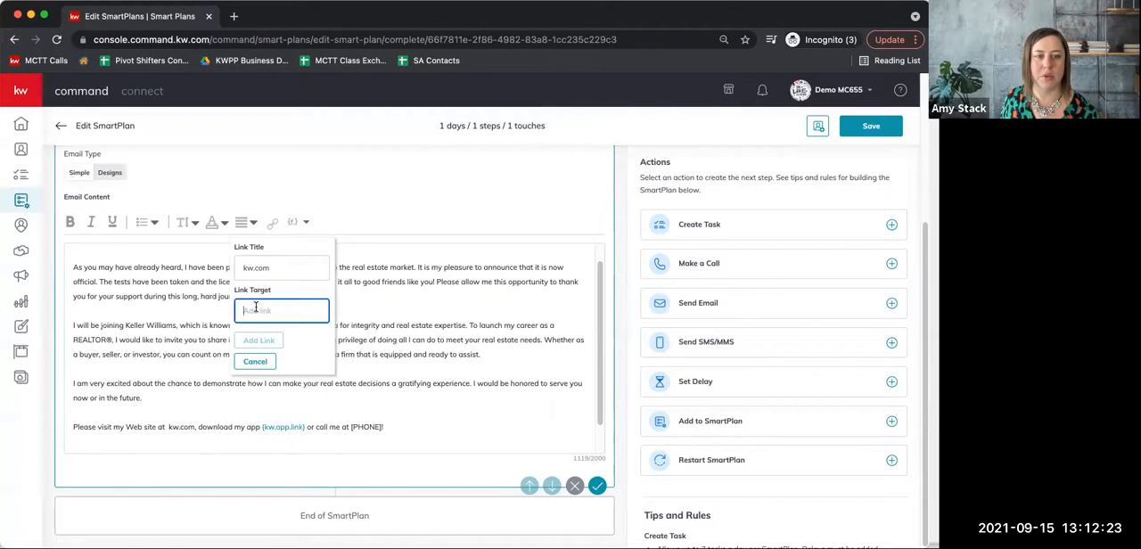
text(htt)
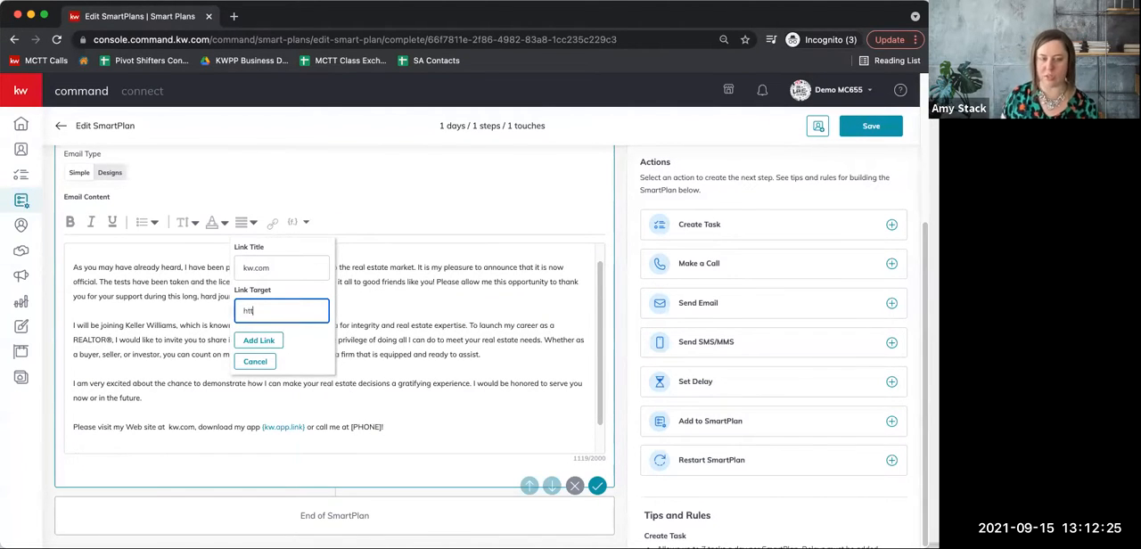
text(ps://www)
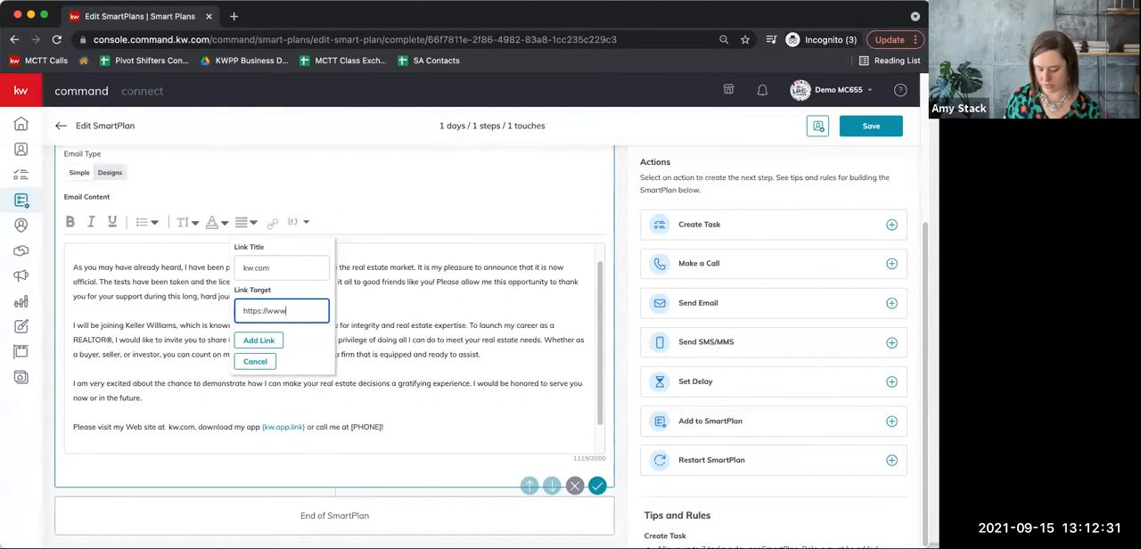
text(.kw.com)
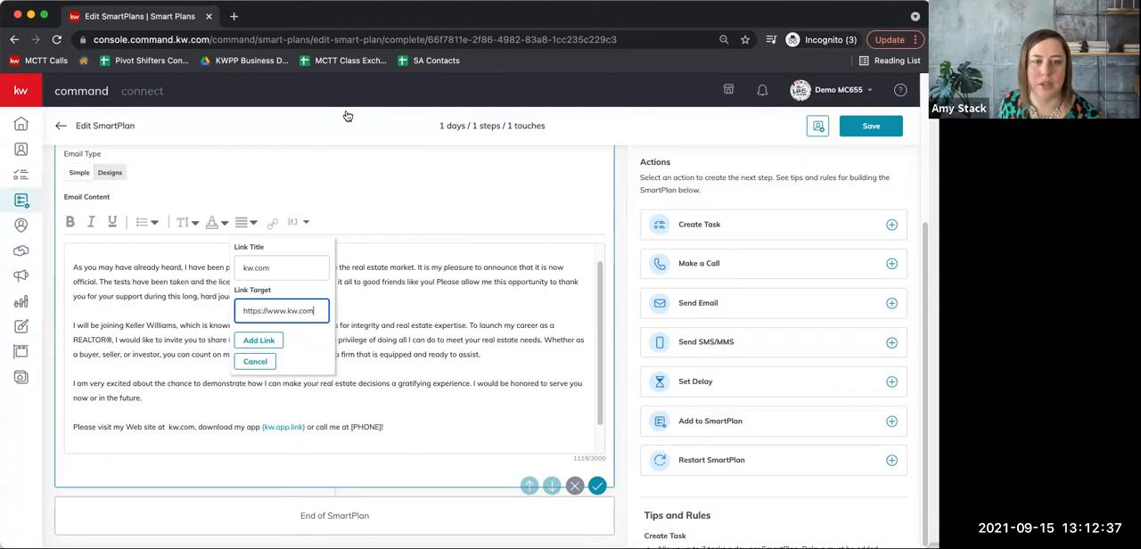
click(268, 343)
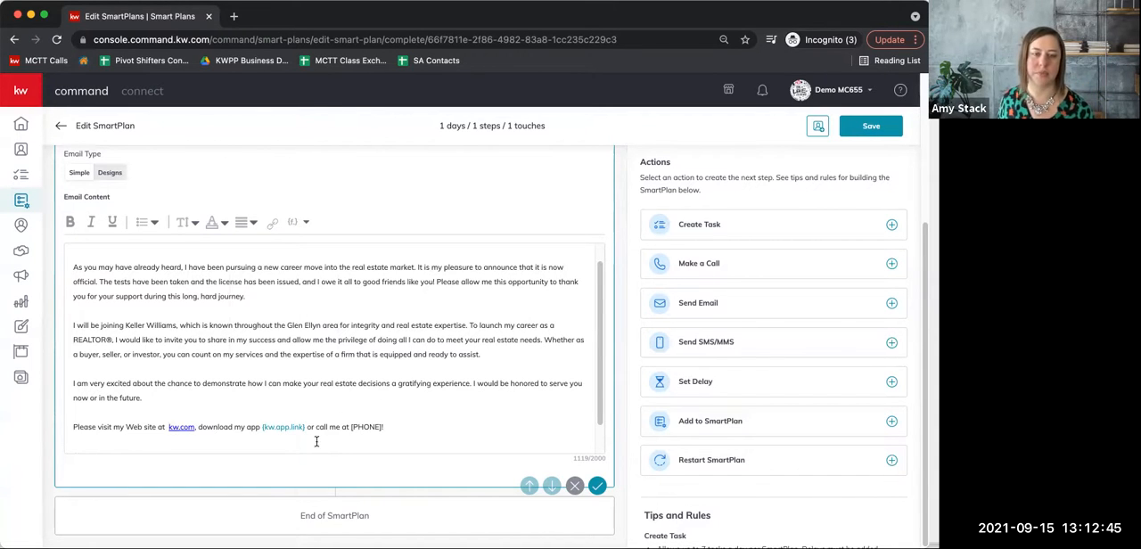
Replace the [PHONE] placeholder in the email's closing line with the phone number and confirm the email step.
double_click(366, 427)
key(BackSpace)
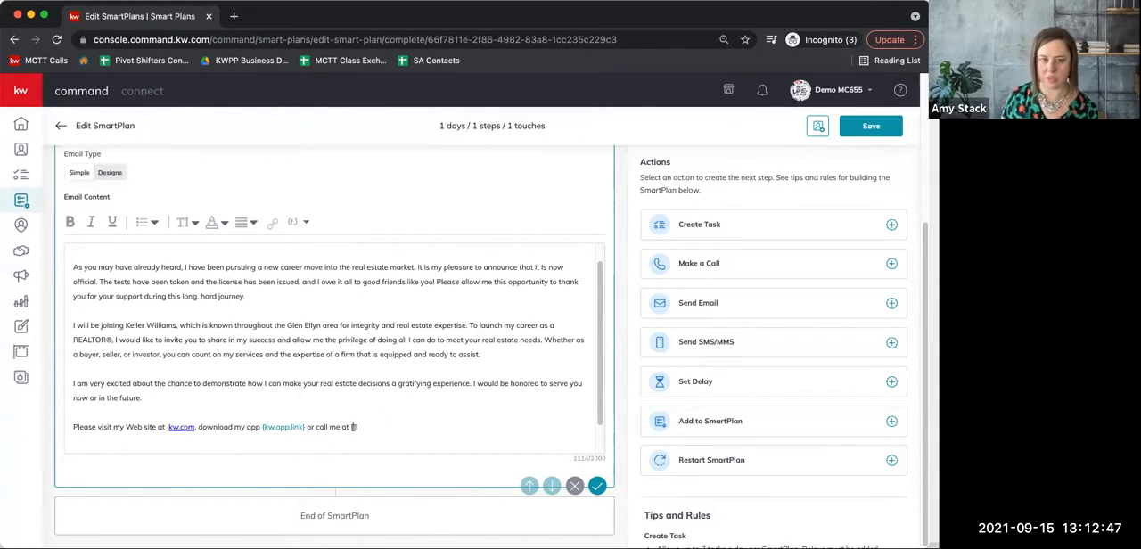
scroll(462, 382, down, 2)
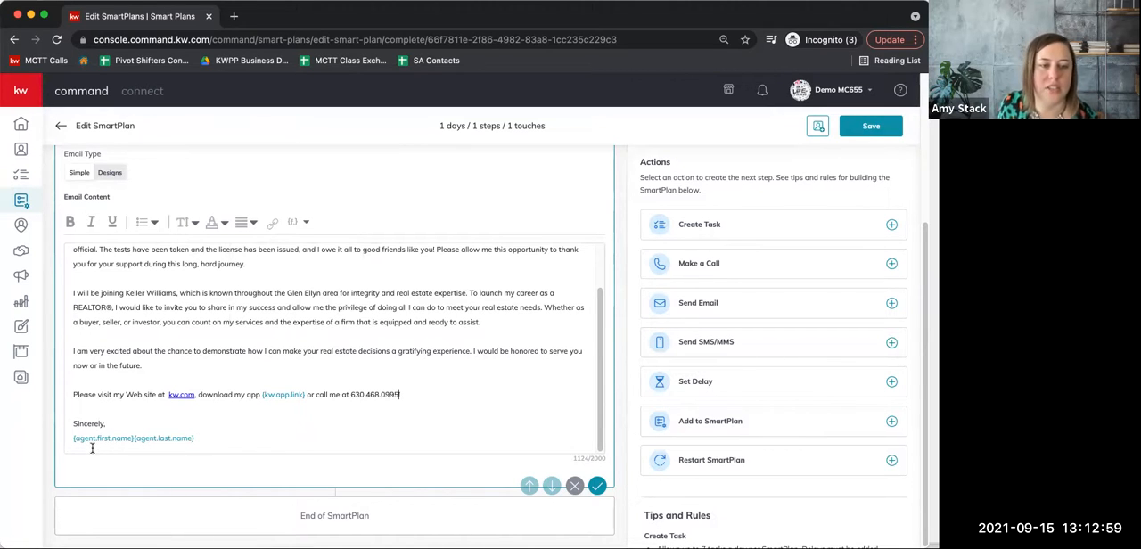
scroll(112, 419, up, 3)
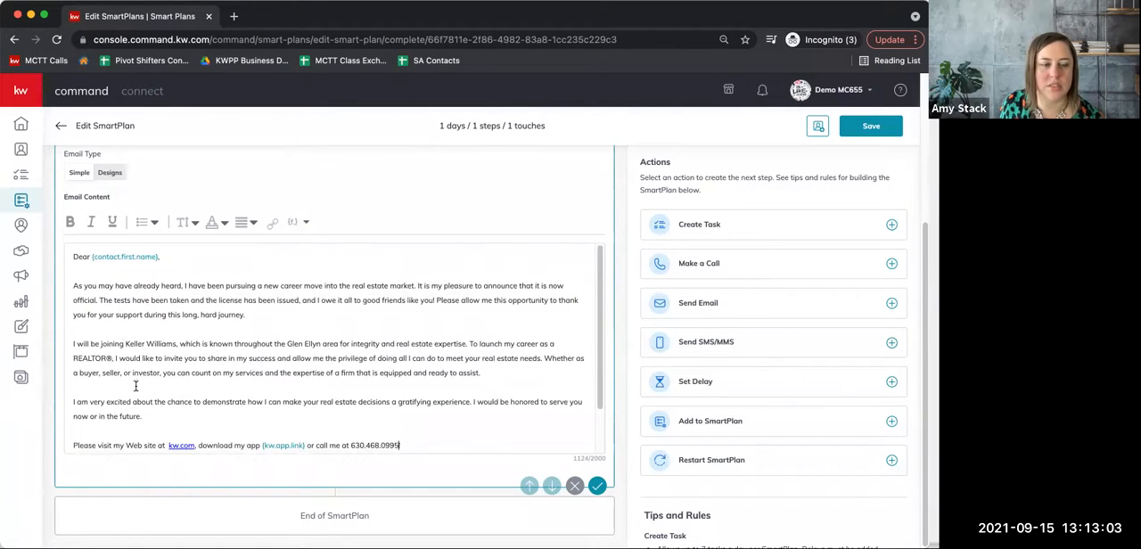
scroll(133, 388, down, 3)
scroll(138, 401, up, 3)
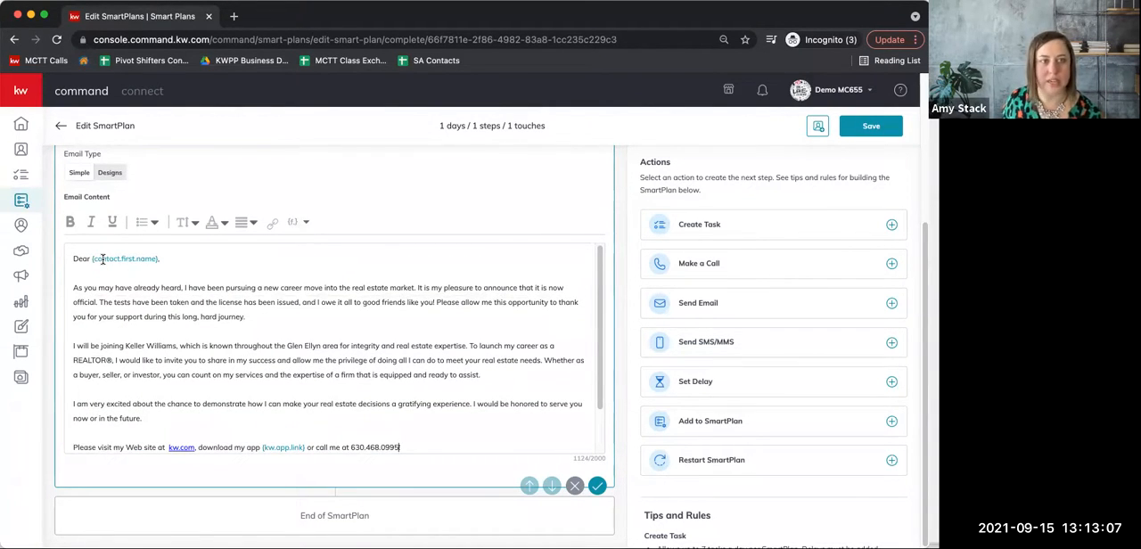
scroll(126, 343, down, 1)
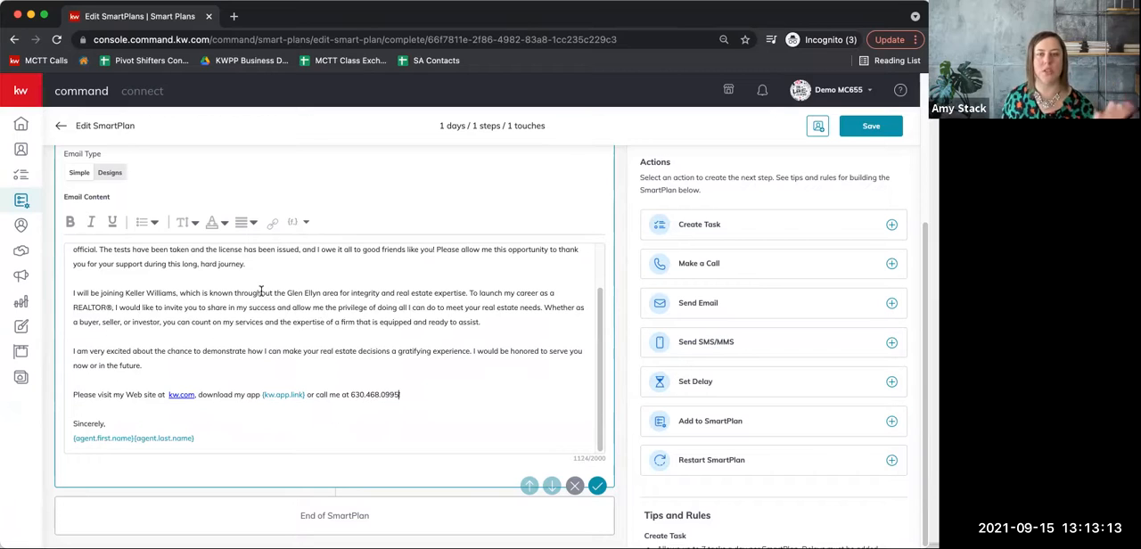
click(597, 485)
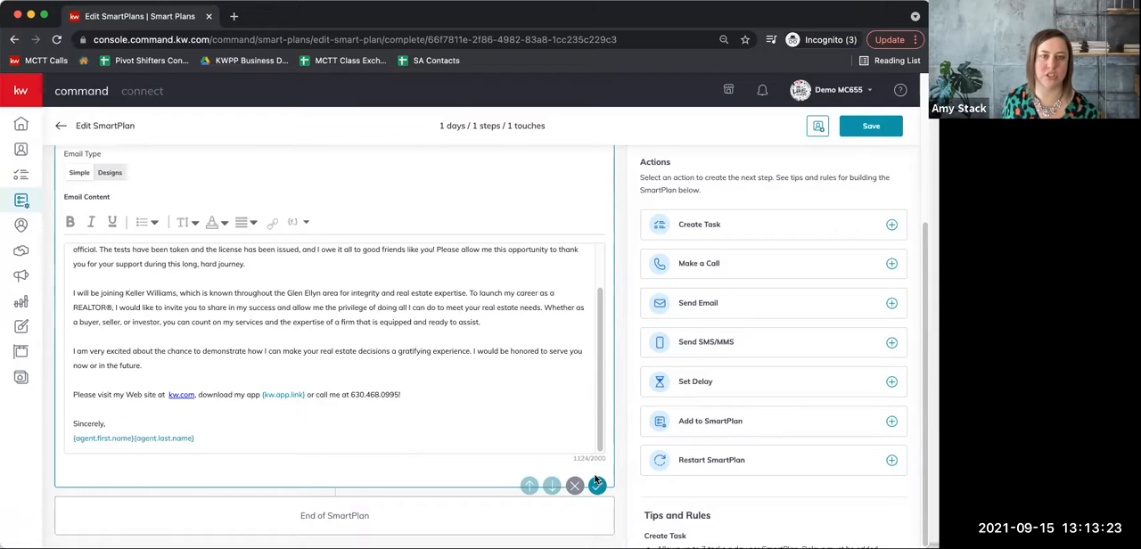
Open the client selection for adding contacts to the SmartPlan and look at the tag filter's options.
scroll(576, 376, up, 3)
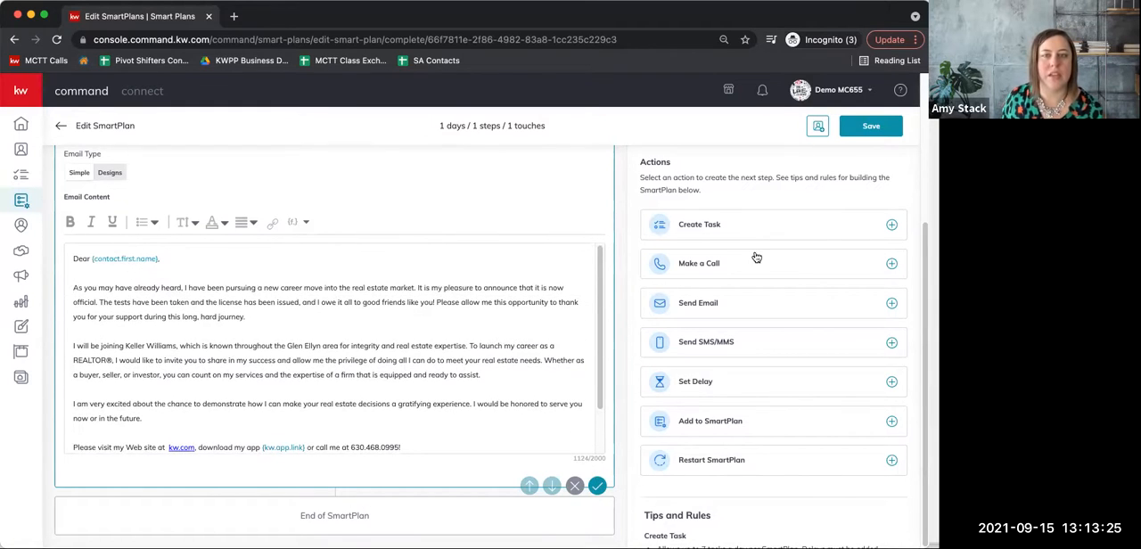
scroll(569, 288, up, 3)
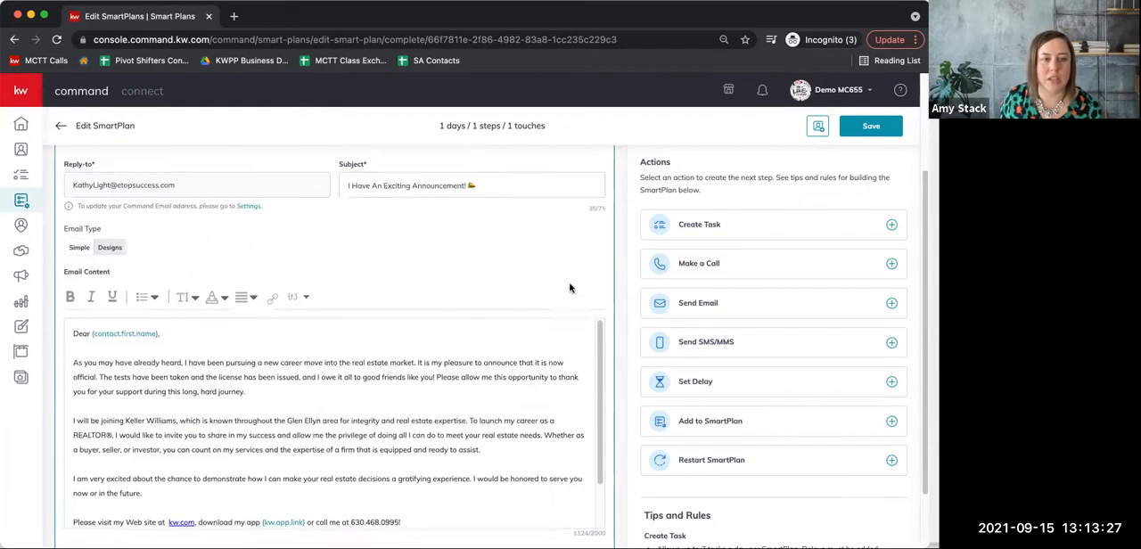
scroll(569, 288, up, 2)
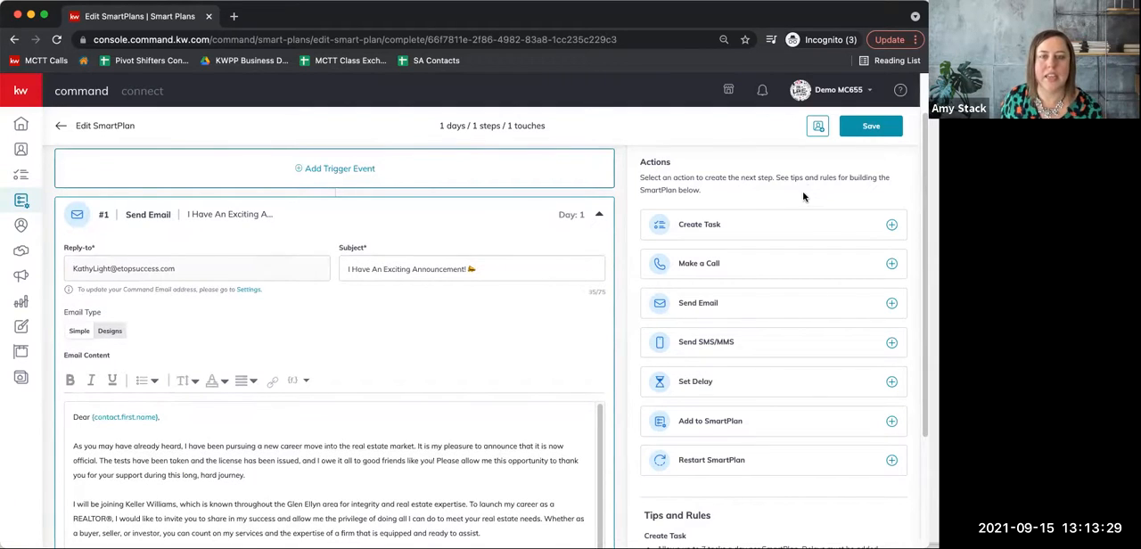
click(819, 129)
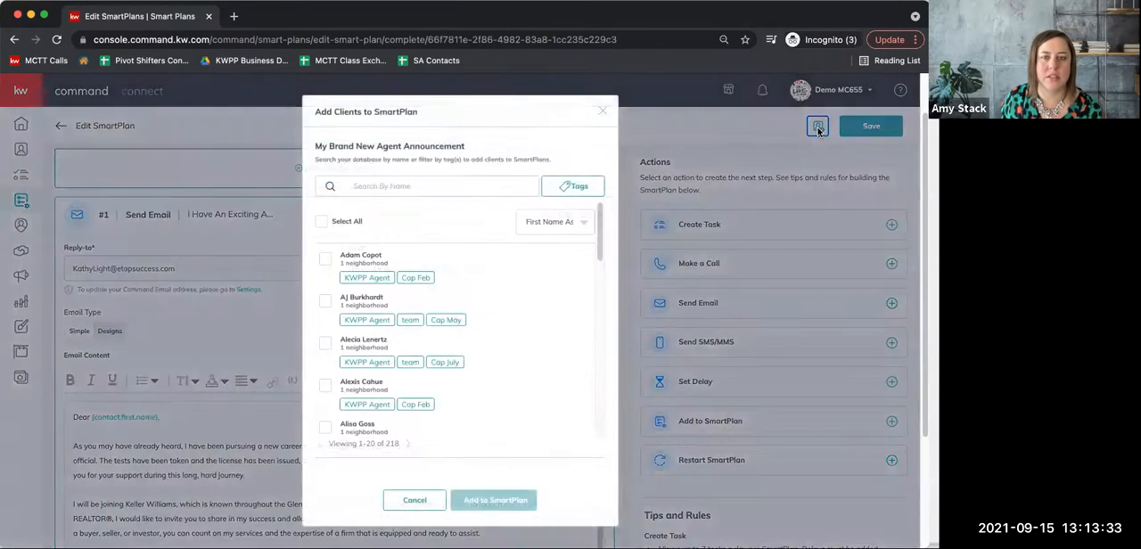
click(562, 189)
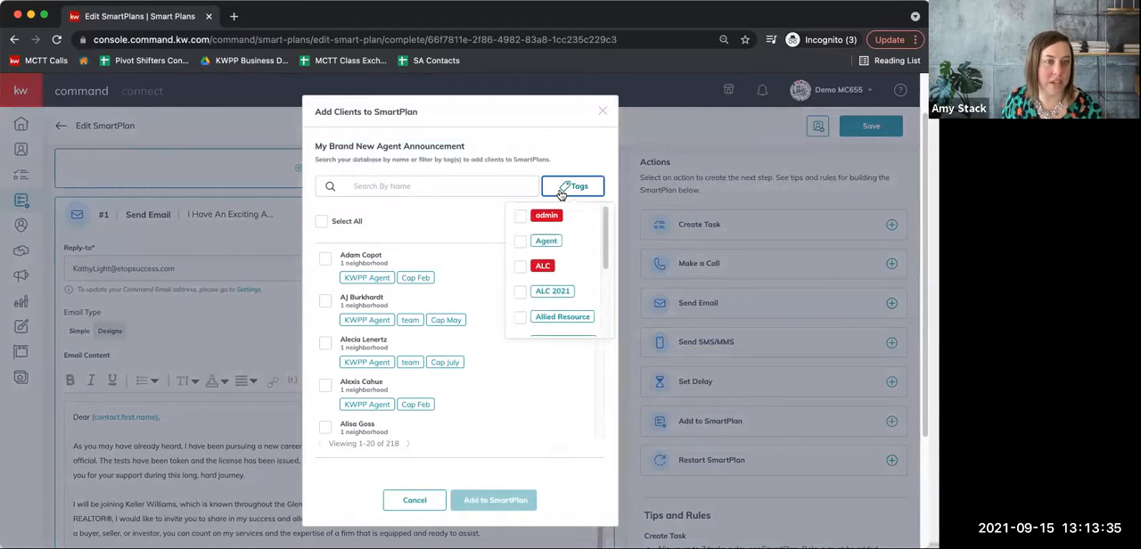
click(579, 165)
Search the clients by a first name, try selecting the second match, deselect it and clear the search.
click(515, 191)
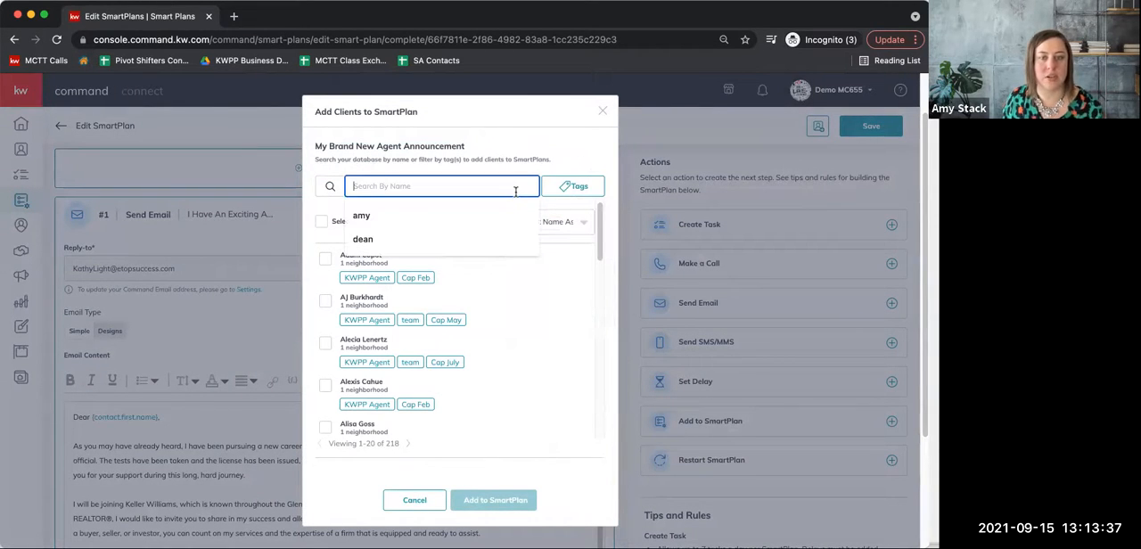
text(chris)
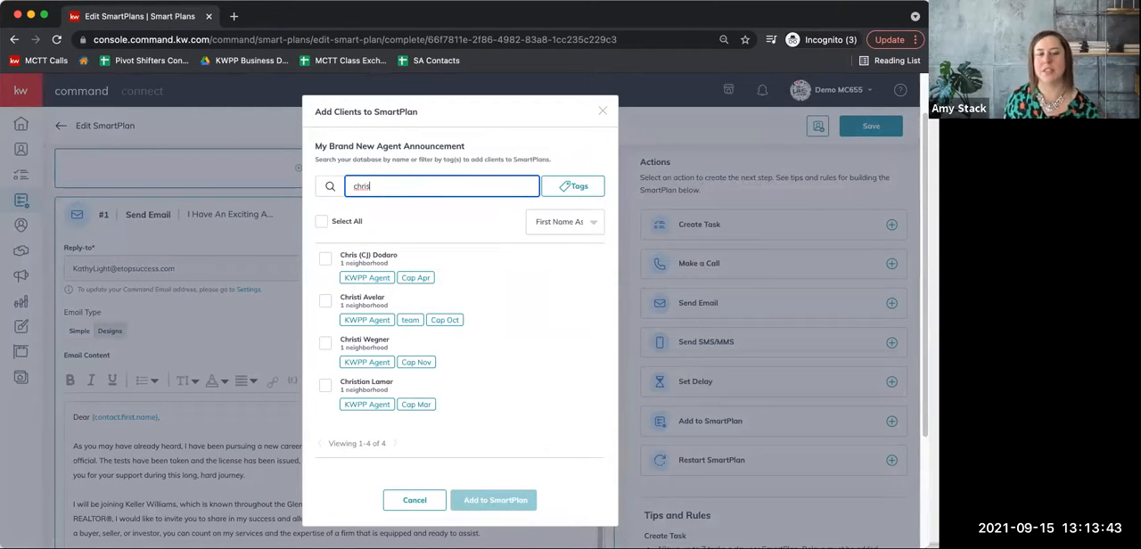
click(326, 302)
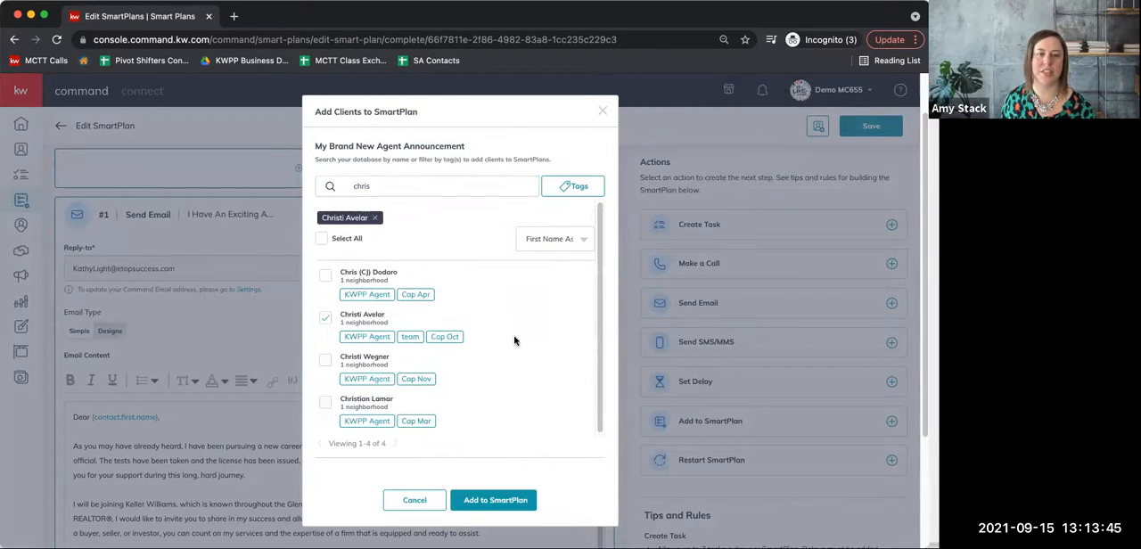
click(326, 319)
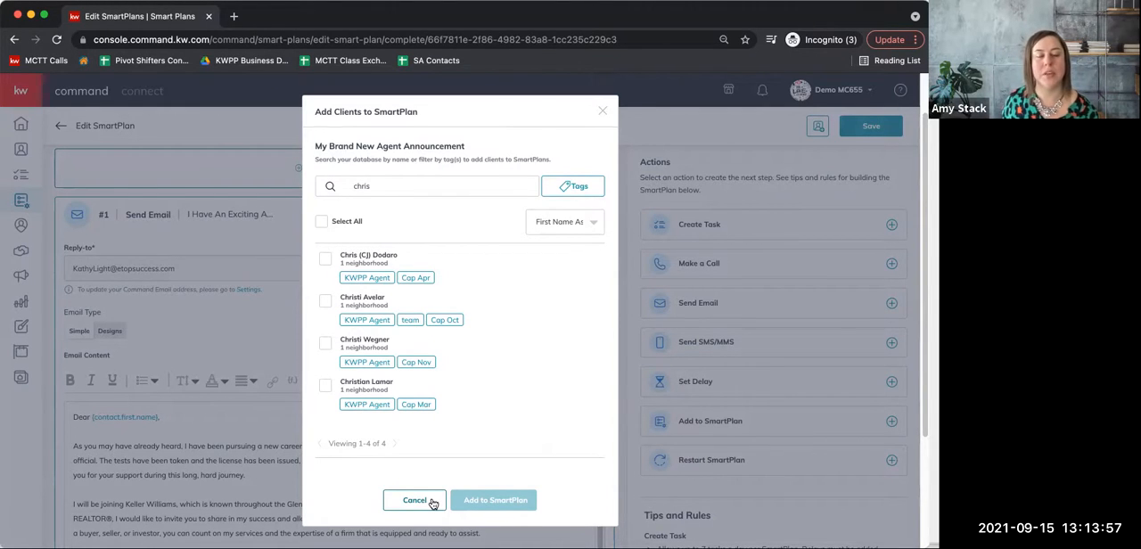
click(474, 178)
key(BackSpace)
key(BackSpace)
key(BackSpace)
key(BackSpace)
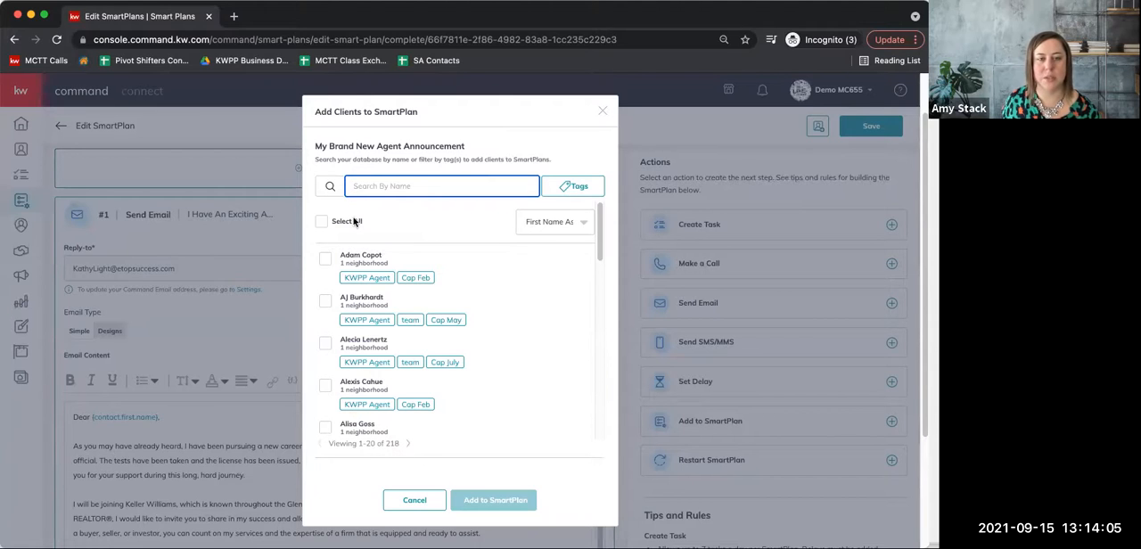
Select all clients on the first two pages of the list and go on to the third page.
click(326, 224)
click(327, 223)
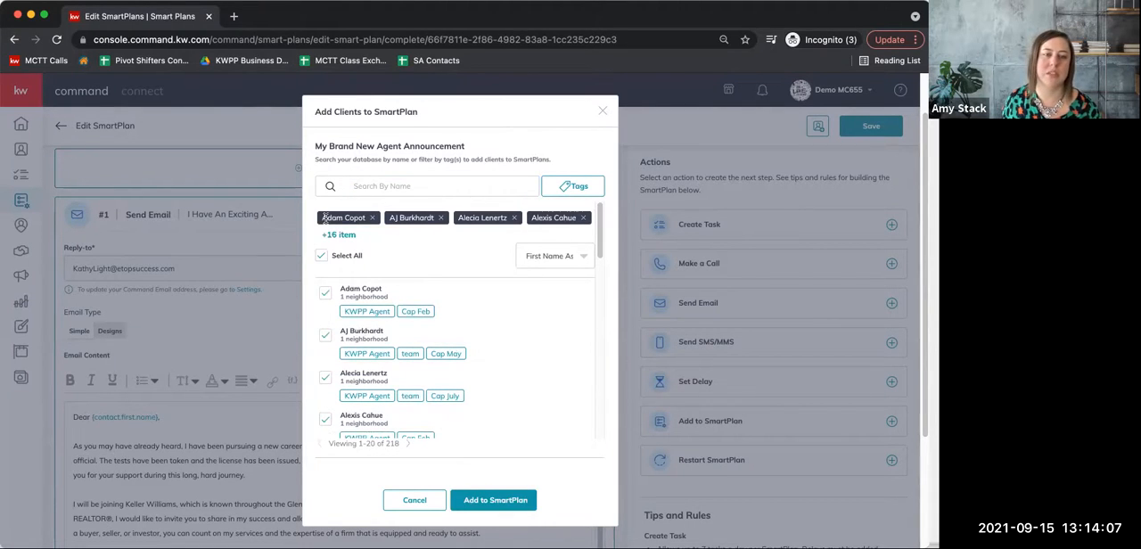
click(410, 444)
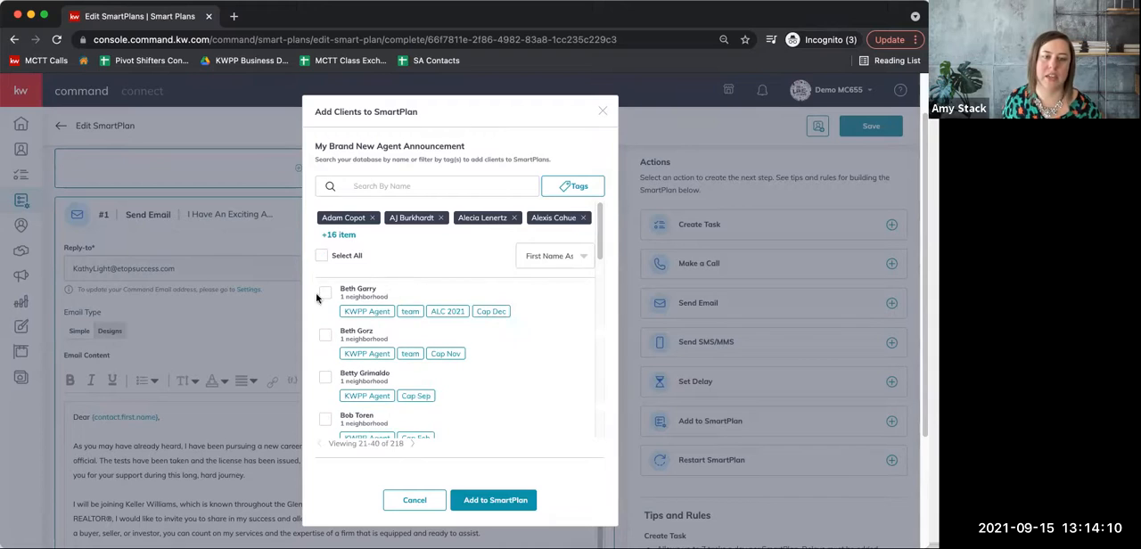
click(412, 444)
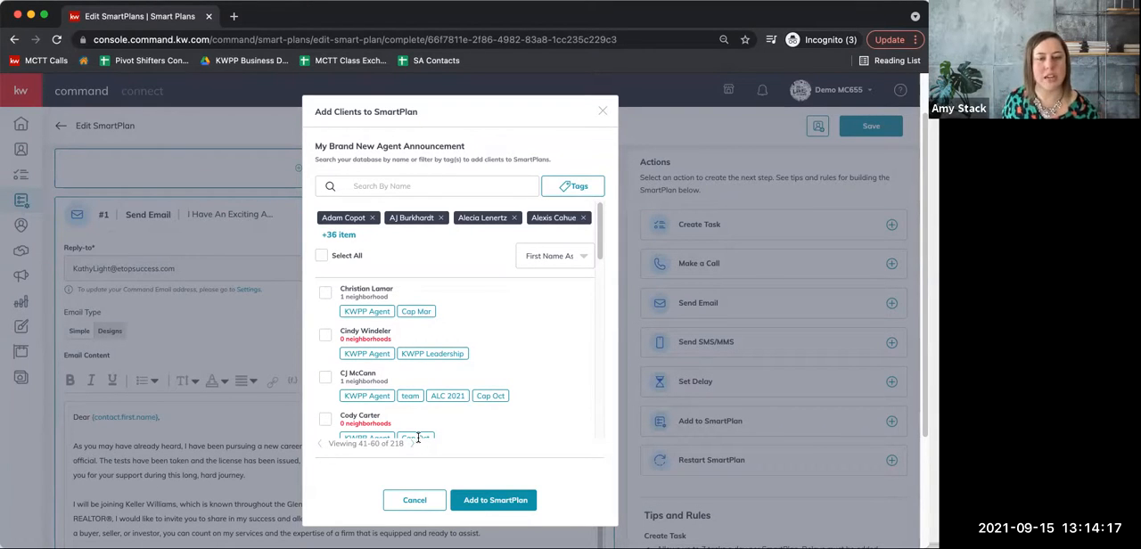
Try a staggered start for the selected clients with a maximum of 10 contacts per day, closing the start options without confirming.
click(481, 502)
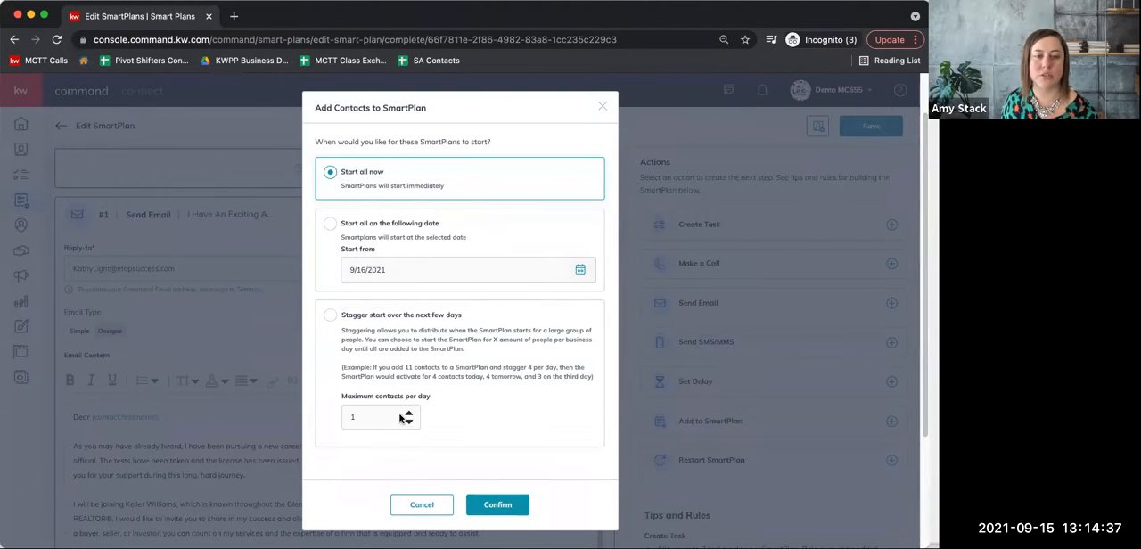
click(331, 319)
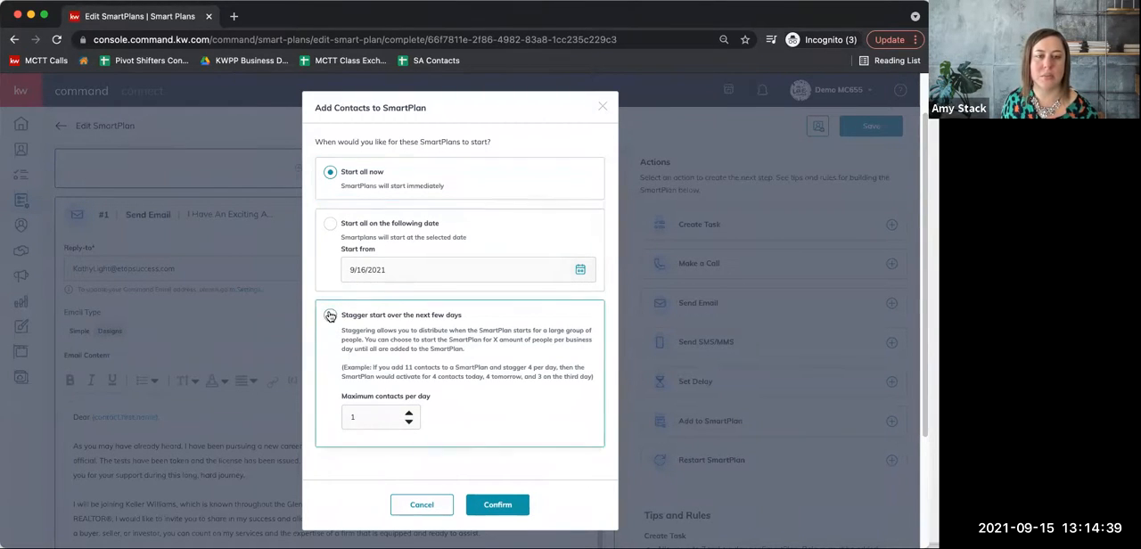
click(411, 422)
click(408, 423)
click(407, 425)
click(408, 423)
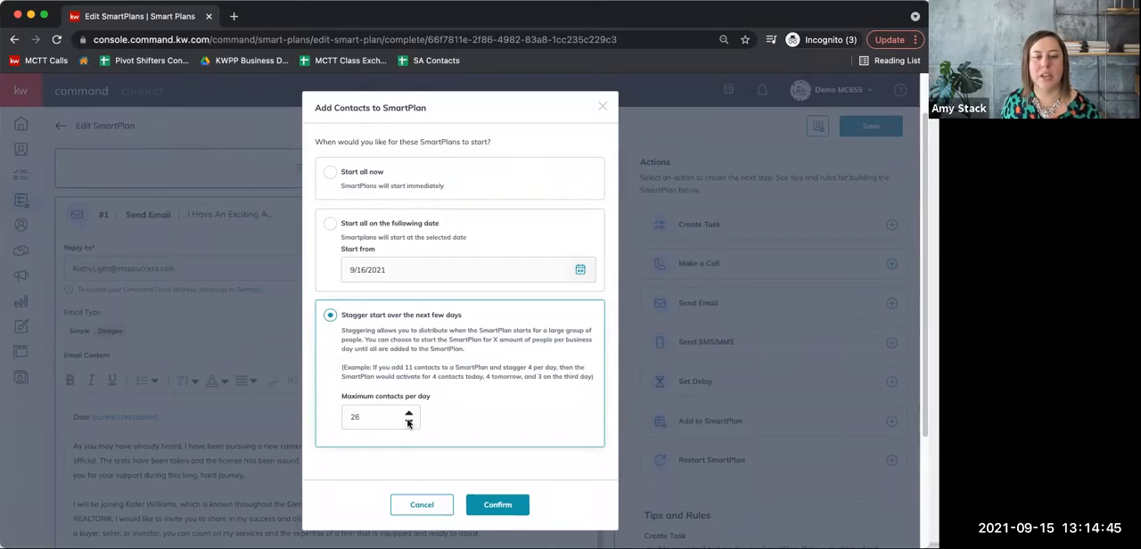
double_click(354, 419)
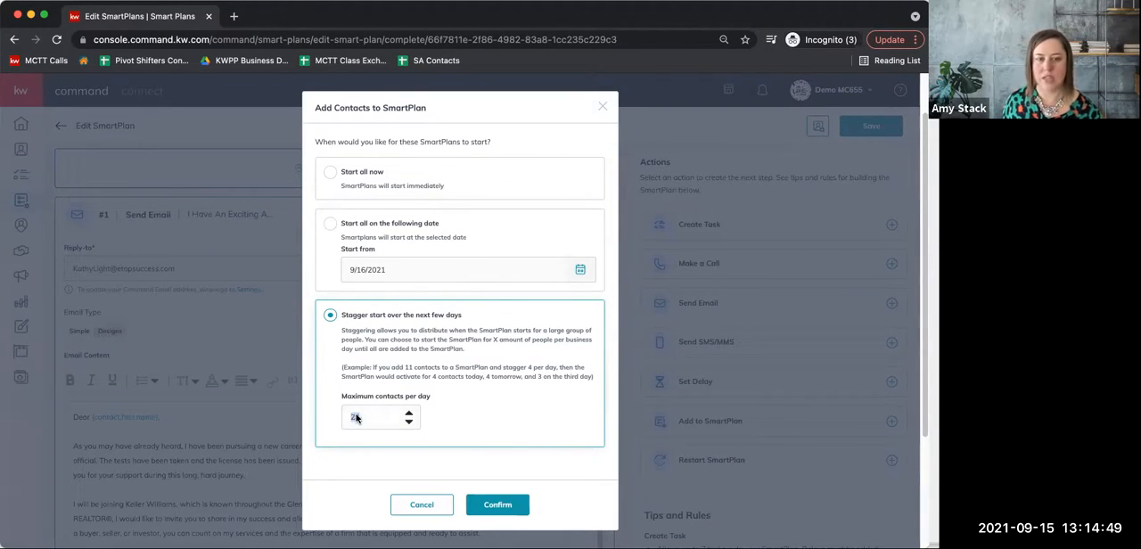
scroll(379, 414, down, 1)
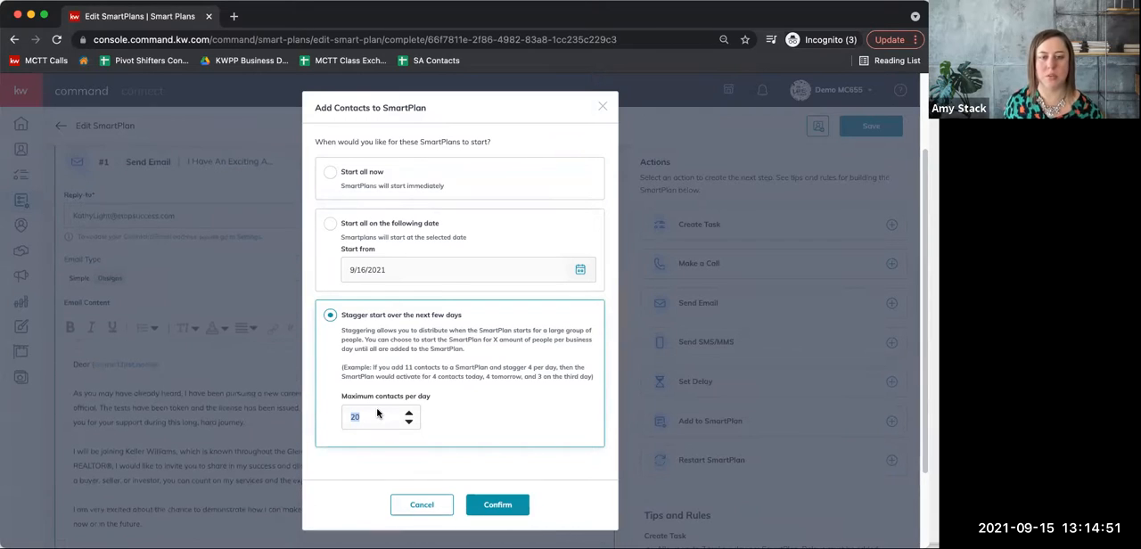
click(411, 425)
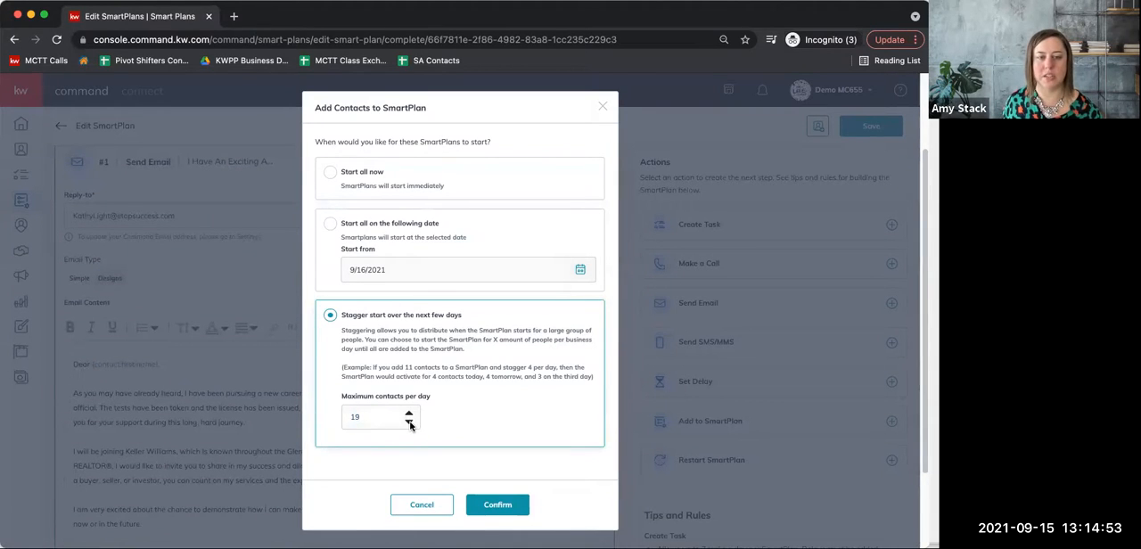
click(410, 425)
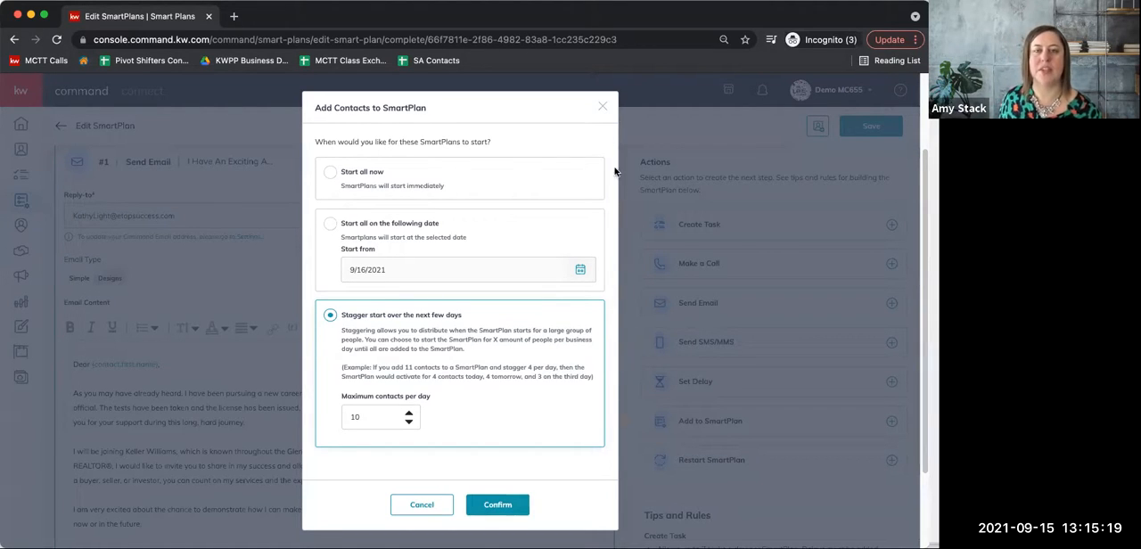
click(603, 109)
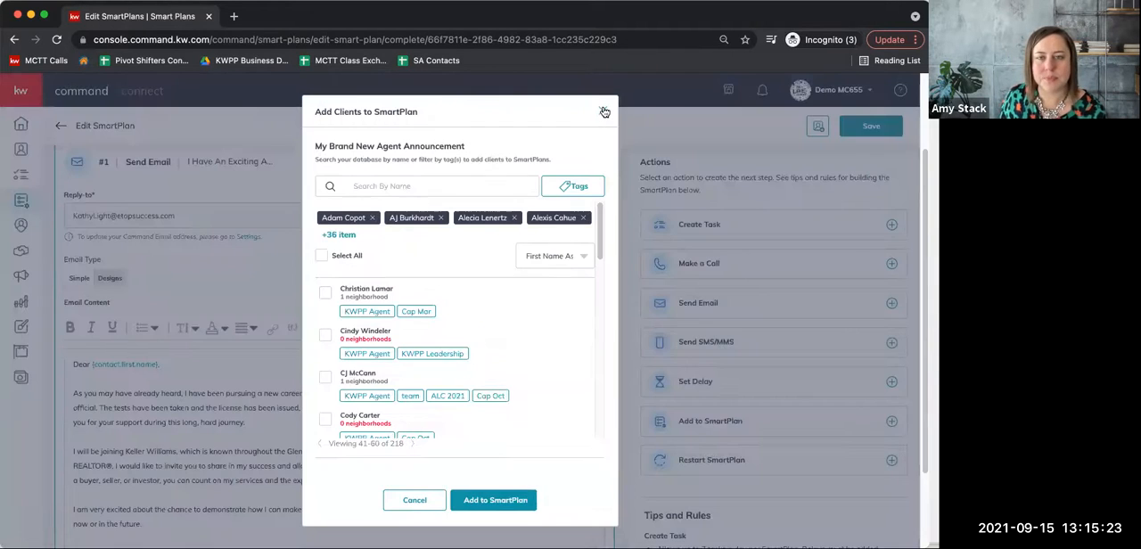
Close the client selection without adding anyone and save the My Brand New Agent Announcement SmartPlan.
click(604, 111)
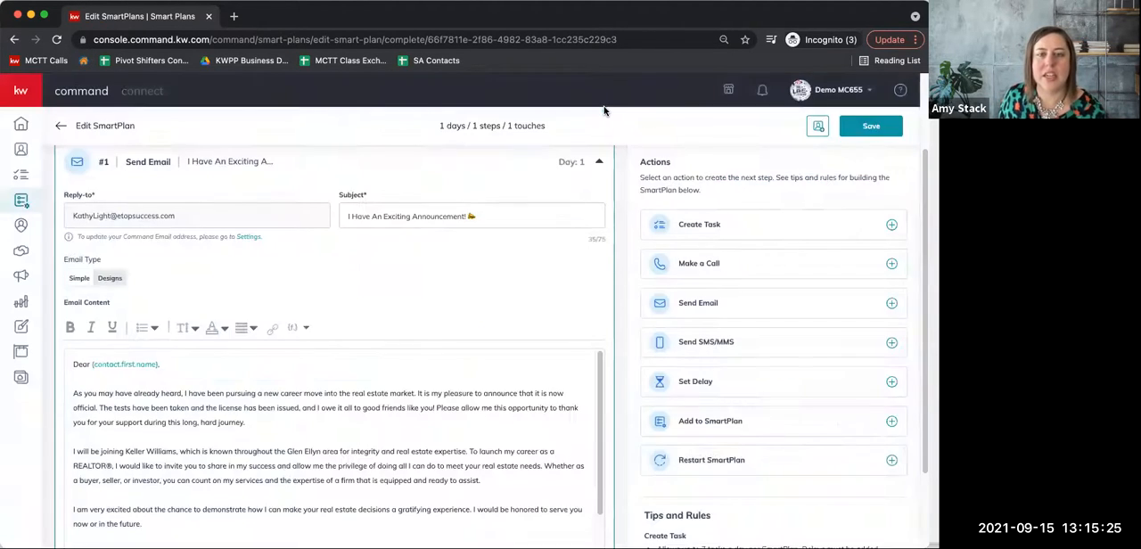
click(869, 127)
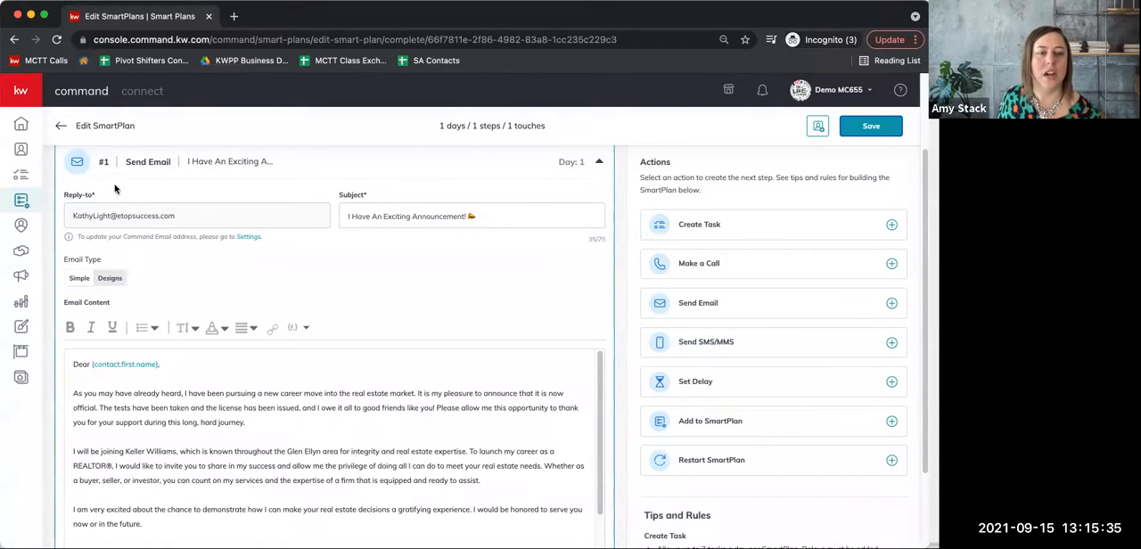
Go to the contacts list, show up to 500 contacts per page and select all of them.
click(20, 152)
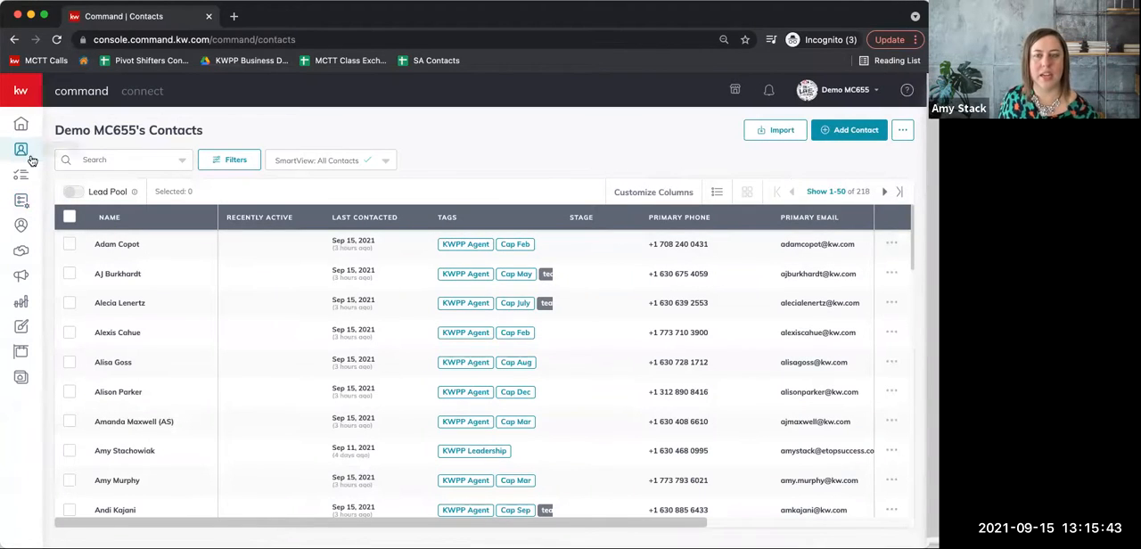
click(832, 195)
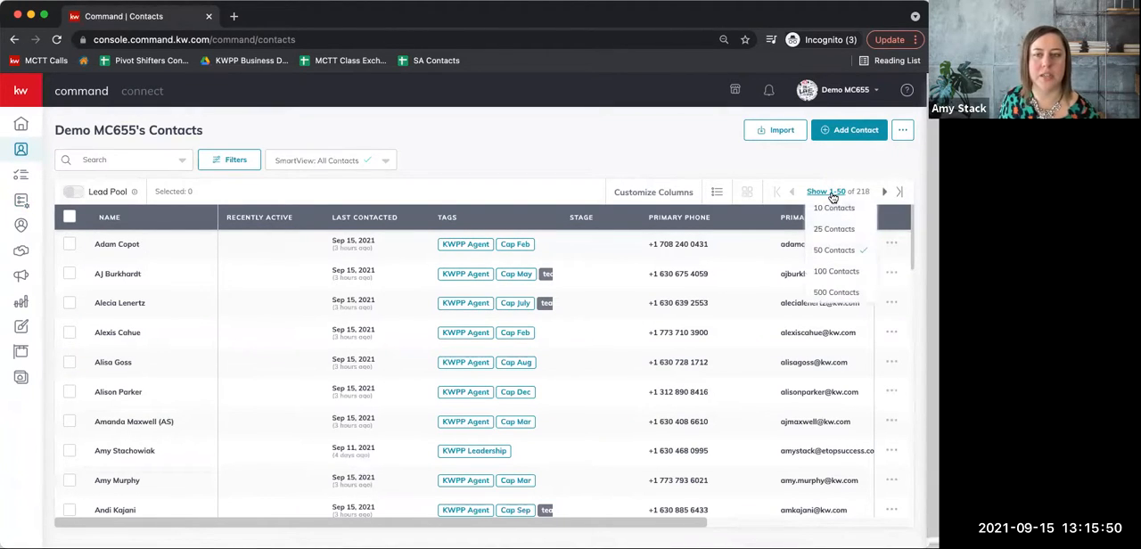
click(836, 293)
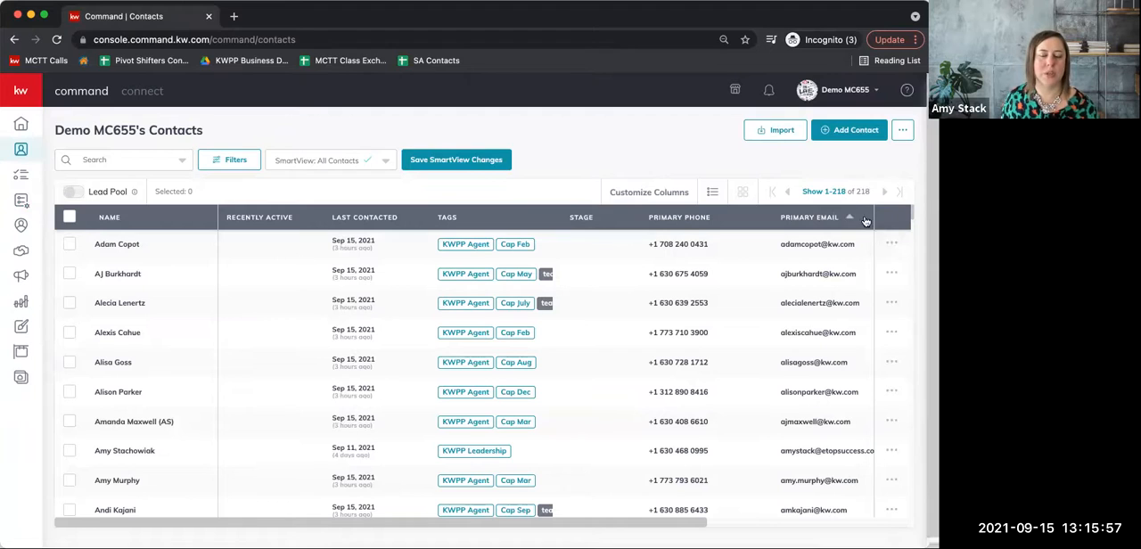
click(69, 218)
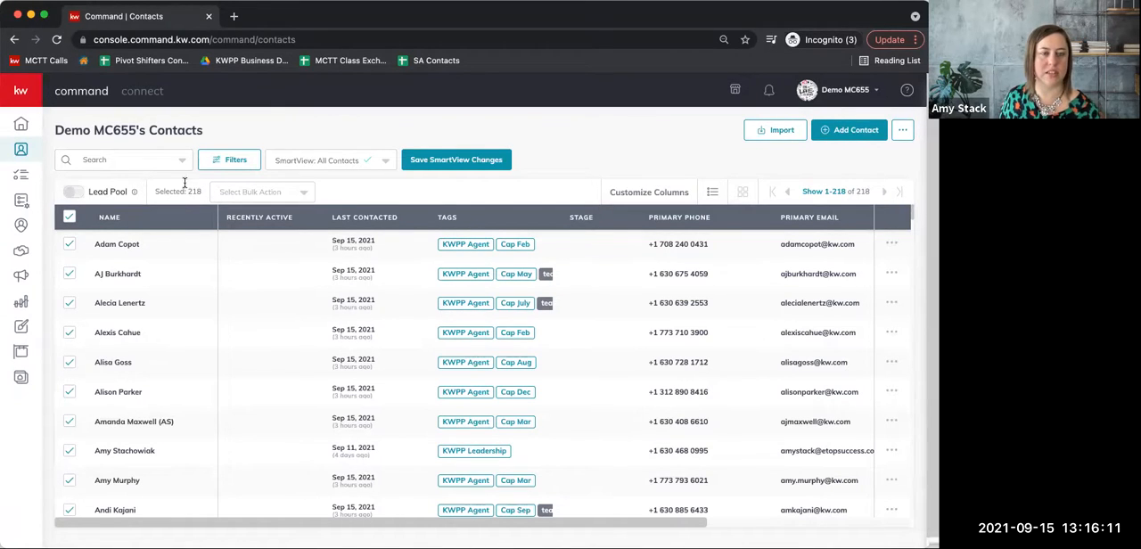
Try adding the selected contacts in bulk to the My Brand New Agent Announcement SmartPlan, cancelling at the start options.
click(301, 196)
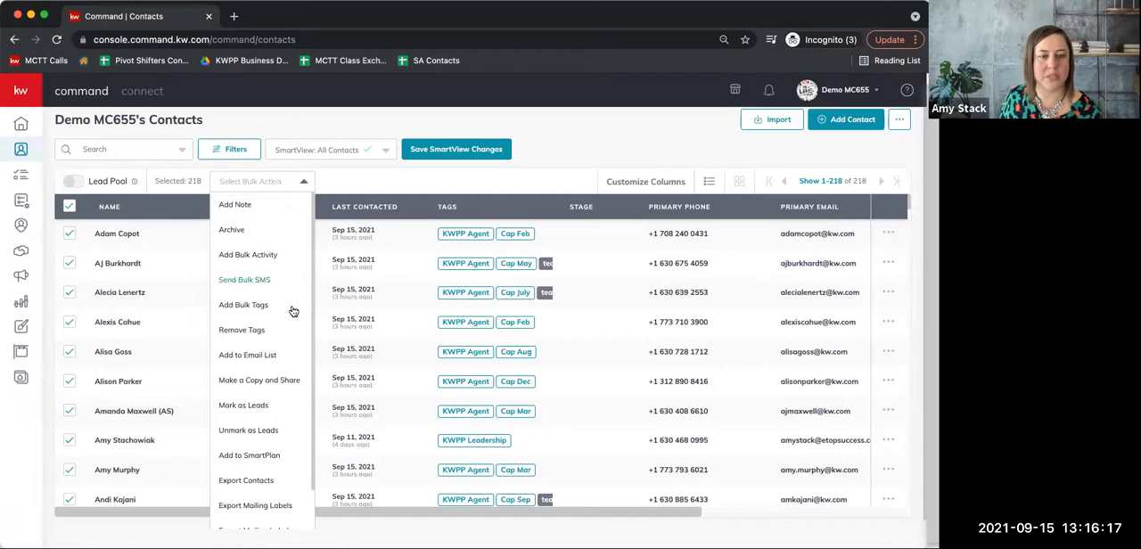
scroll(283, 326, down, 1)
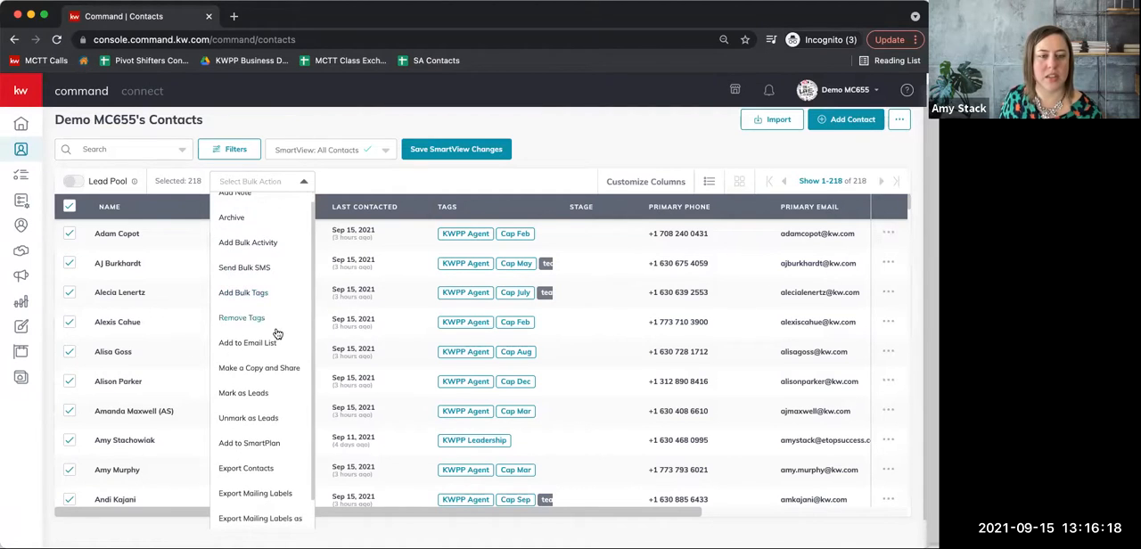
click(264, 444)
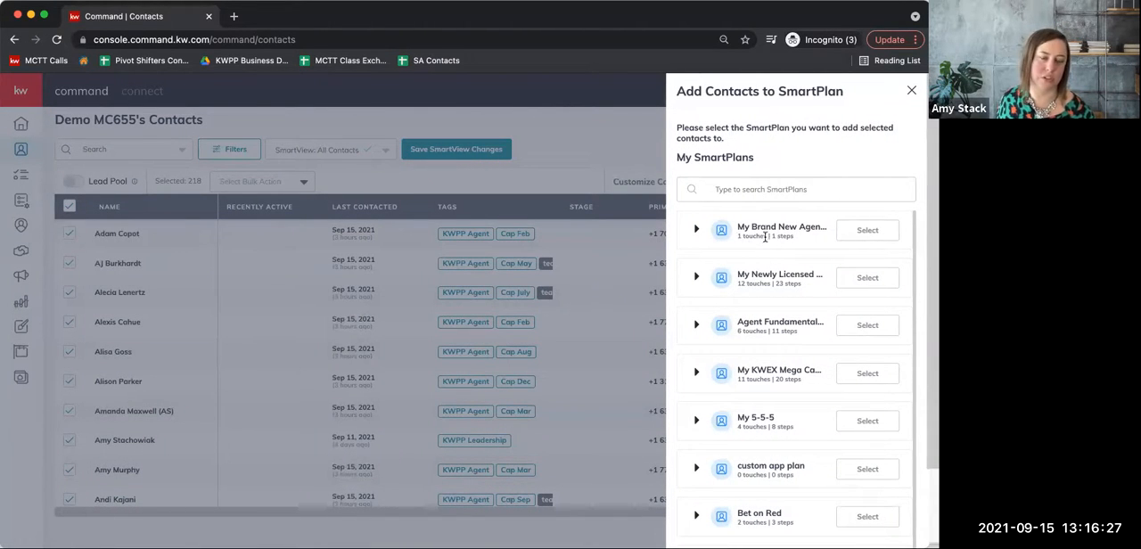
click(861, 234)
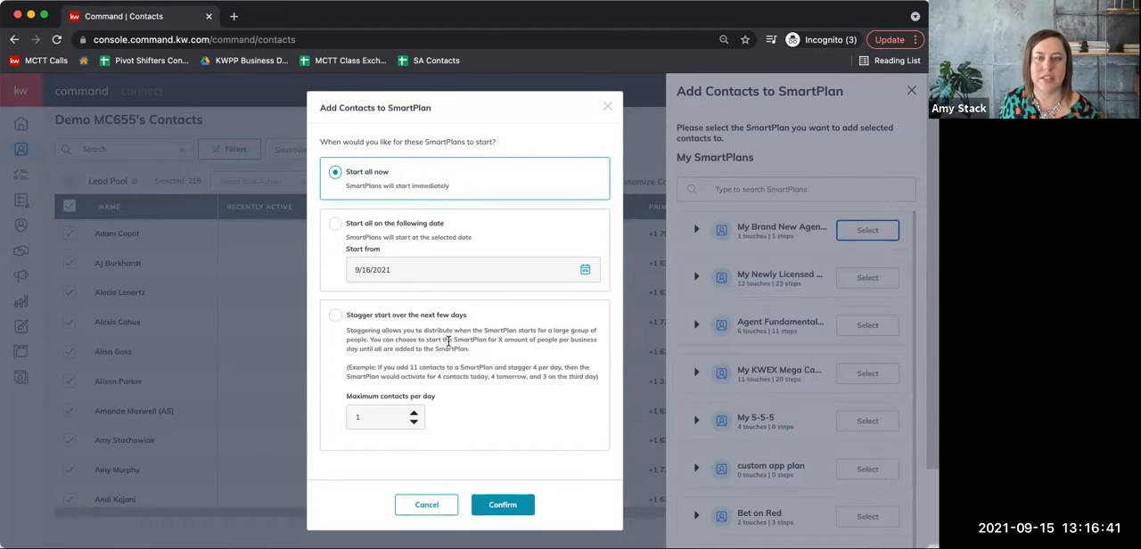
click(420, 509)
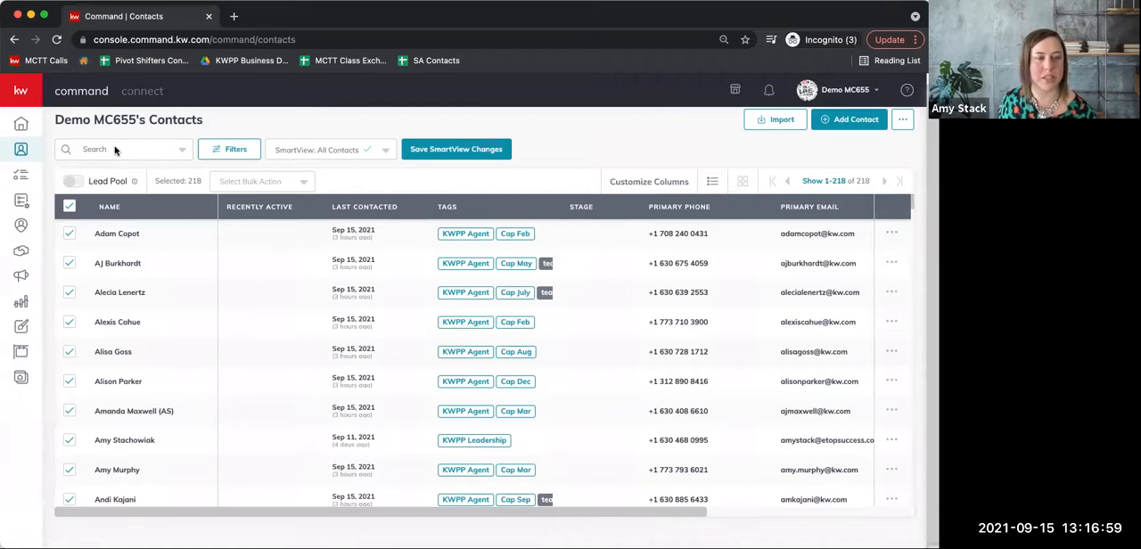
Look at the contacts added to the Agent Fundamentals Invitation SmartPlan, trying the contact's selection for unsubscribing and closing the list without confirming.
click(21, 203)
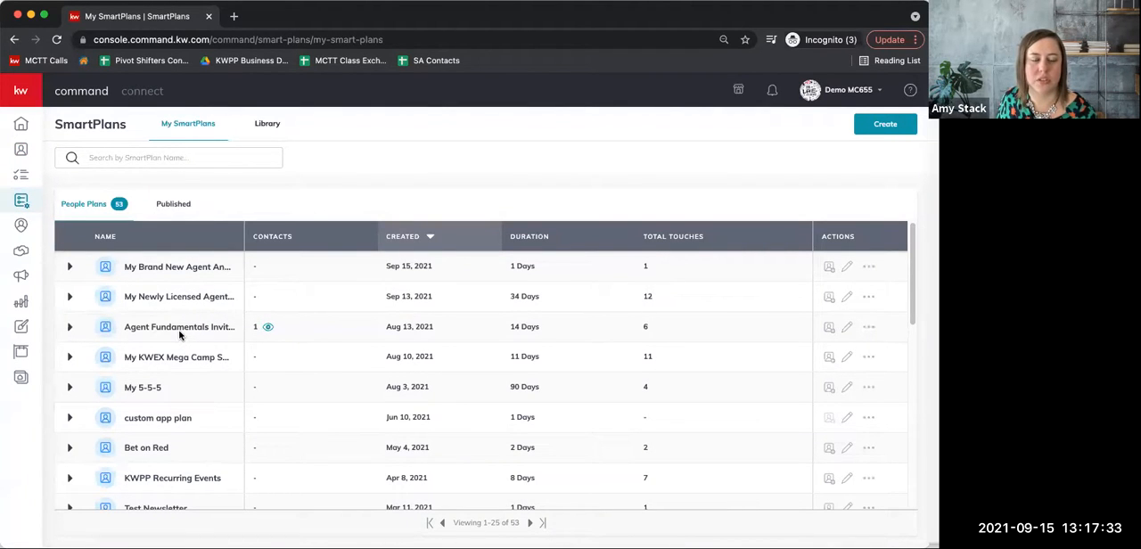
click(269, 328)
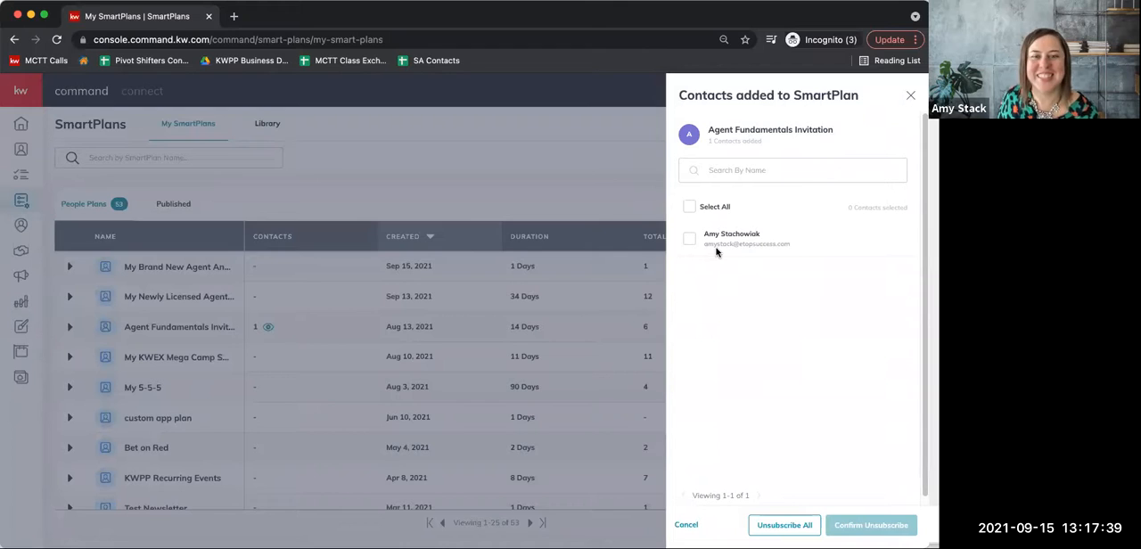
click(689, 238)
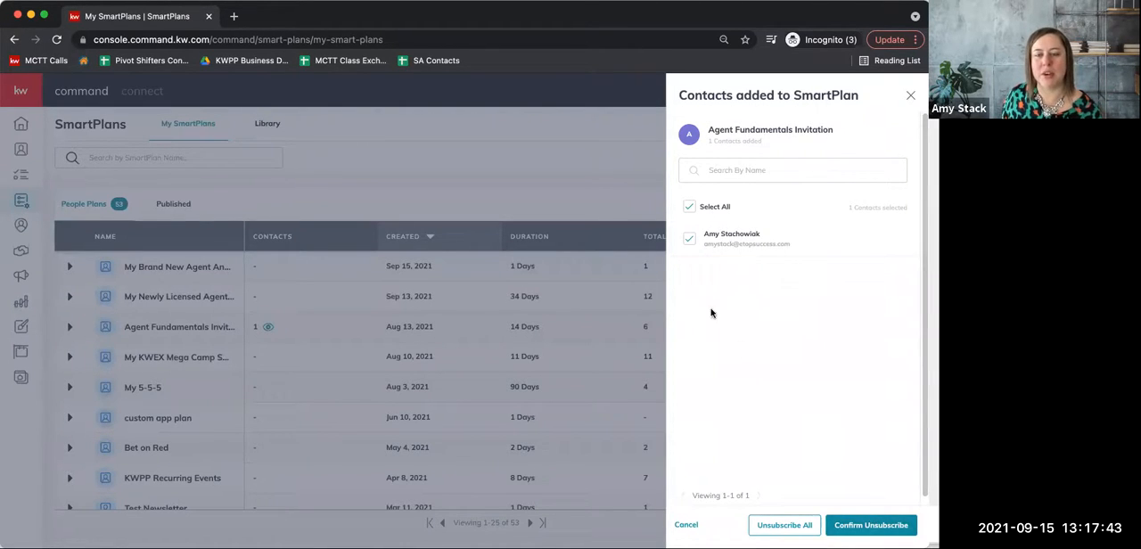
click(689, 239)
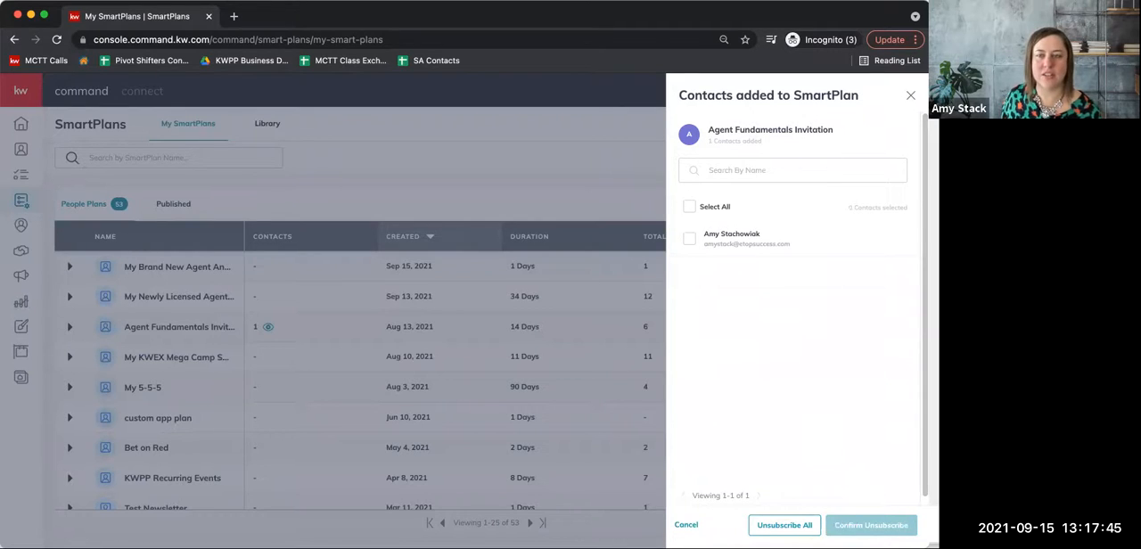
click(910, 95)
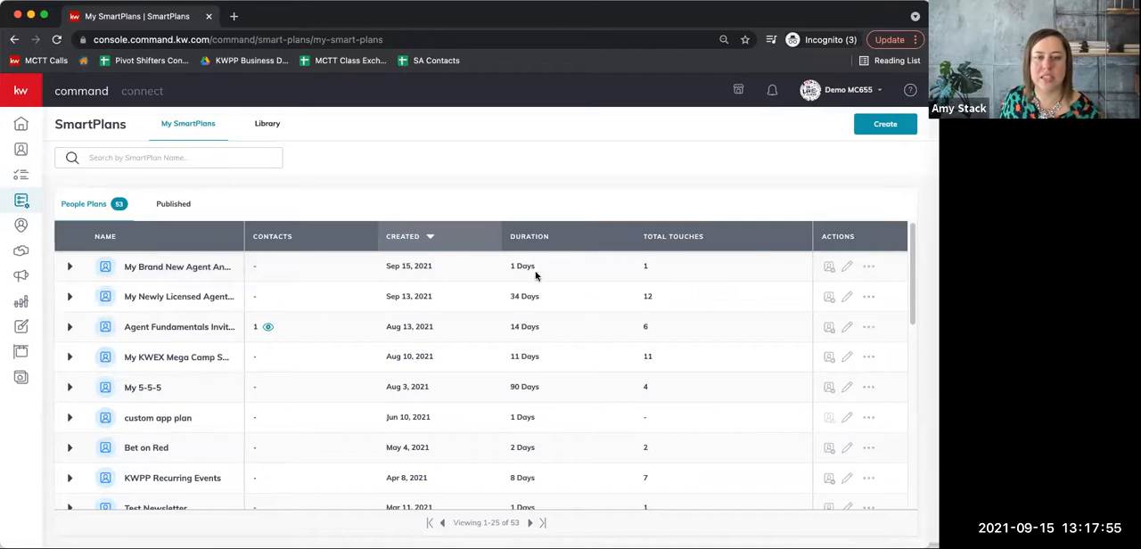
Open the My Newly Licensed Agents Announcement to SOI SmartPlan for editing and look at its first email step.
click(848, 296)
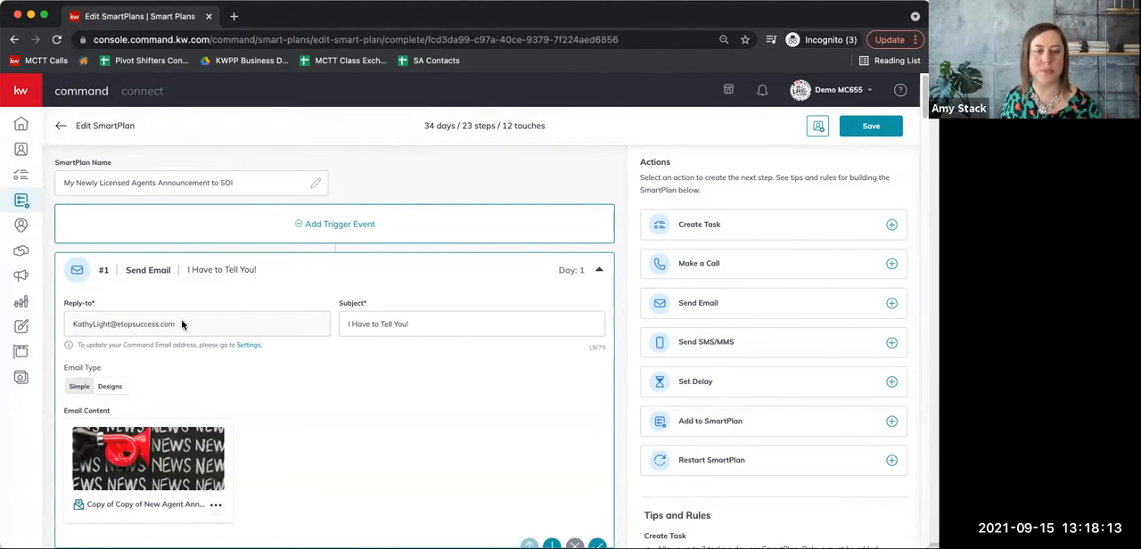
scroll(181, 325, down, 2)
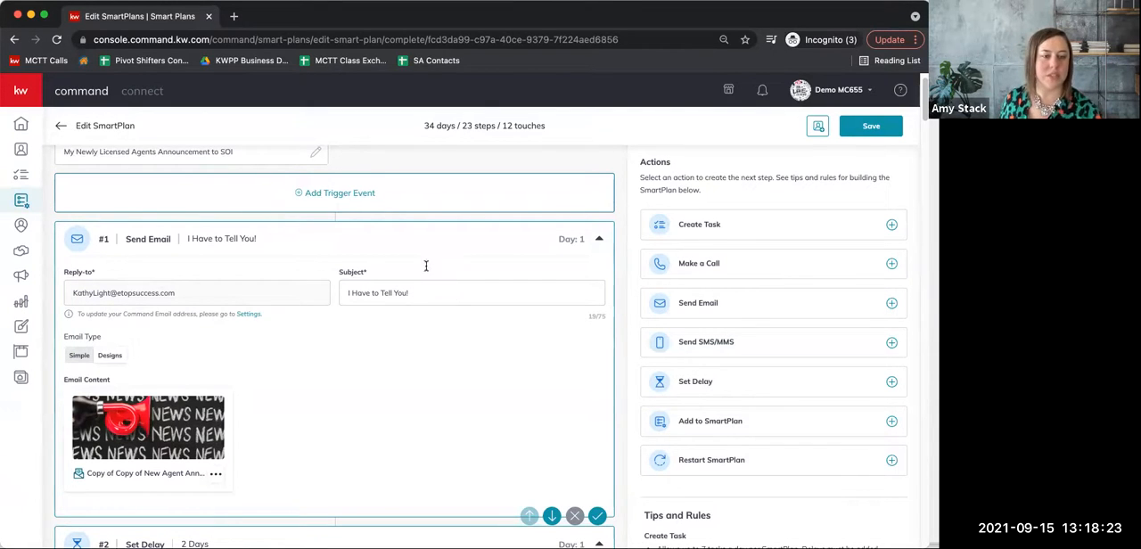
scroll(297, 343, down, 5)
scroll(293, 331, up, 4)
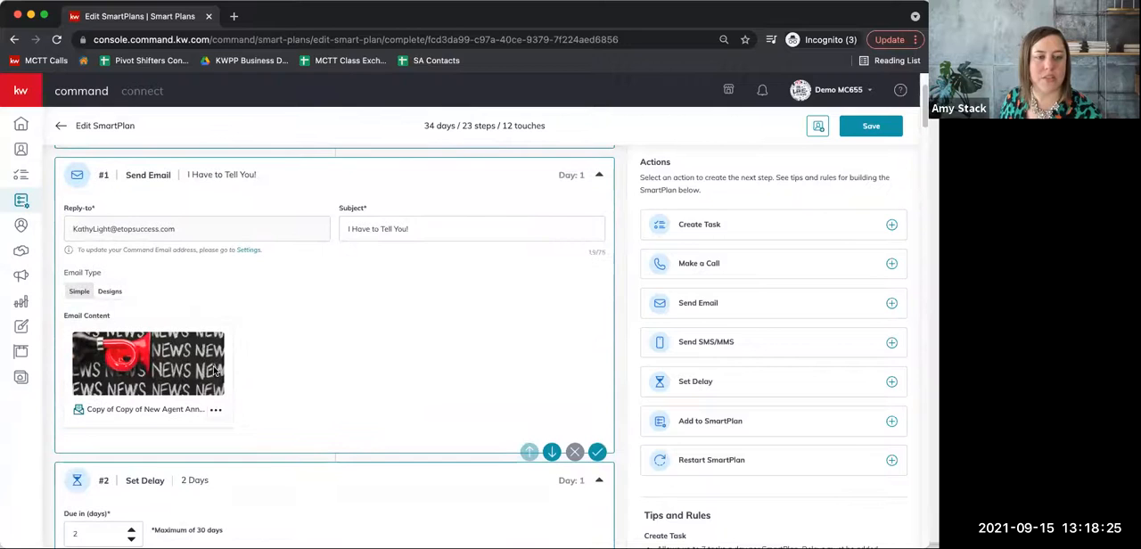
Preview the design of the first email, read it through to the legal footer and close the preview.
click(214, 412)
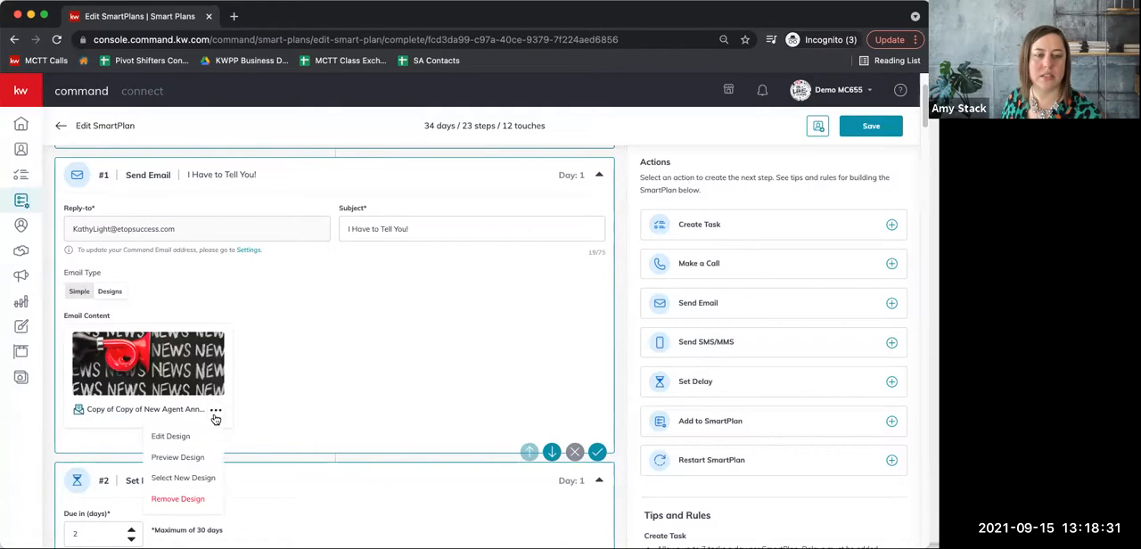
click(195, 460)
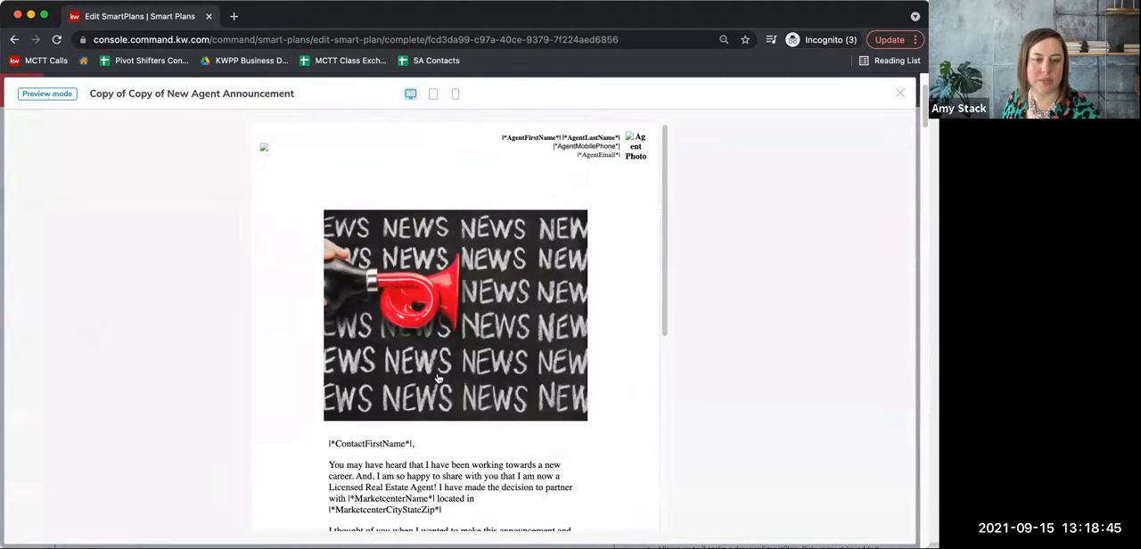
scroll(439, 383, down, 3)
scroll(439, 385, down, 1)
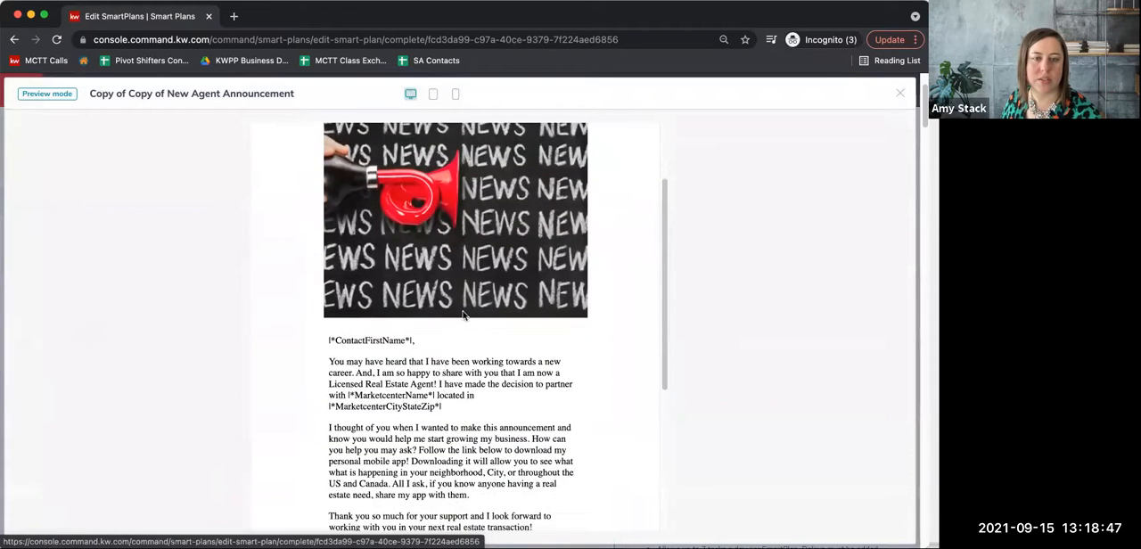
scroll(439, 383, down, 3)
scroll(439, 381, down, 1)
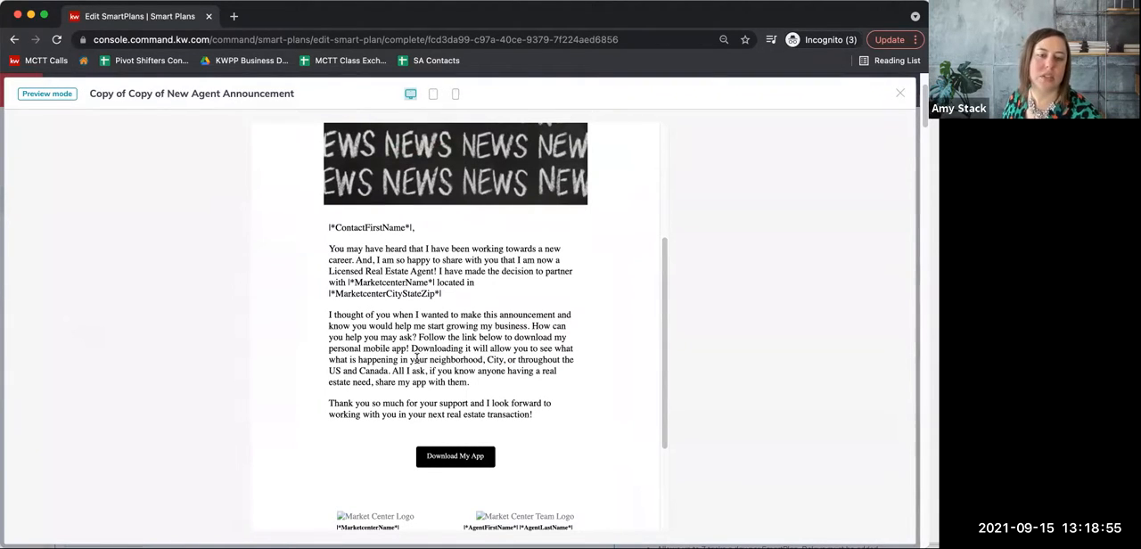
scroll(420, 367, down, 5)
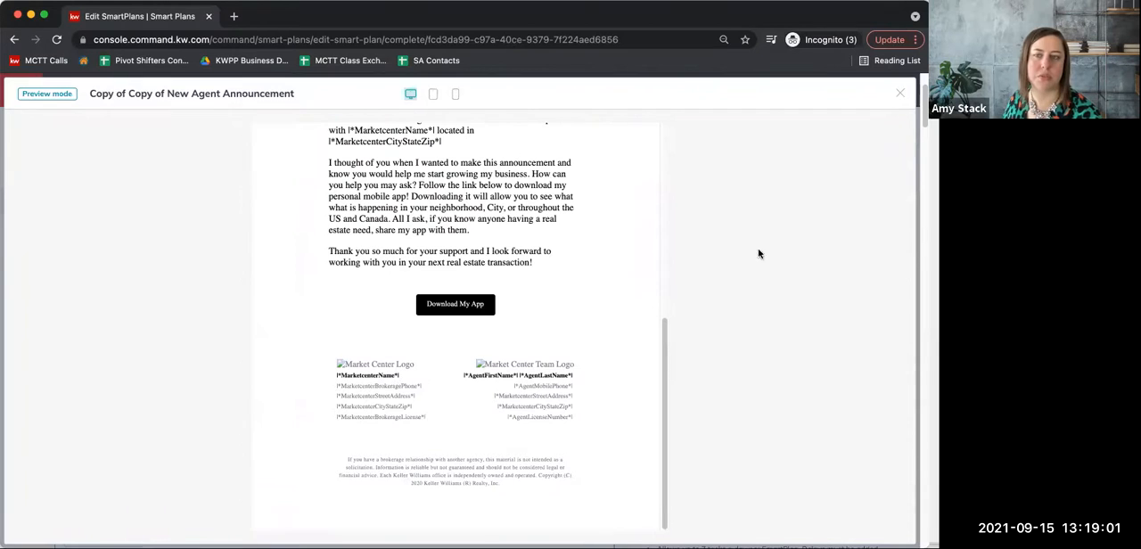
click(901, 94)
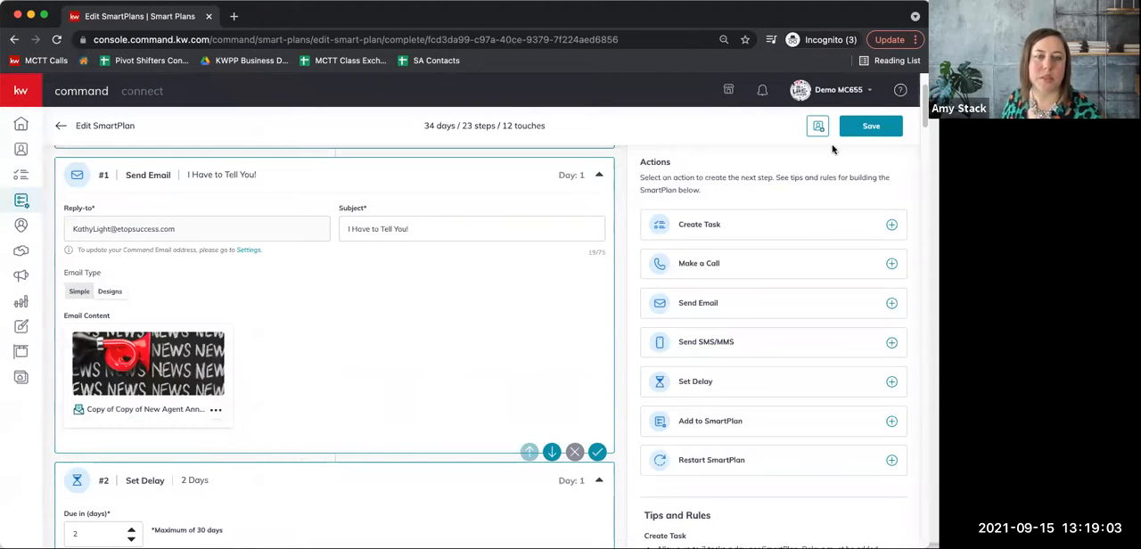
Open the first email's design for editing, accepting the notice about template changes, and look through its content.
click(219, 415)
click(196, 437)
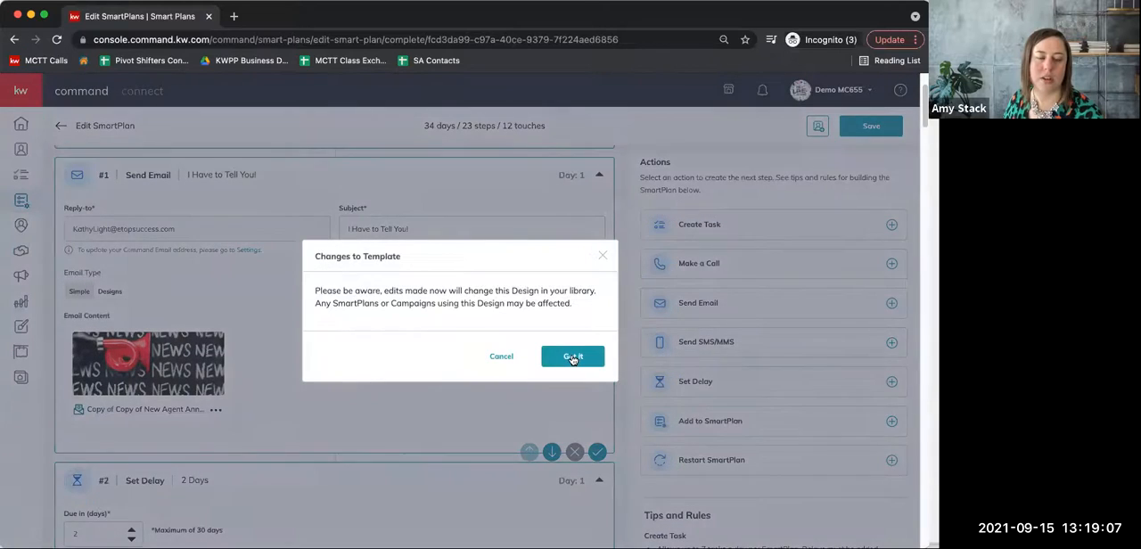
click(573, 356)
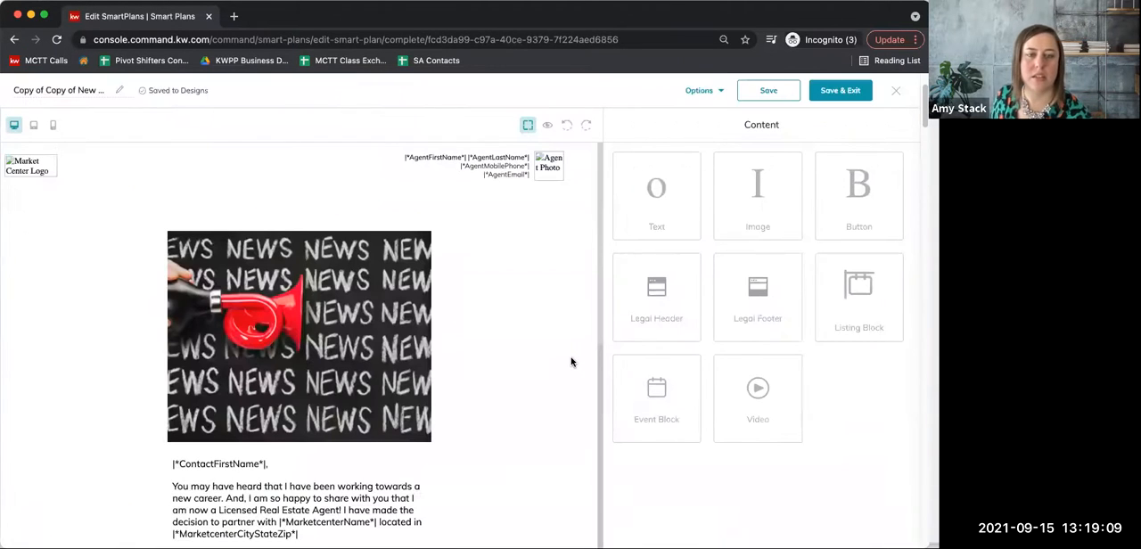
scroll(451, 435, down, 5)
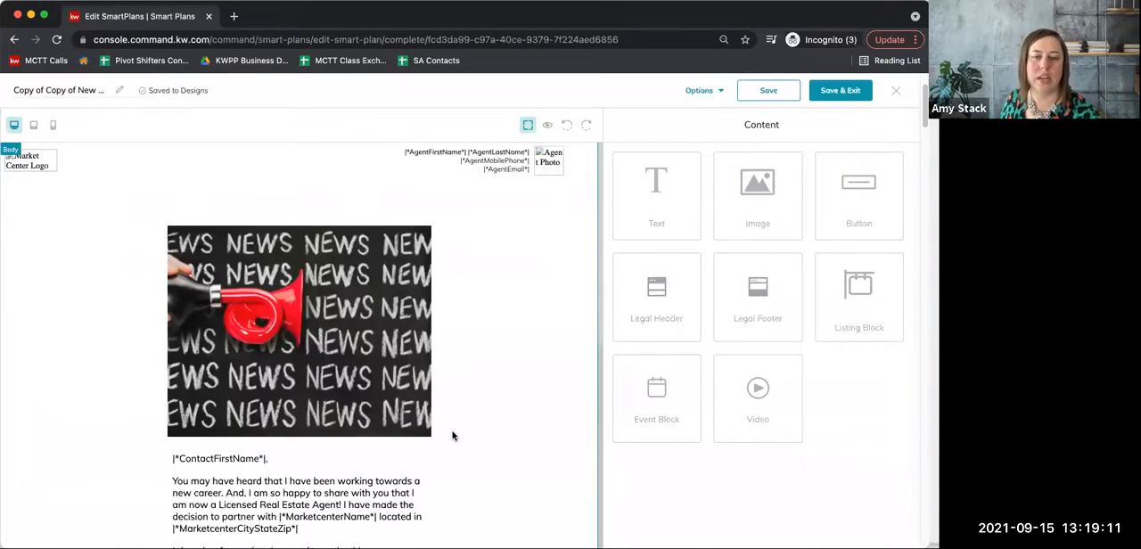
scroll(452, 435, down, 1)
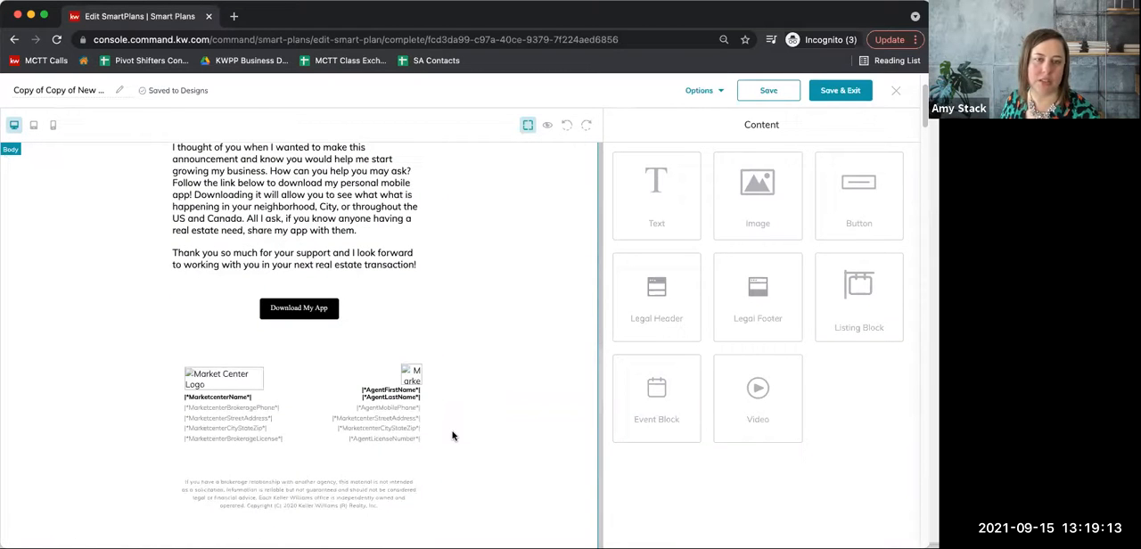
scroll(452, 435, up, 5)
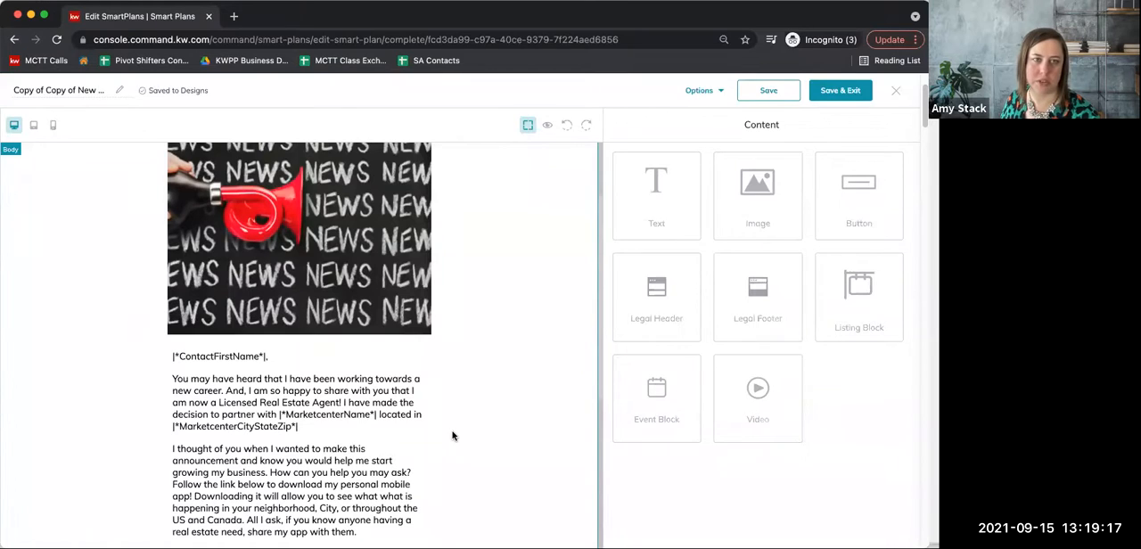
Preview the design from the editor, check the filled-in header, body and footer details, and close the preview.
click(549, 127)
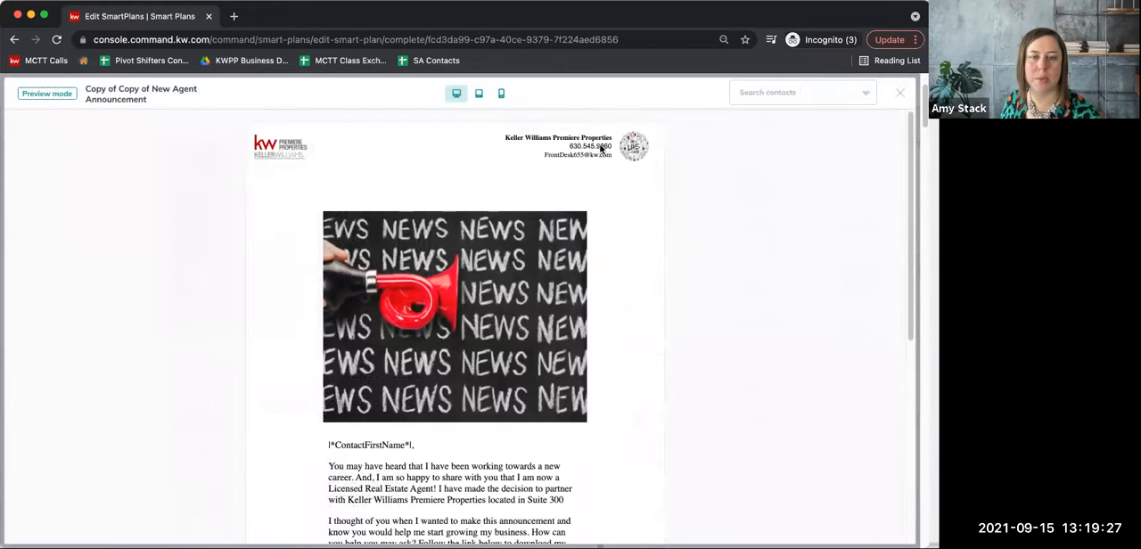
scroll(566, 382, down, 5)
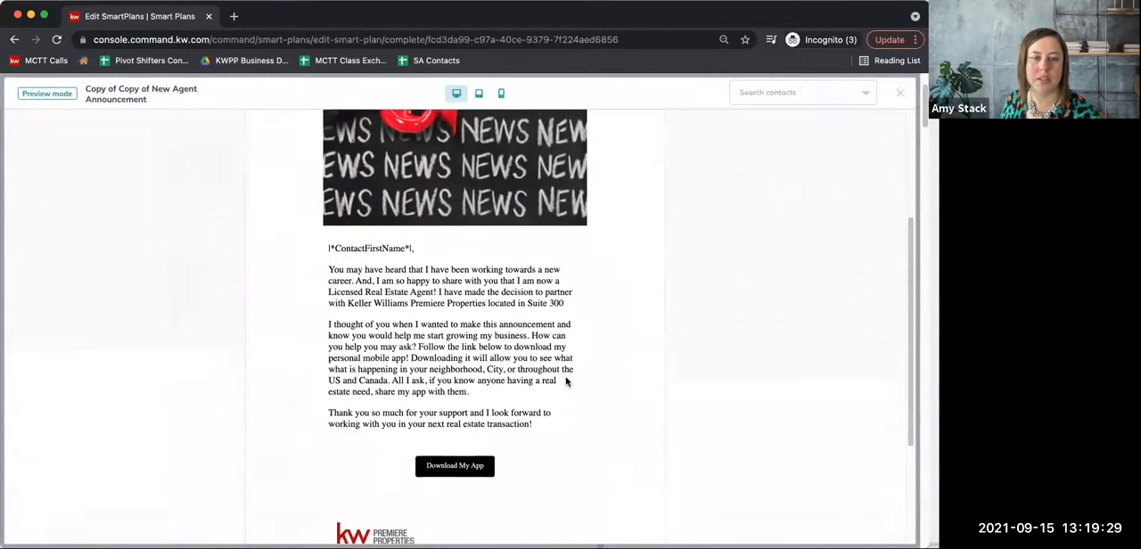
scroll(566, 382, down, 2)
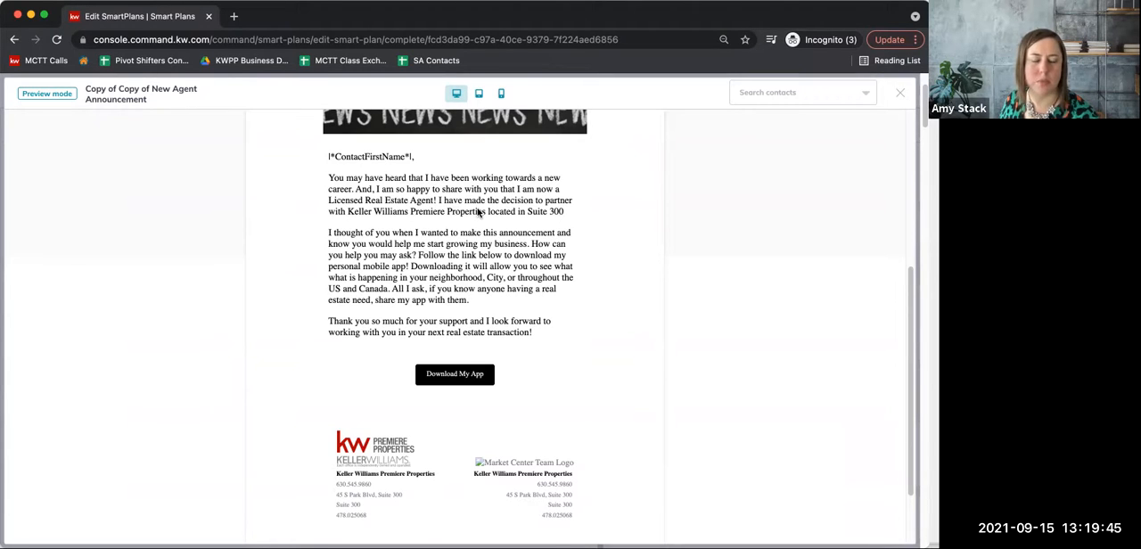
scroll(530, 398, down, 2)
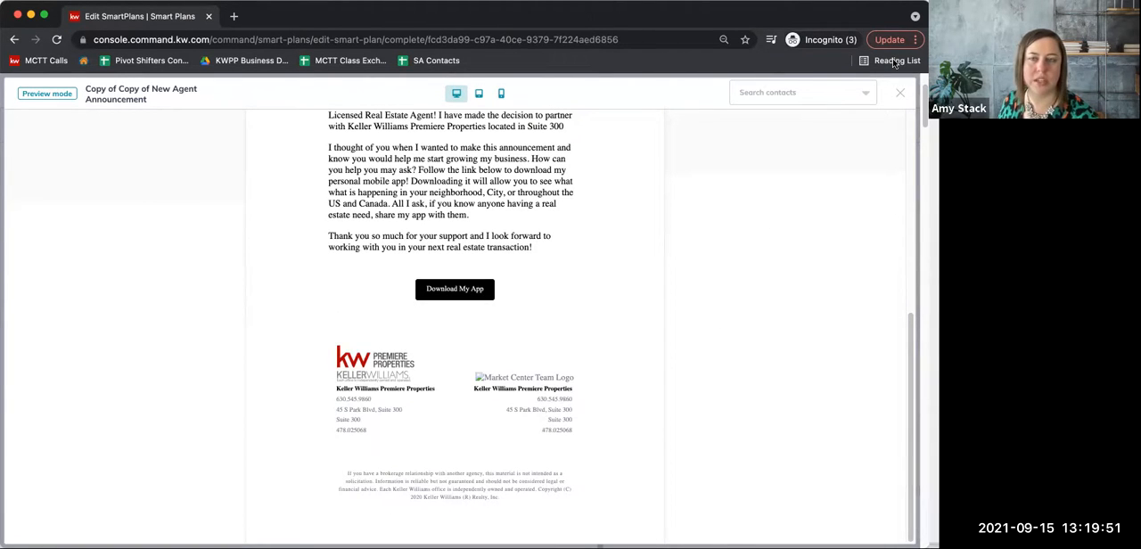
click(897, 95)
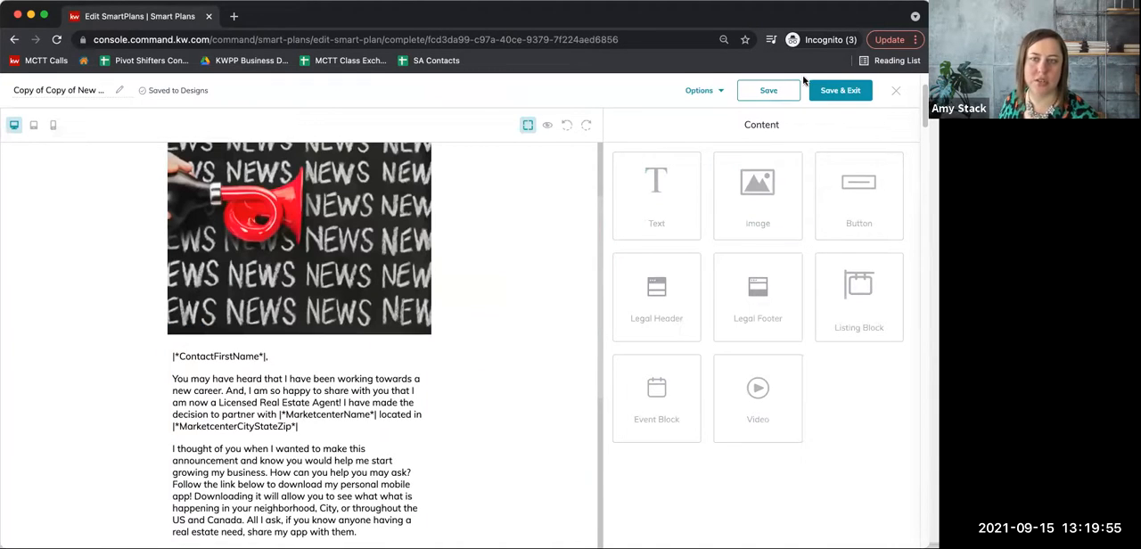
Save and exit the first email's design, and read through the delay and text message steps that follow it.
click(841, 94)
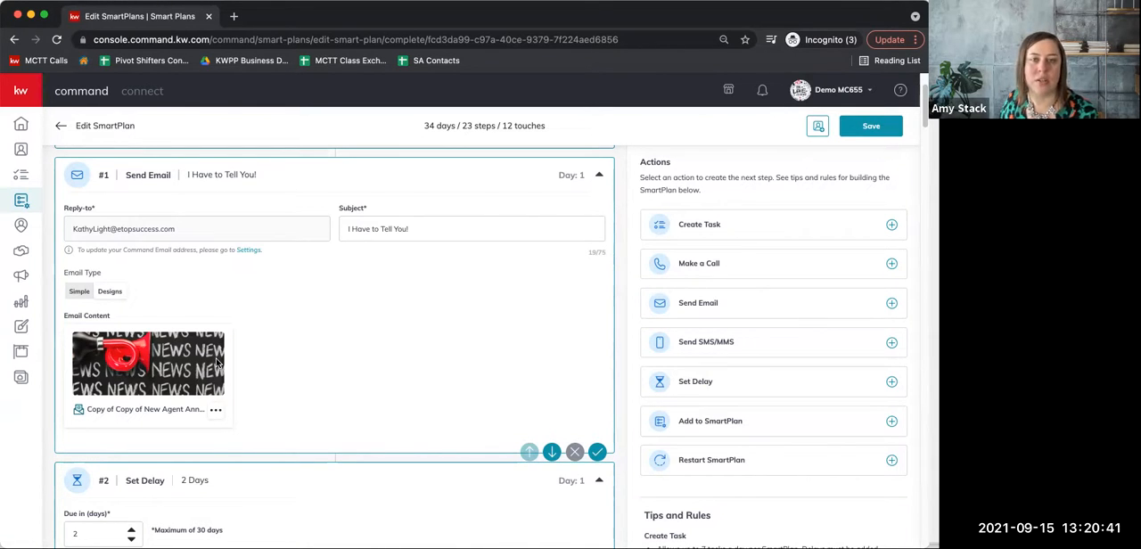
scroll(237, 325, down, 1)
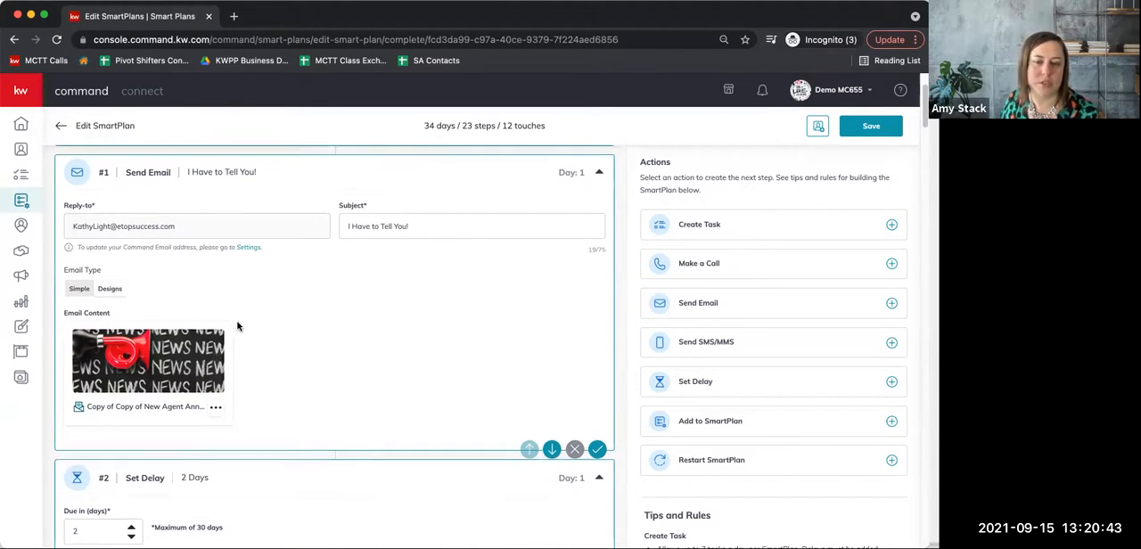
scroll(161, 326, down, 3)
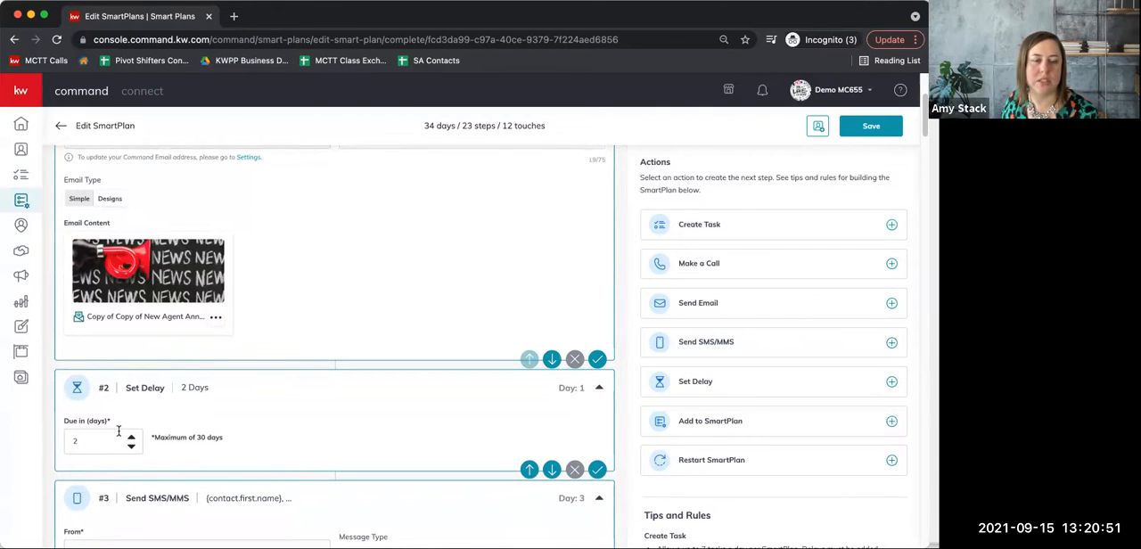
scroll(269, 409, down, 5)
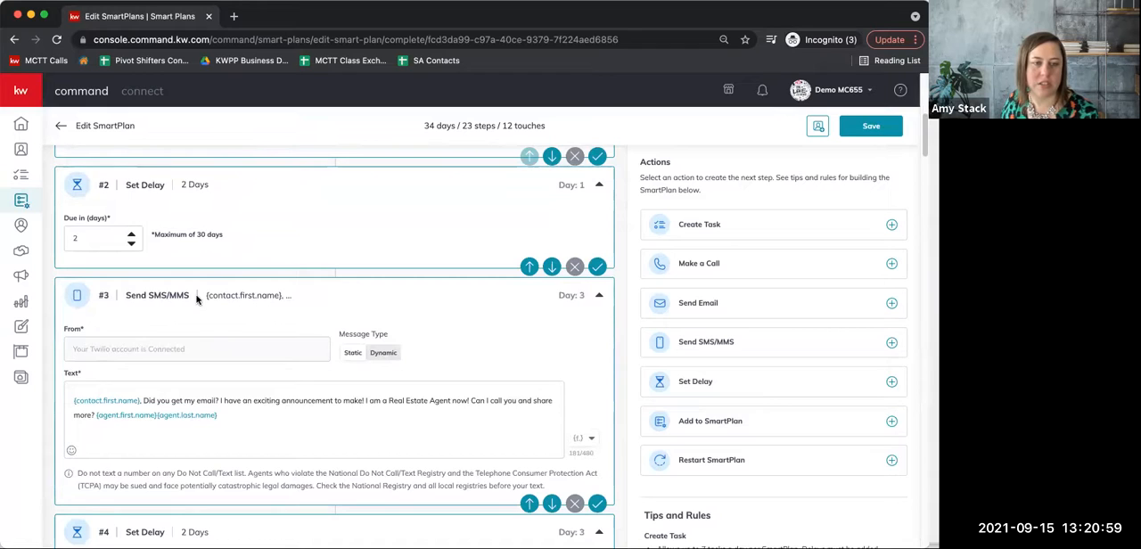
scroll(200, 308, down, 2)
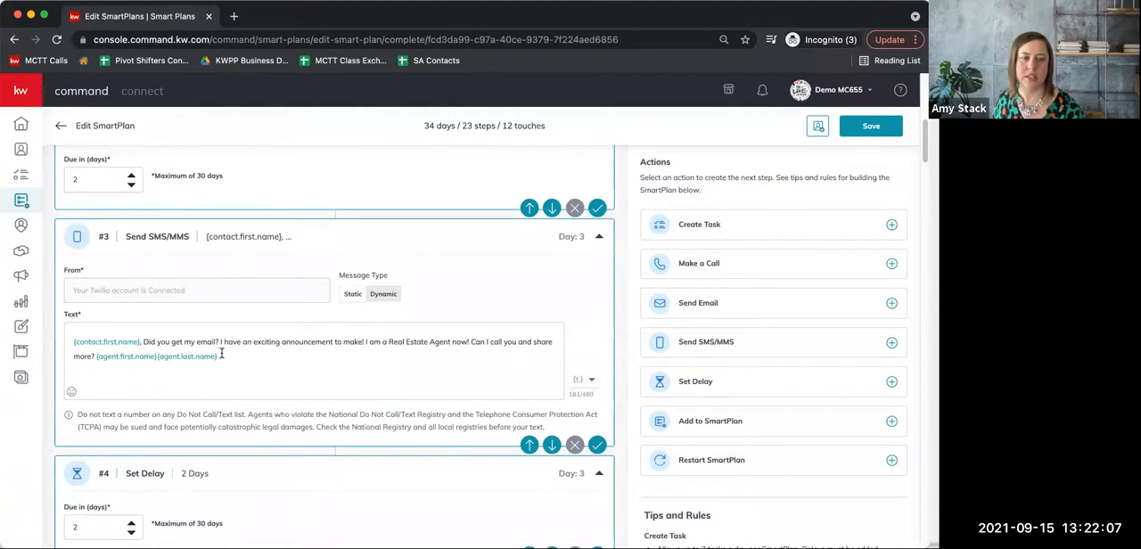
Examine the first Make a Call step, including its task name, description and hyperlink field, and the delays around it.
scroll(232, 310, down, 2)
scroll(244, 319, down, 4)
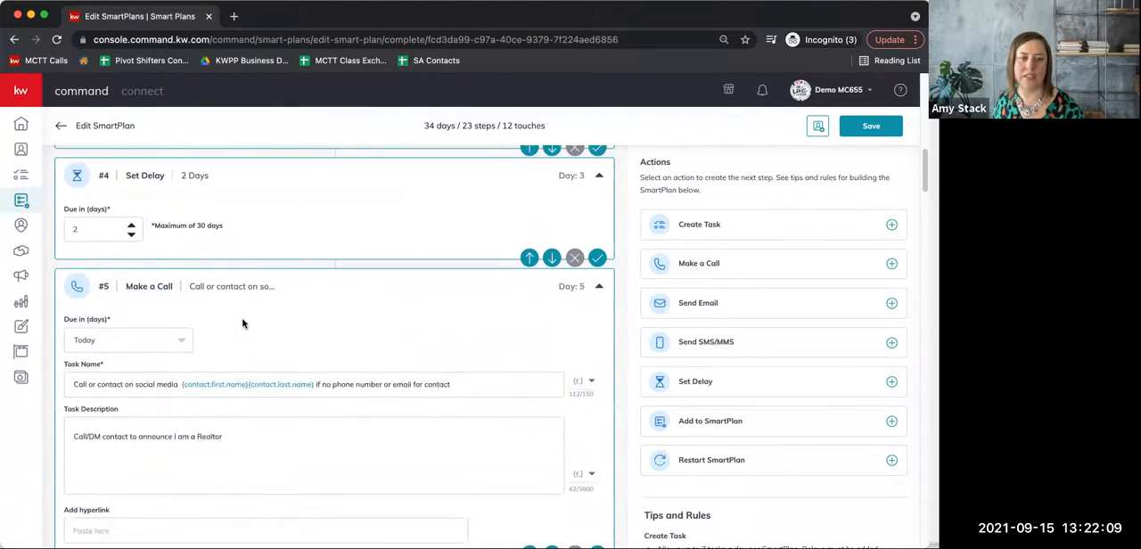
scroll(244, 319, down, 1)
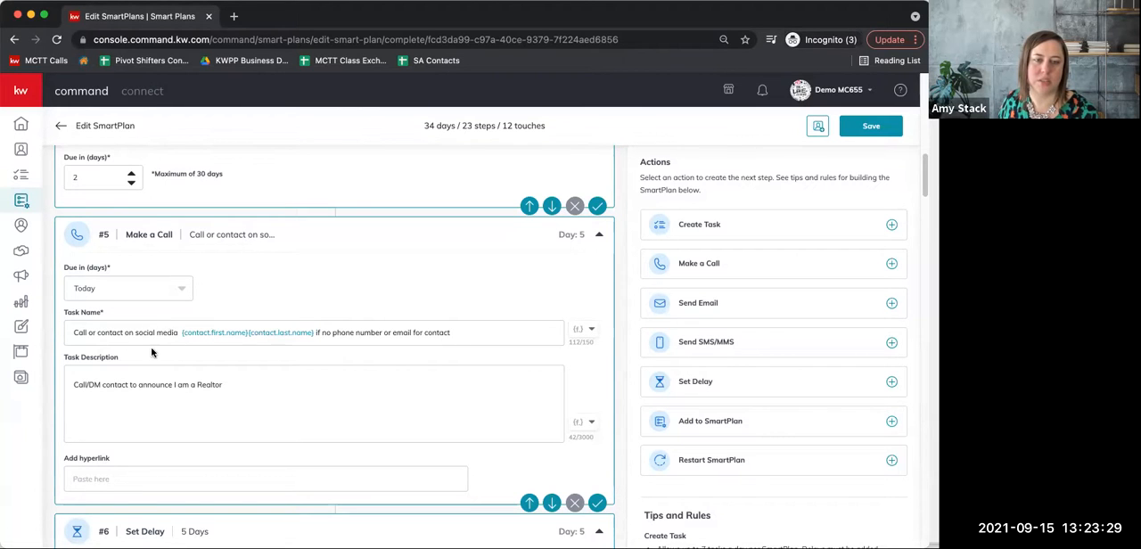
scroll(256, 404, down, 2)
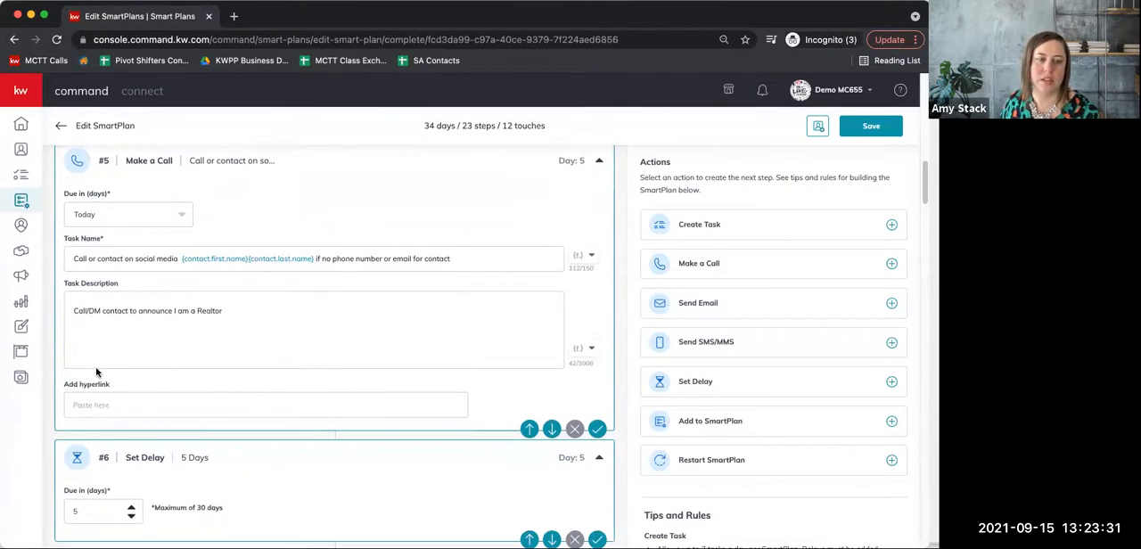
scroll(120, 362, up, 2)
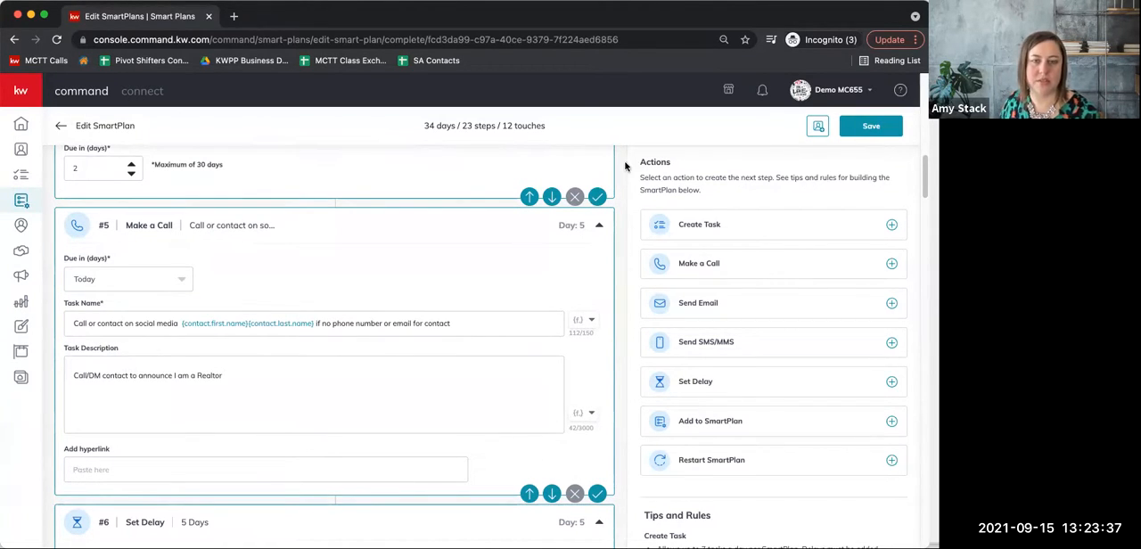
scroll(272, 327, down, 2)
scroll(223, 356, down, 4)
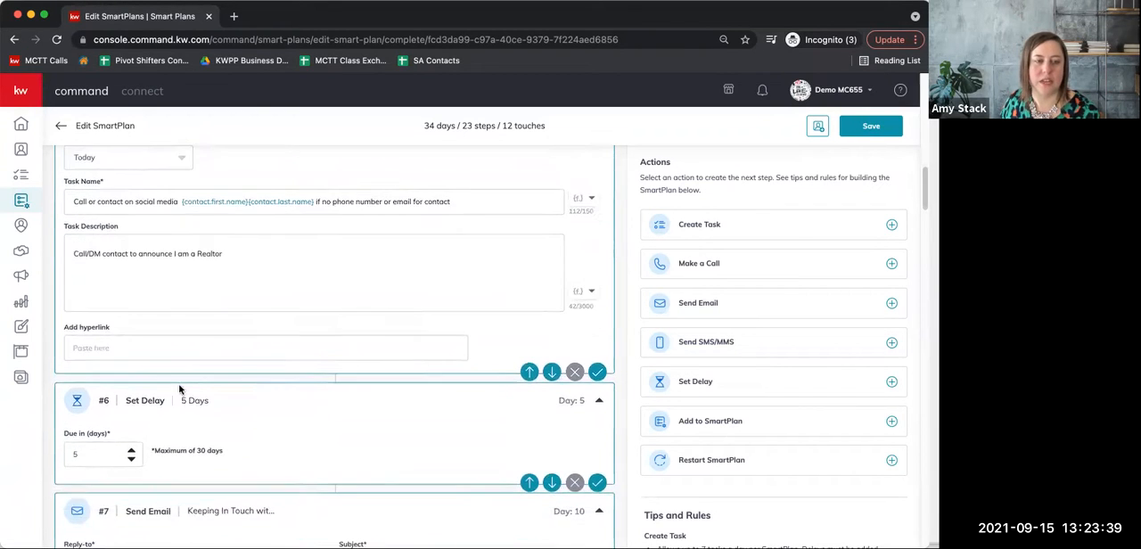
Preview the design of the "Keeping In Touch with You" email, read it through to the legal footer and close the preview.
scroll(80, 370, down, 7)
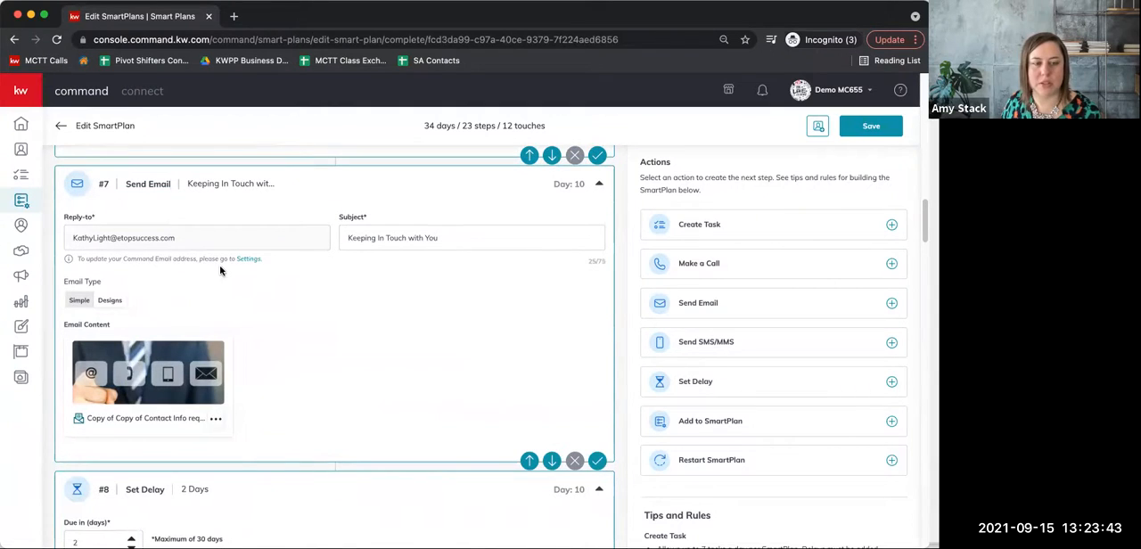
click(216, 418)
click(192, 468)
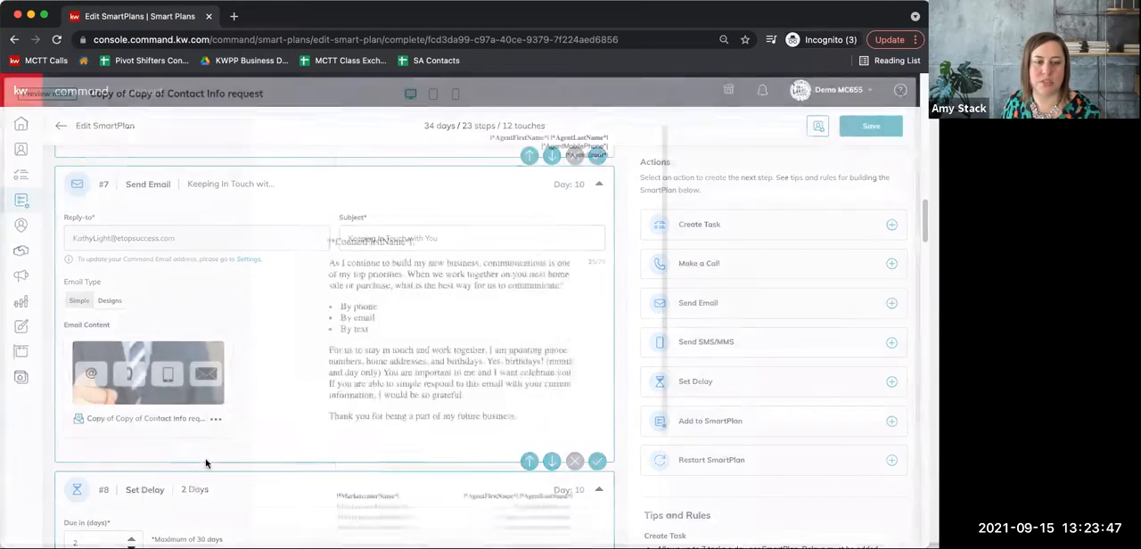
scroll(415, 359, down, 5)
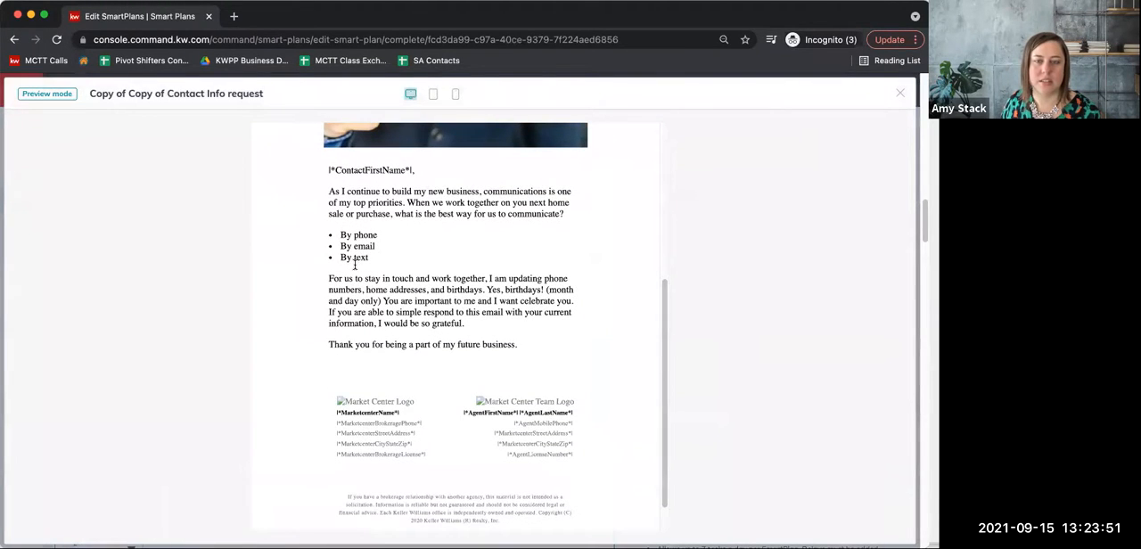
click(899, 96)
Look through the remaining steps to the end of the SmartPlan, and save the final Make a Call step and the plan.
scroll(200, 375, down, 3)
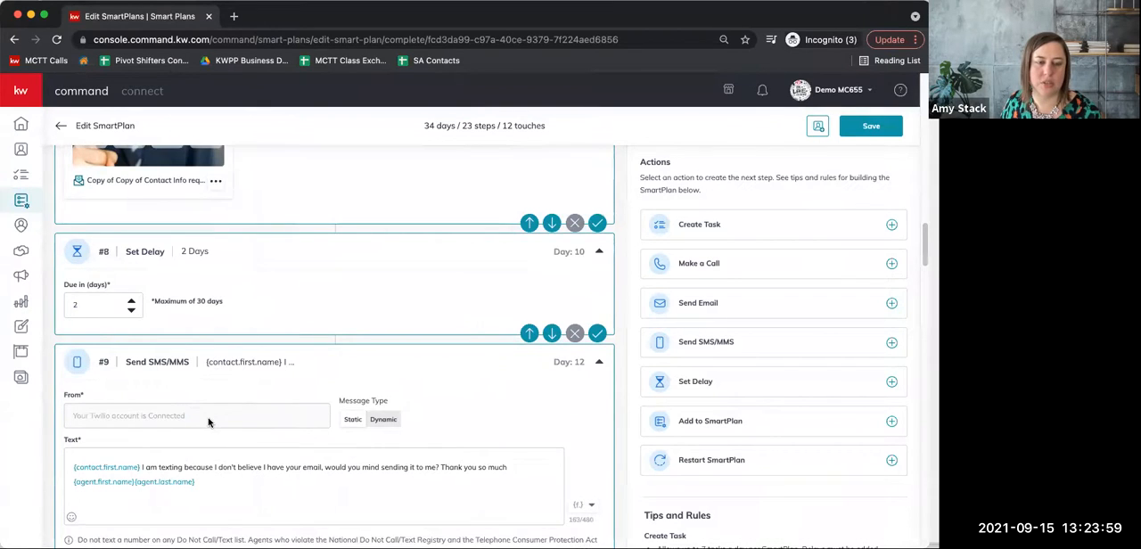
scroll(209, 422, down, 5)
scroll(208, 419, down, 10)
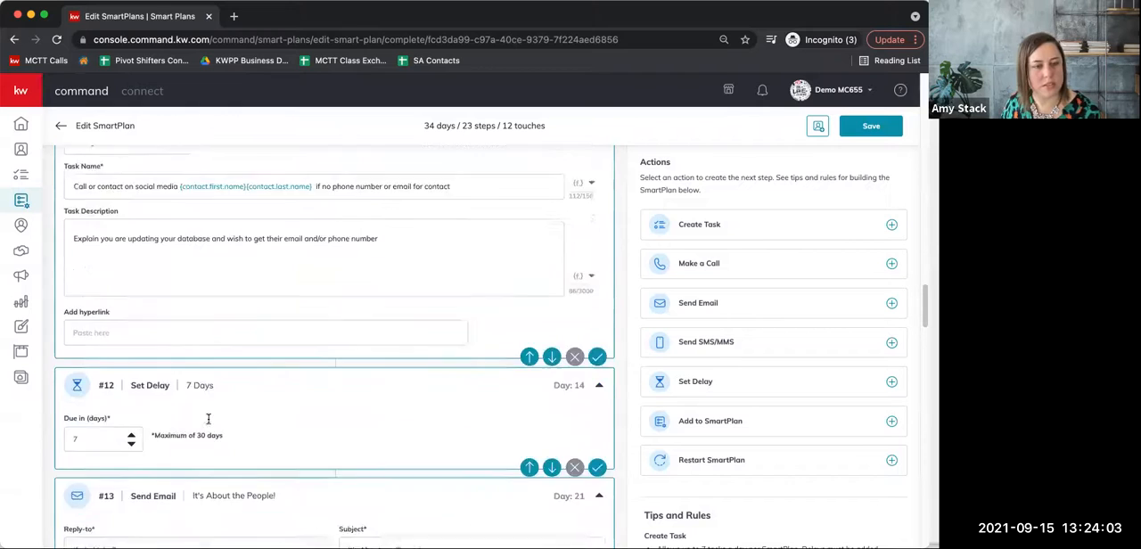
scroll(214, 410, down, 6)
scroll(227, 389, down, 10)
scroll(226, 390, down, 10)
scroll(226, 390, down, 10)
scroll(227, 390, down, 6)
scroll(227, 390, down, 7)
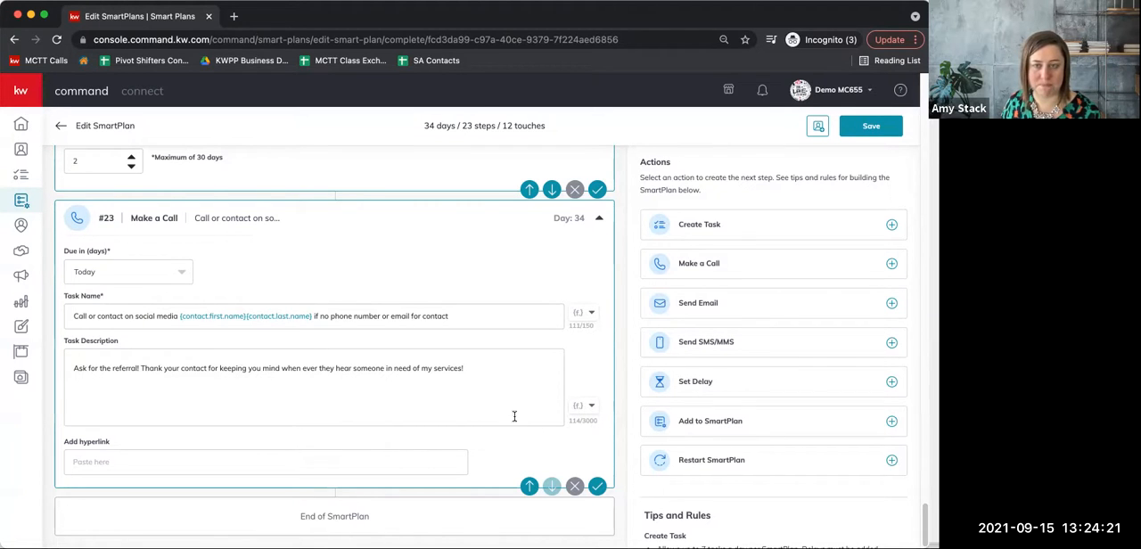
click(596, 486)
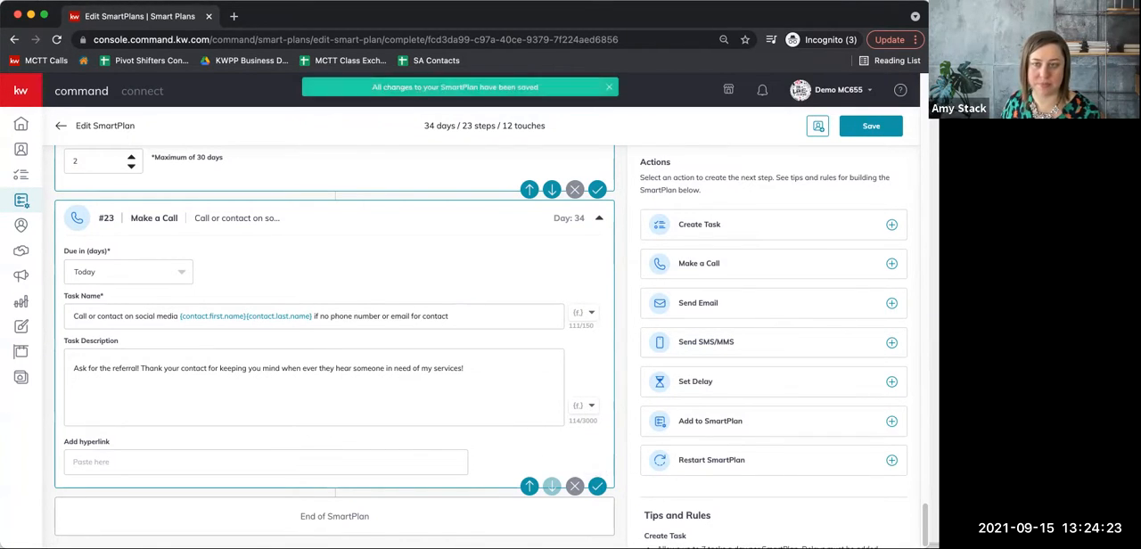
click(885, 127)
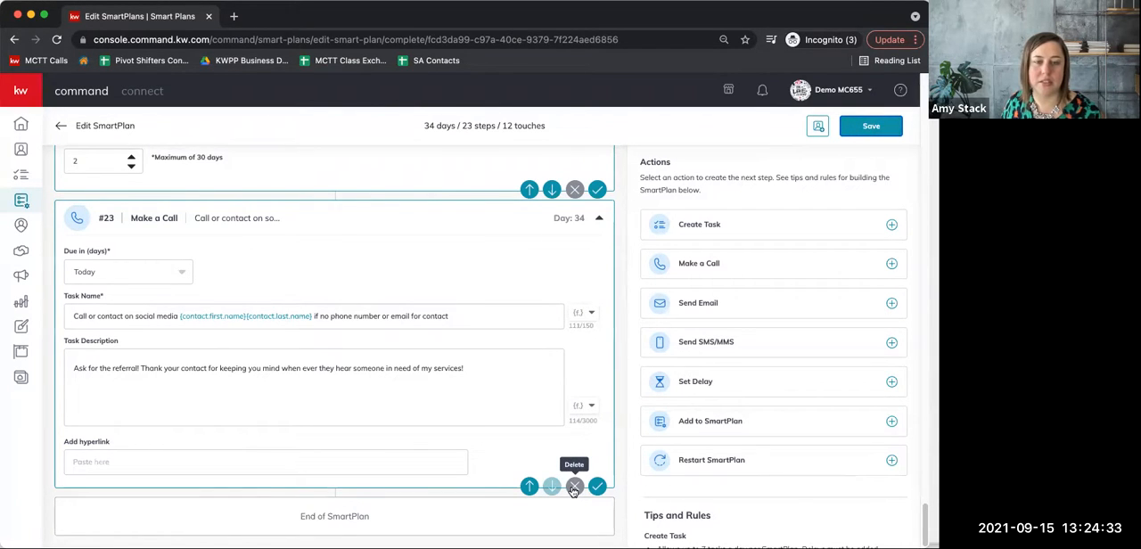
Remove the final Make a Call step and the two-day delay before it from the SmartPlan.
click(573, 492)
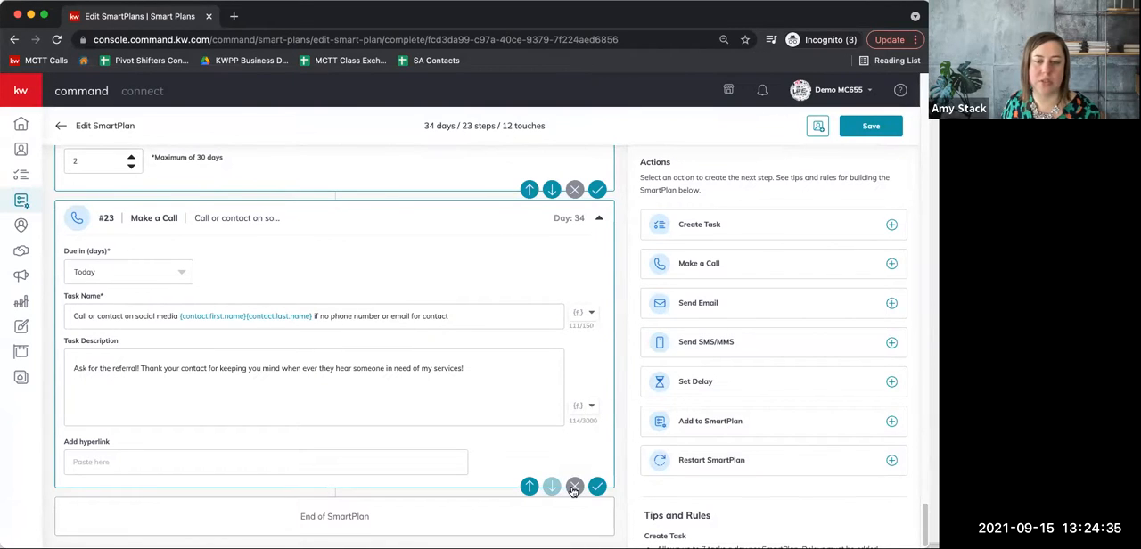
click(574, 487)
click(499, 345)
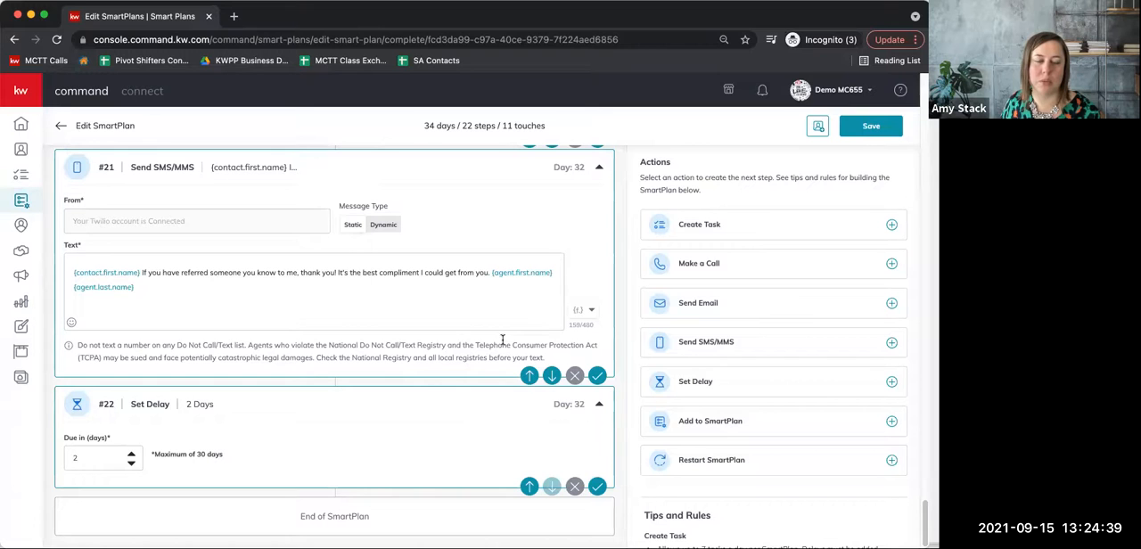
click(574, 489)
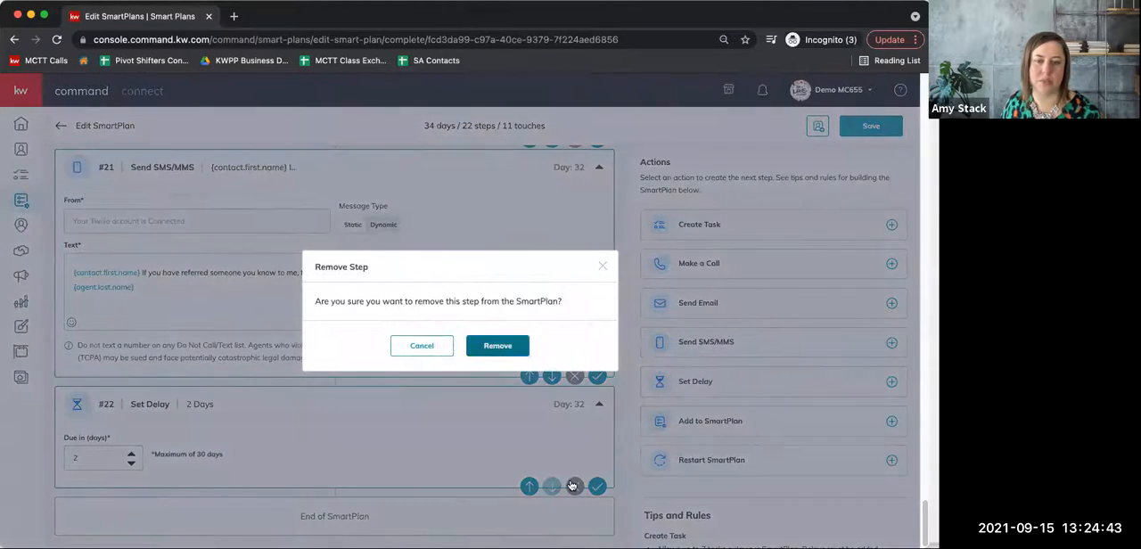
key(Return)
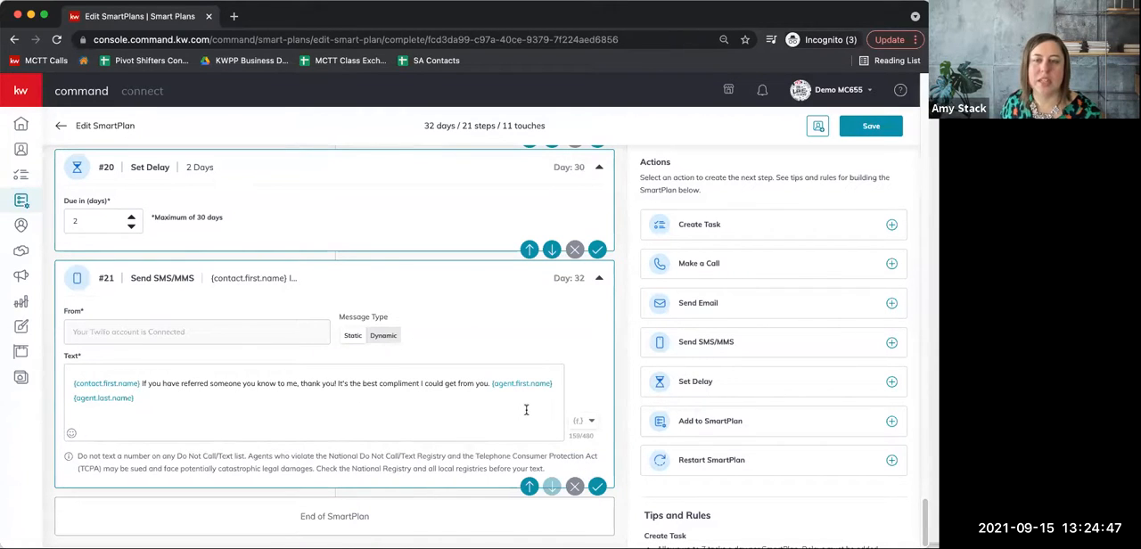
Add a delay of 3 days after the last text message step.
click(687, 383)
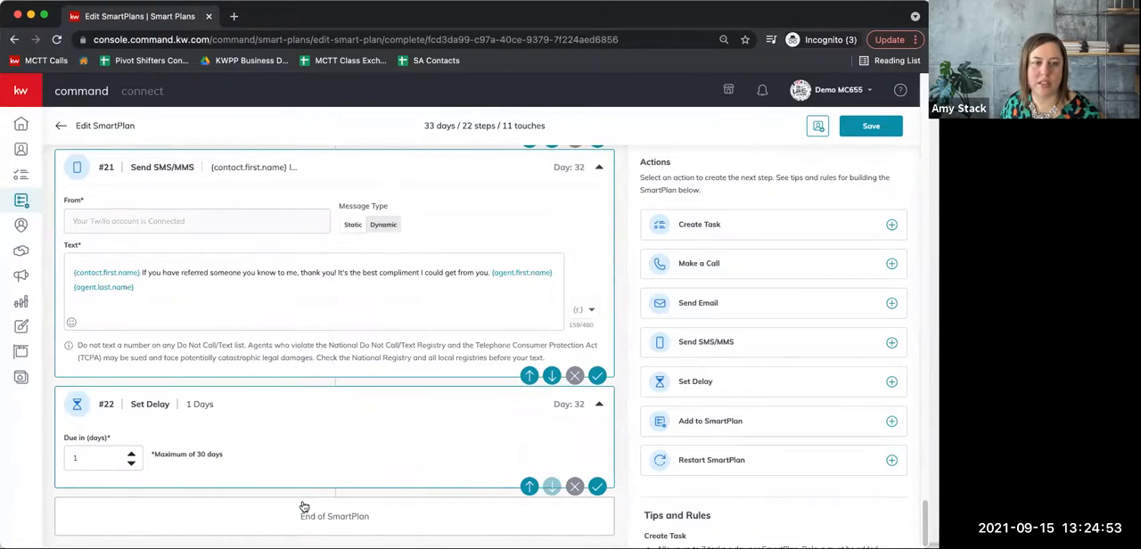
click(131, 454)
click(131, 454)
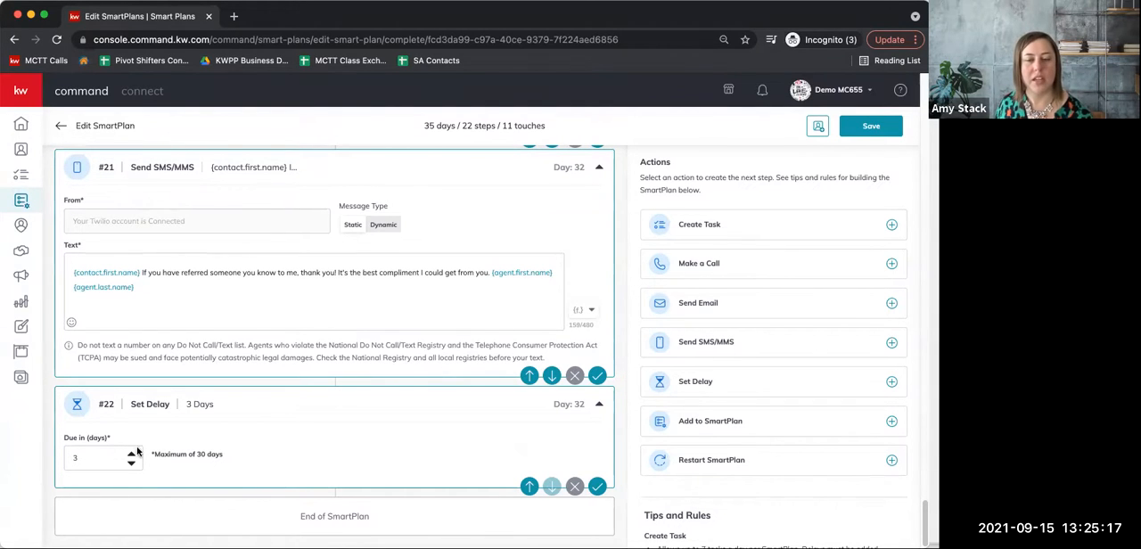
Add a final Add to SmartPlan step, search for "month" and select My Monthly Neighborhood Nurture as the follow-on plan.
click(689, 426)
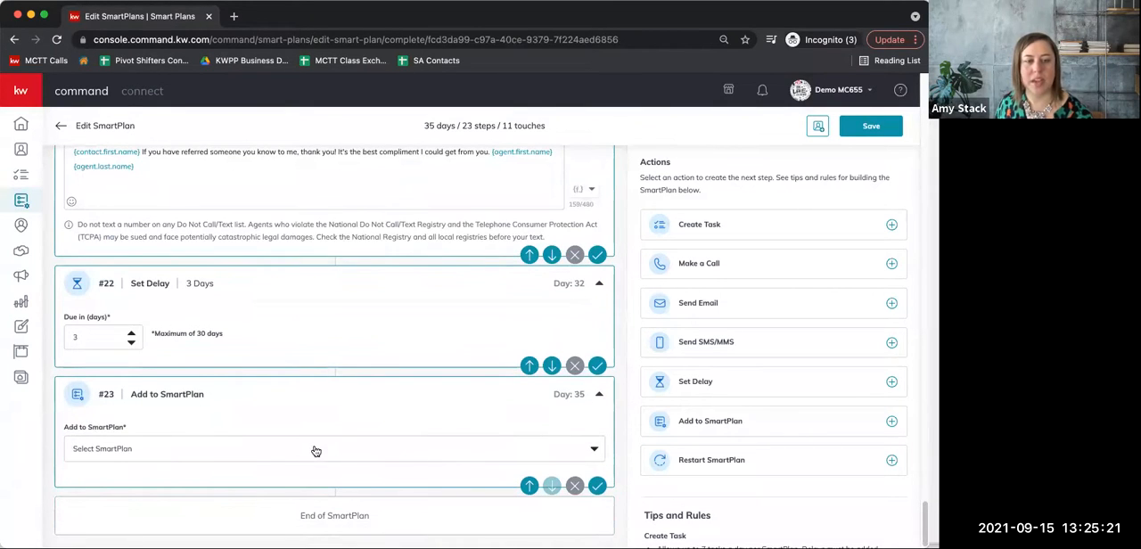
click(160, 452)
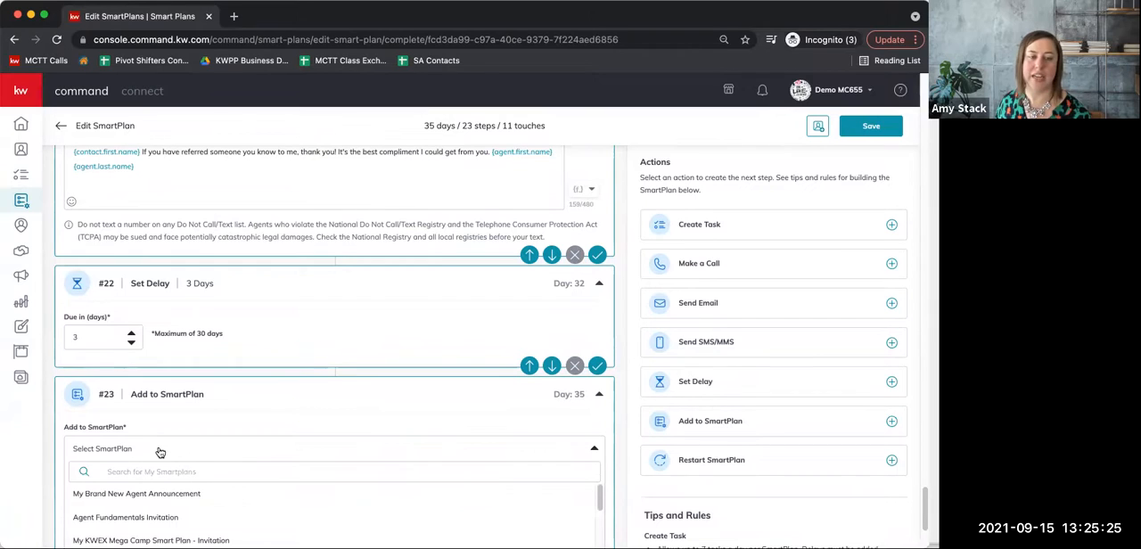
scroll(160, 452, down, 8)
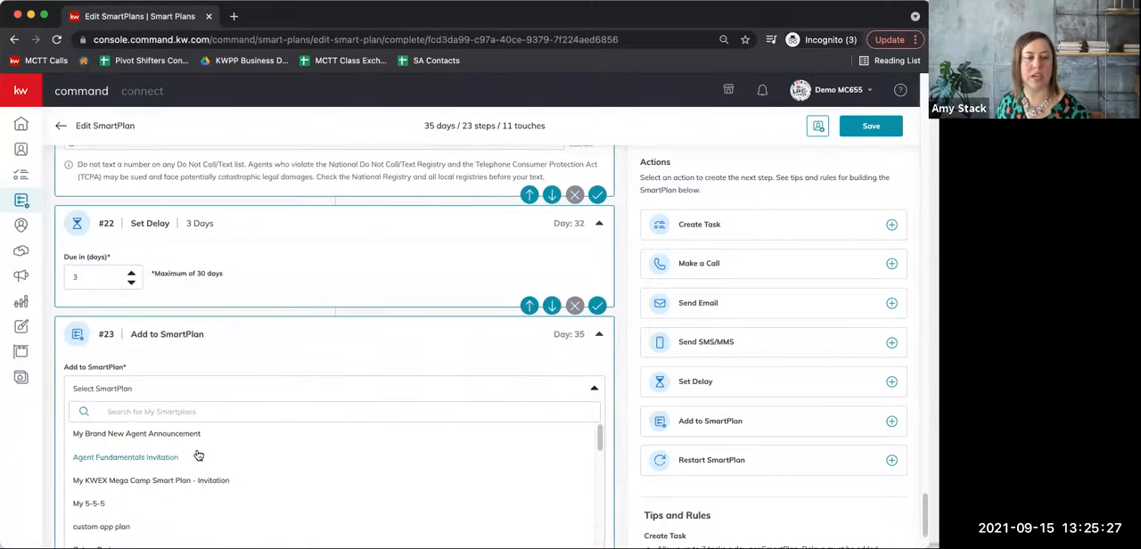
scroll(200, 454, down, 10)
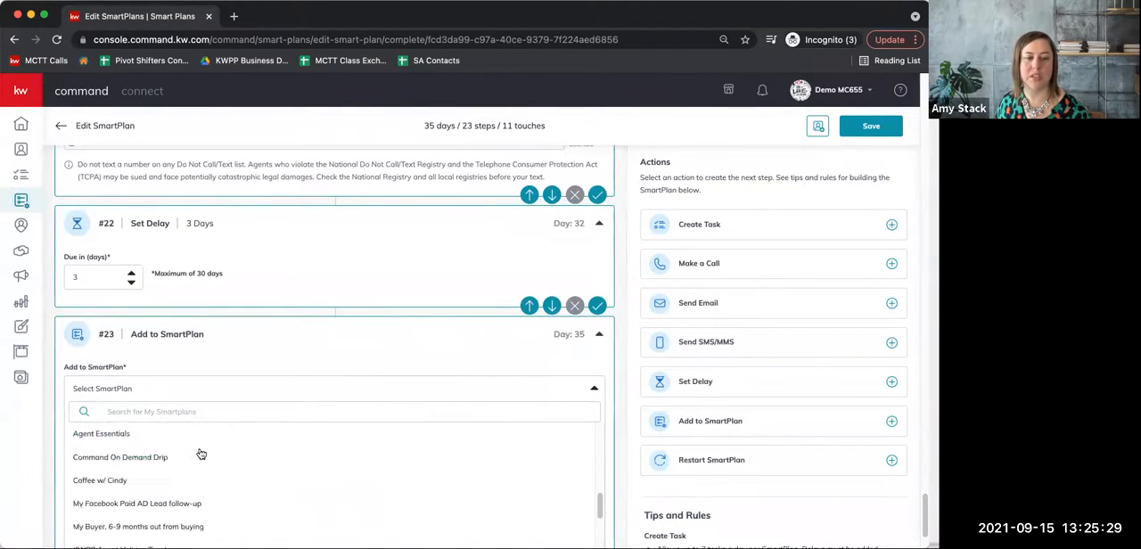
scroll(202, 455, up, 8)
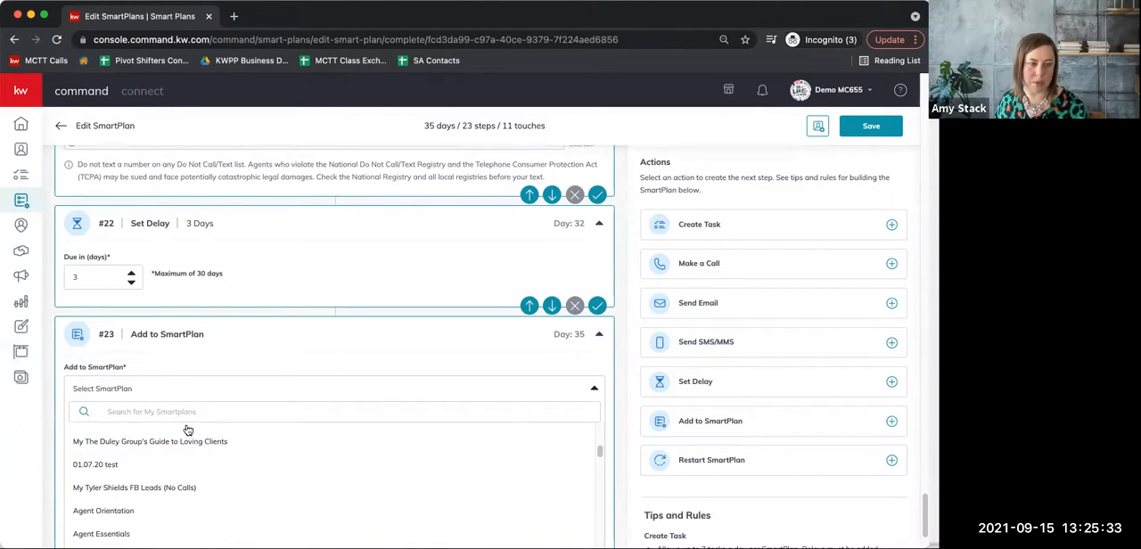
click(196, 411)
text(month)
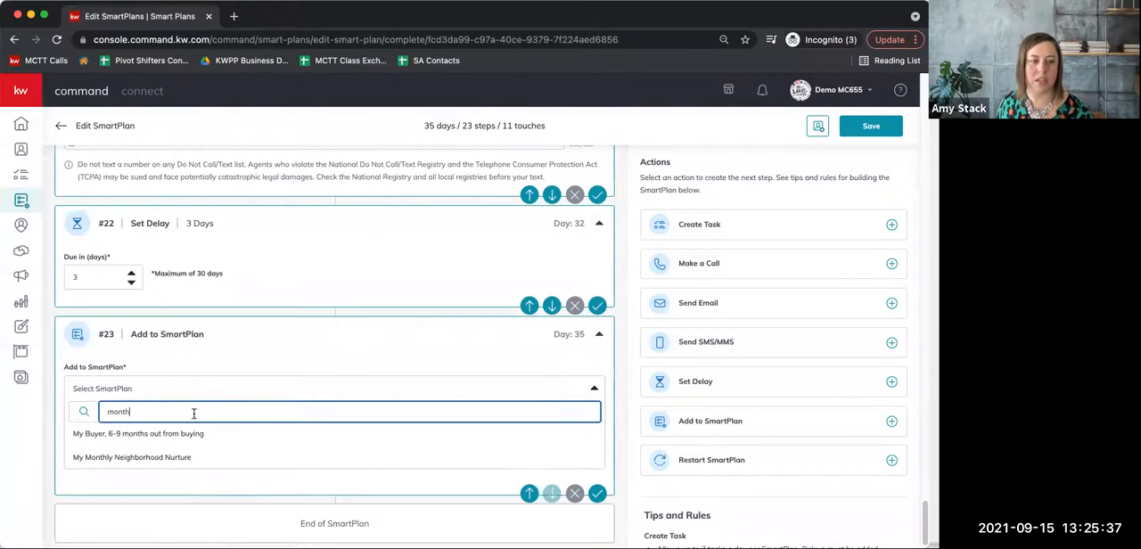
click(116, 457)
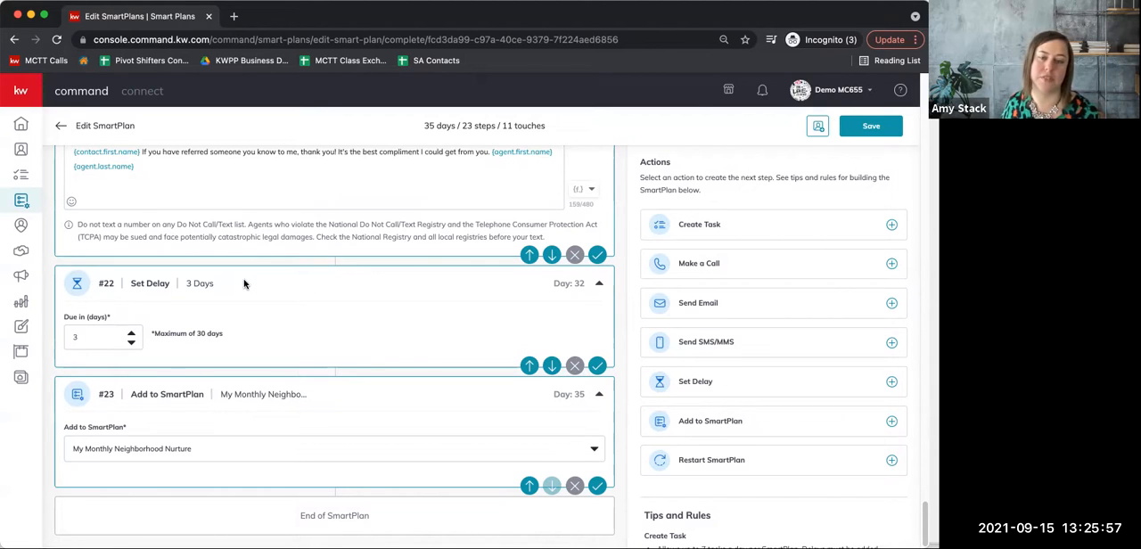
Save the SmartPlan changes and return to the beginning of the plan.
click(883, 126)
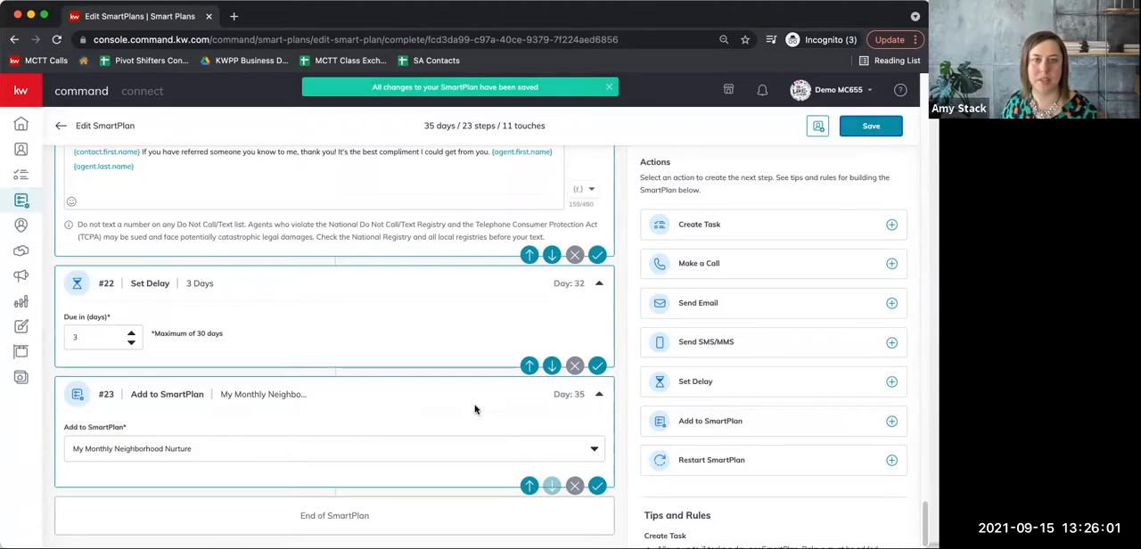
scroll(475, 409, up, 15)
scroll(473, 412, up, 10)
scroll(472, 412, up, 10)
scroll(472, 407, up, 8)
scroll(472, 407, up, 8)
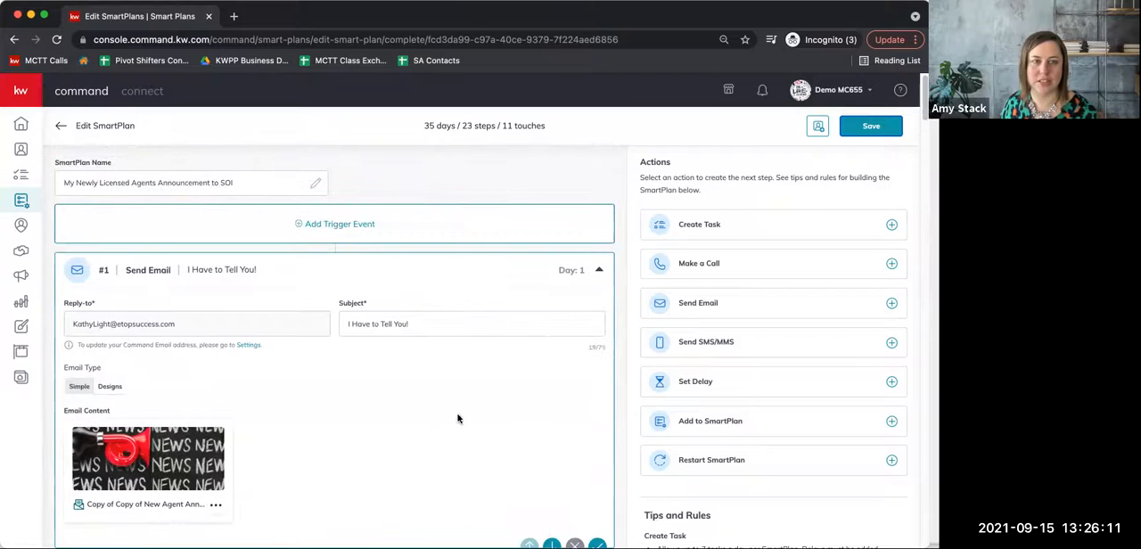